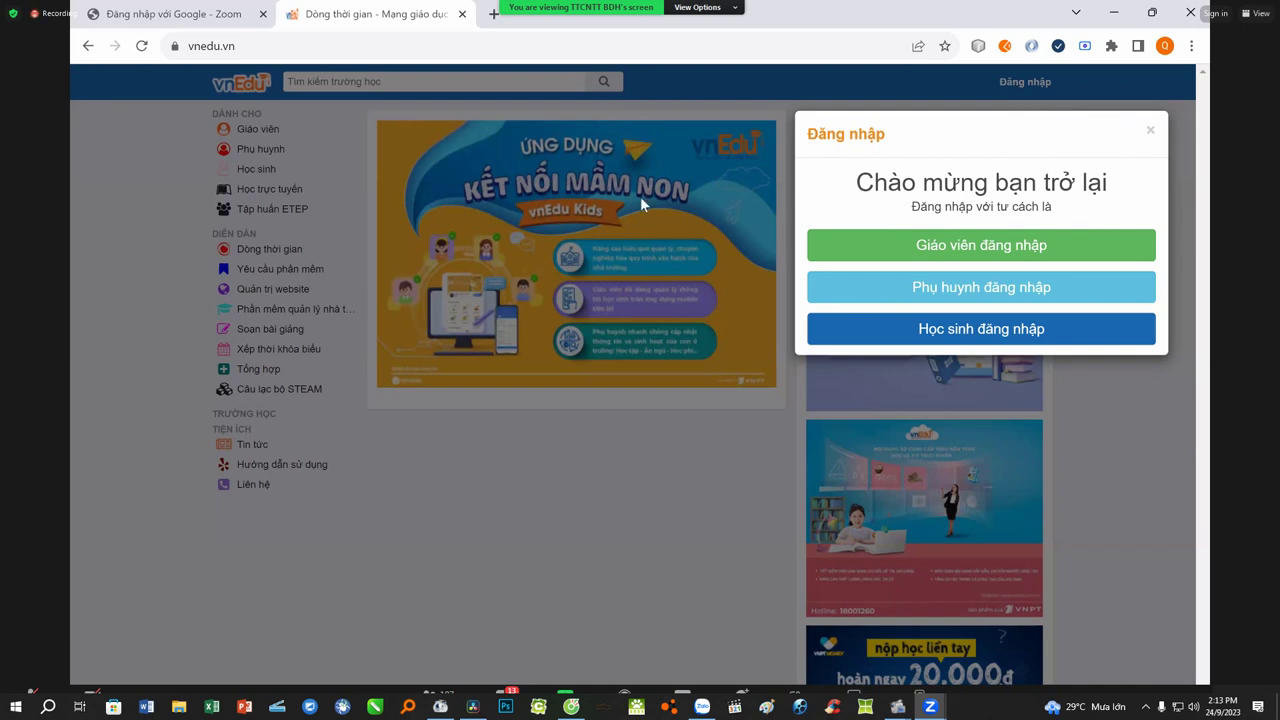
- Log in as a teacher with the saved test account, verifying with the device PIN, and open the school's management system
click(401, 50)
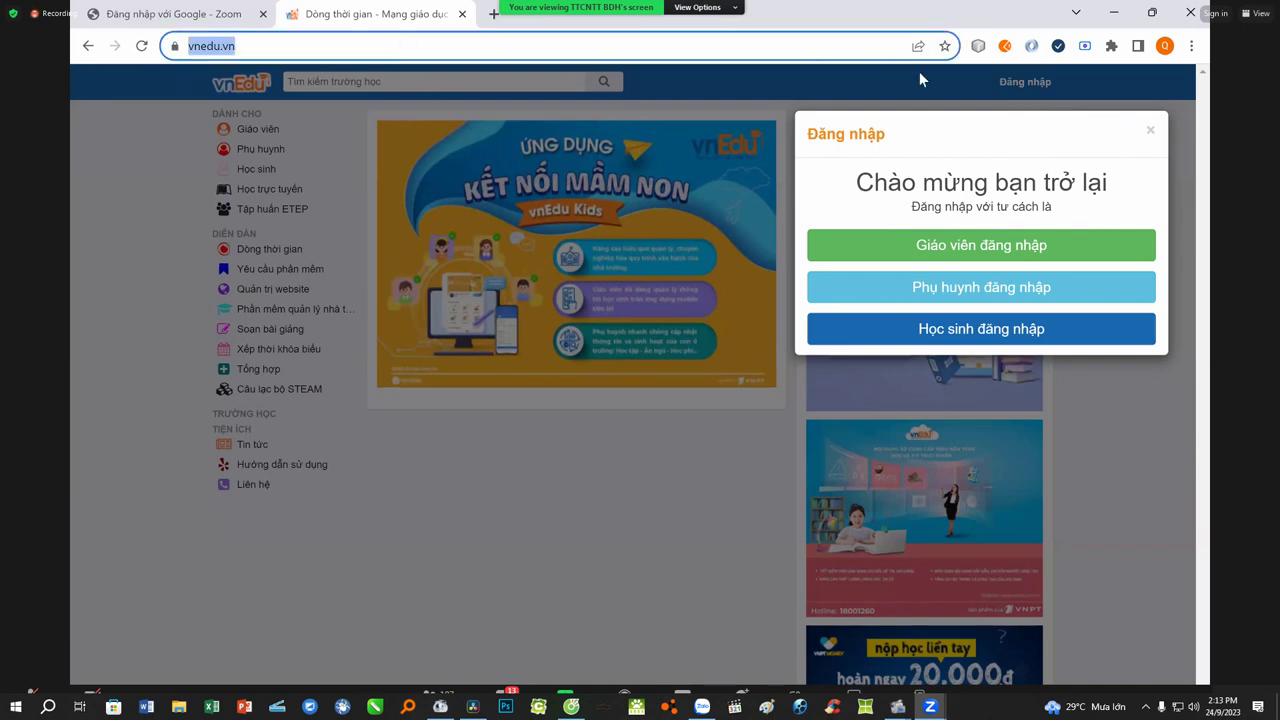
click(935, 253)
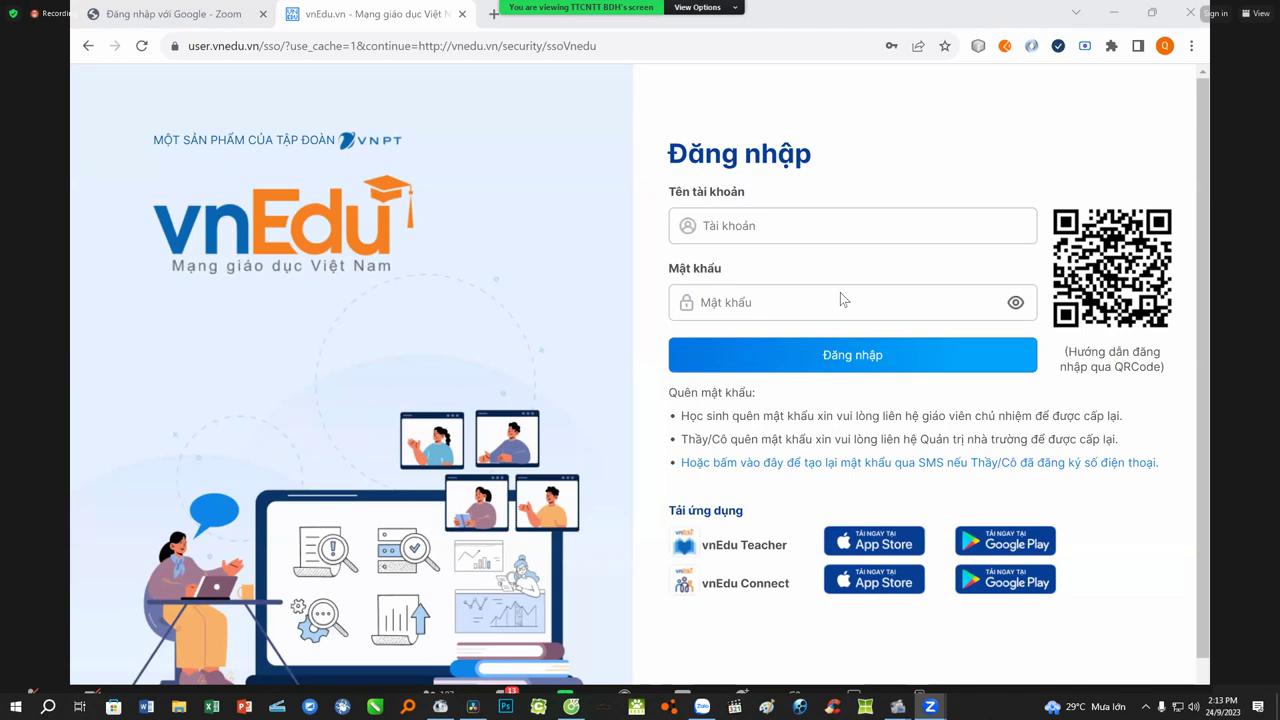
click(743, 222)
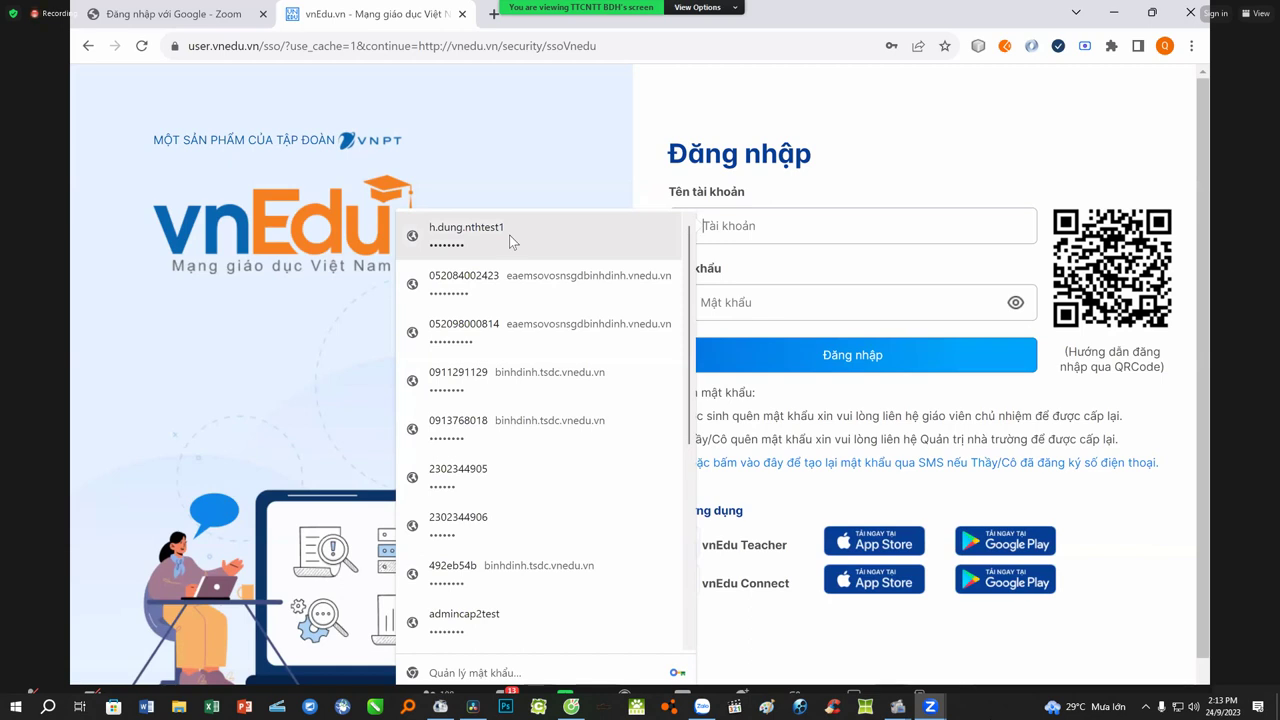
key(Return)
text(•••••)
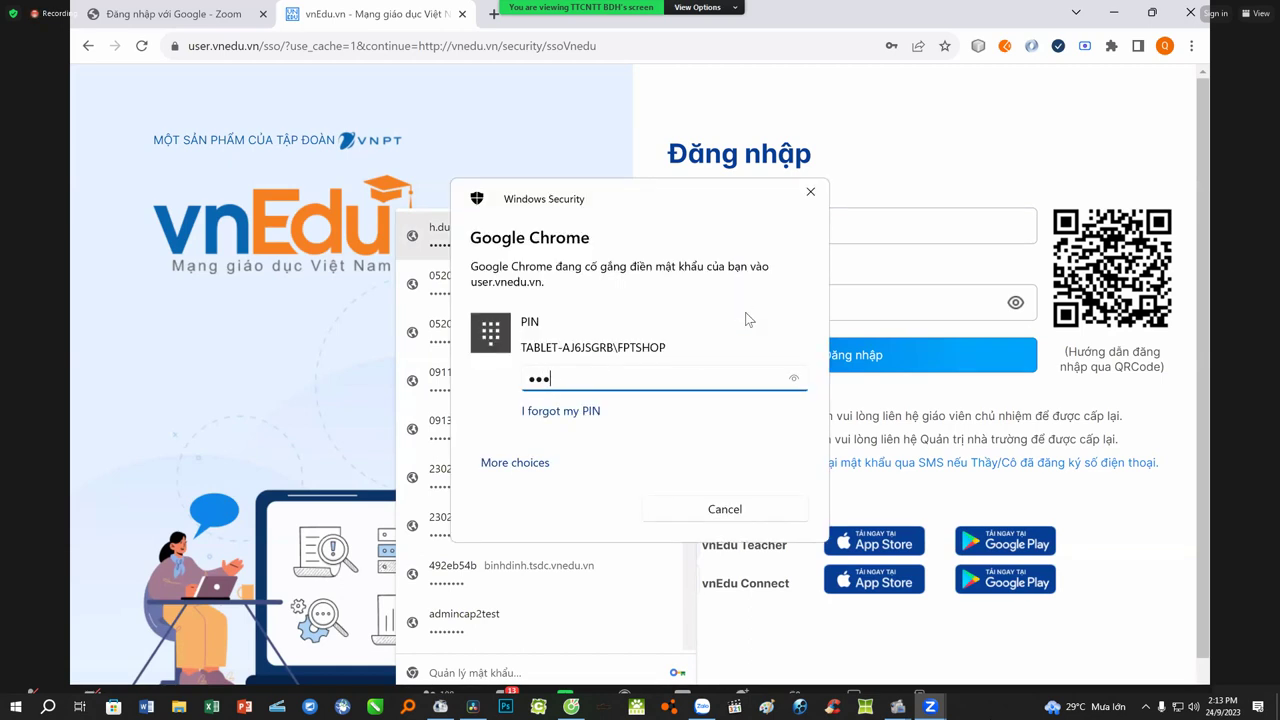
text(•)
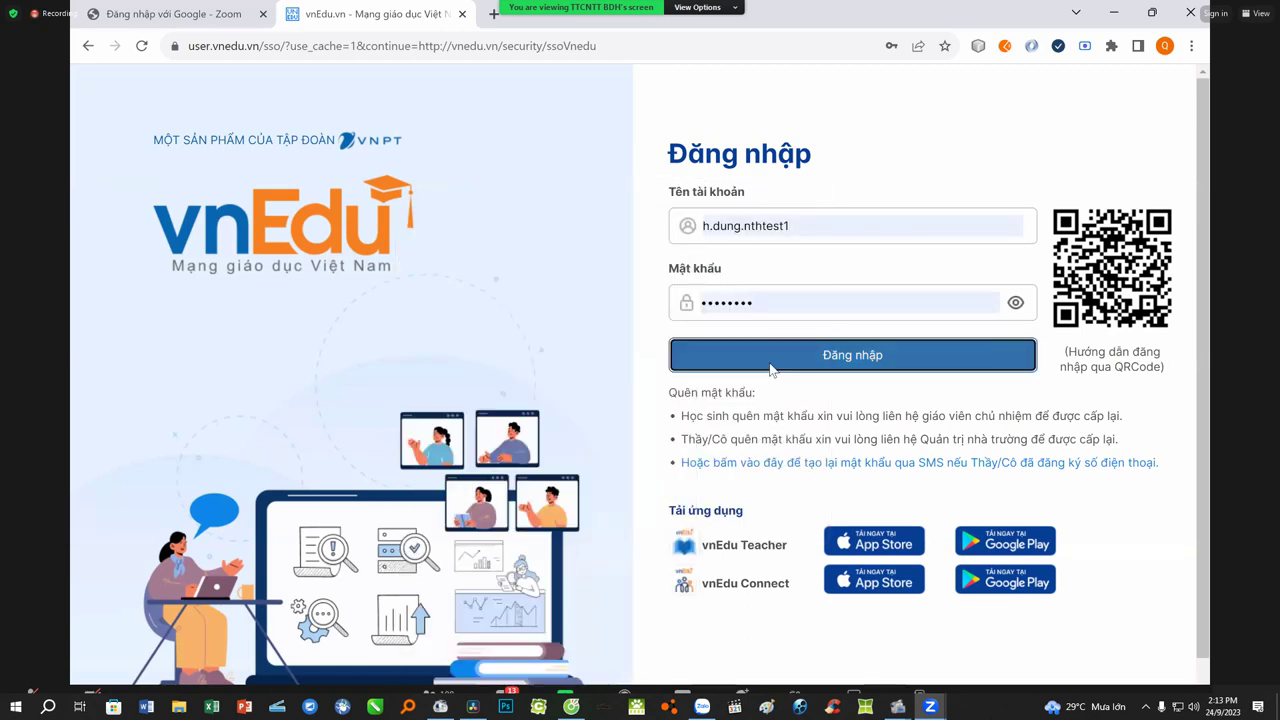
click(770, 368)
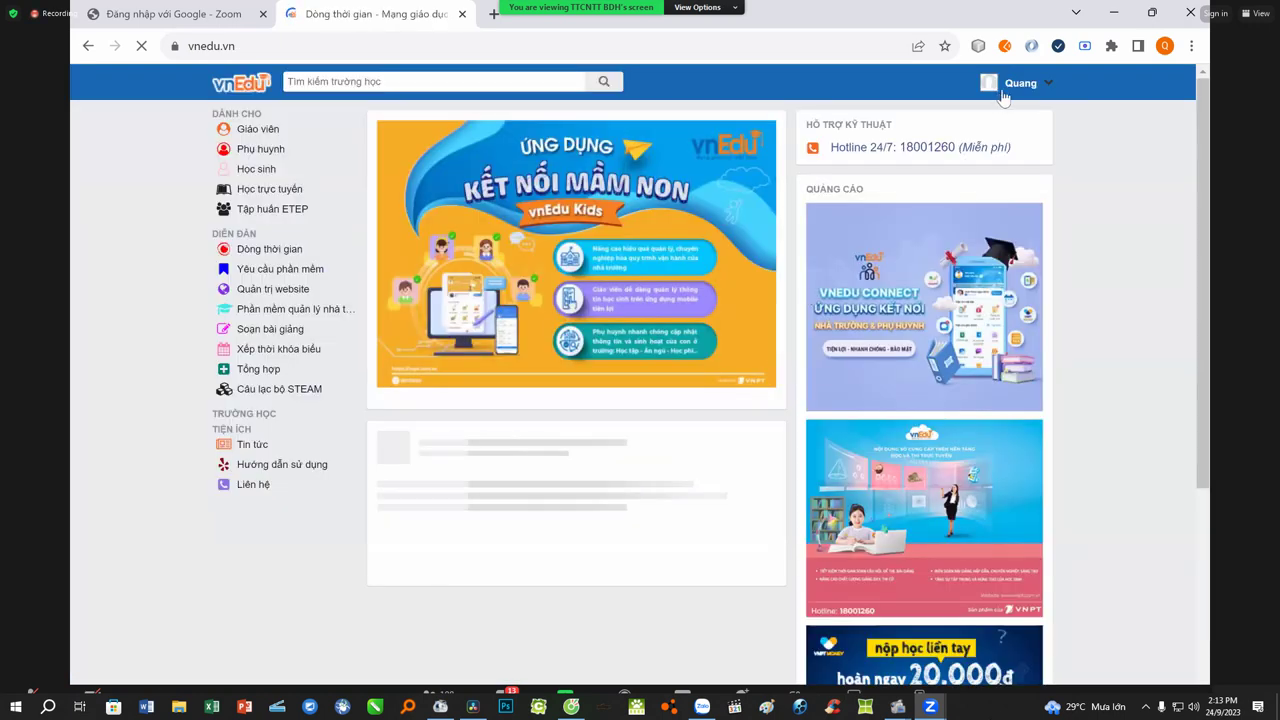
click(992, 88)
click(943, 116)
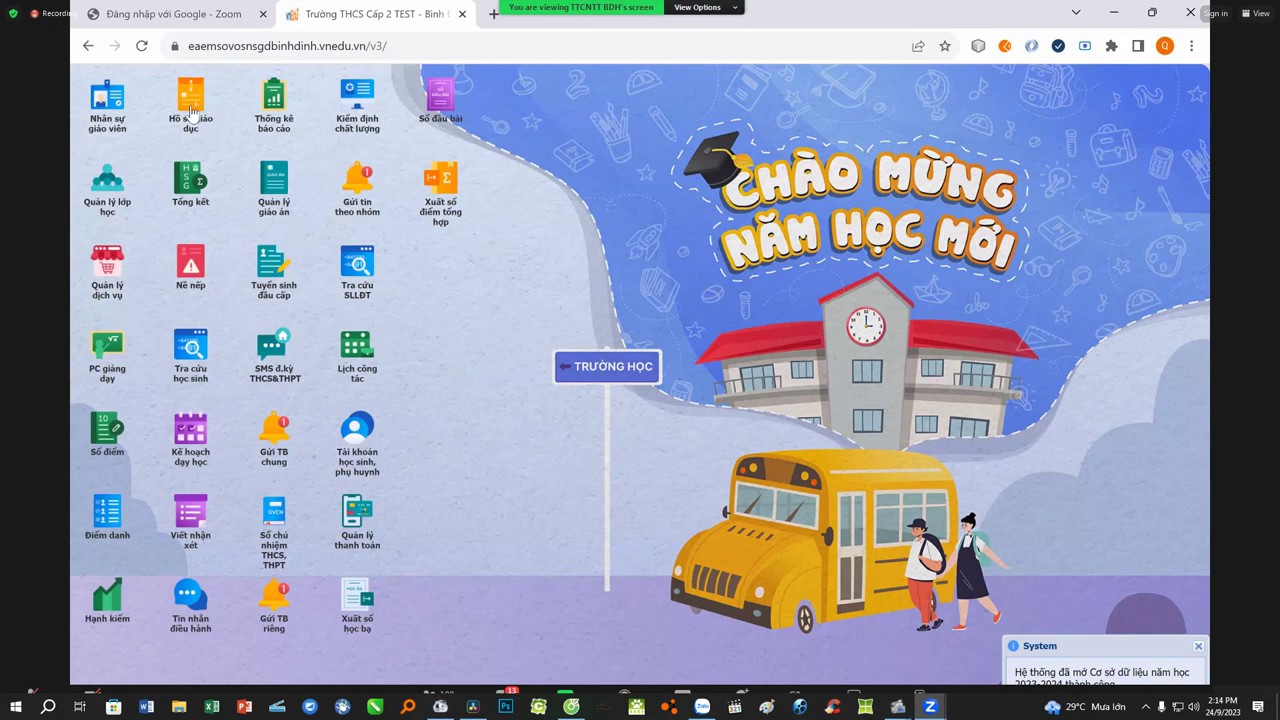
- Open the teacher personnel management (Nhân sự giáo viên) and select the staff record numbered 44
click(106, 100)
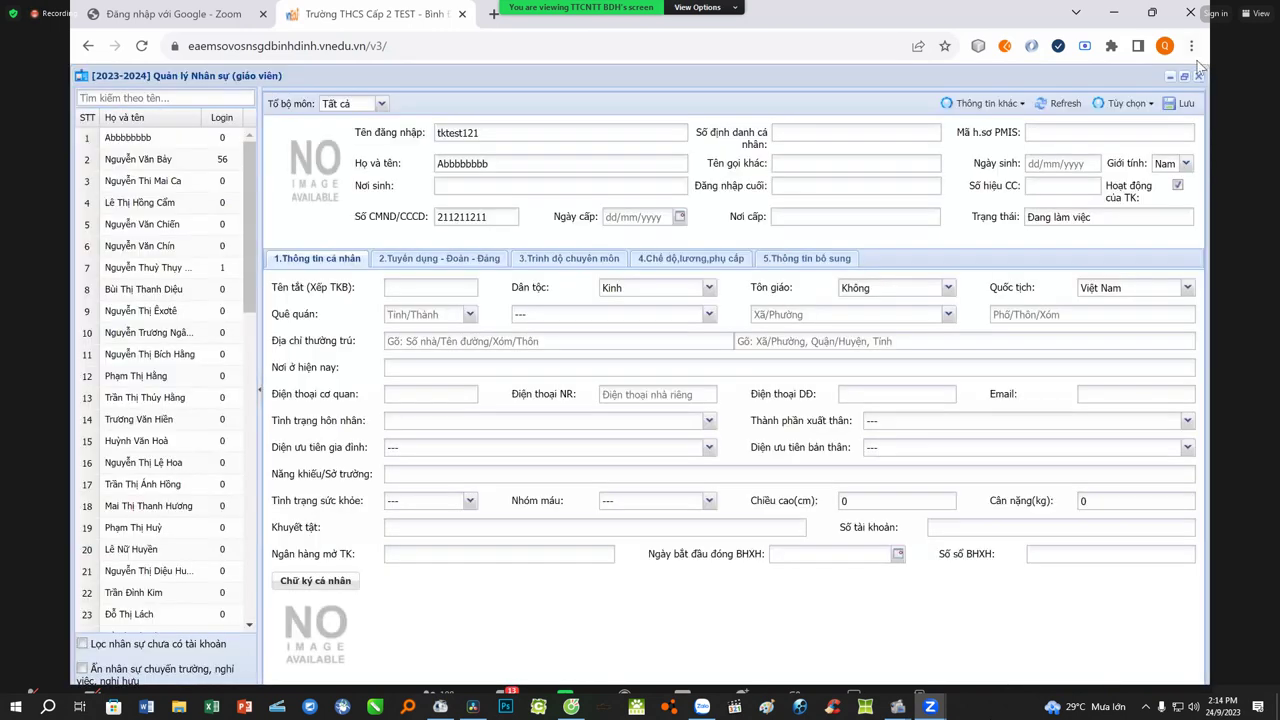
click(1198, 76)
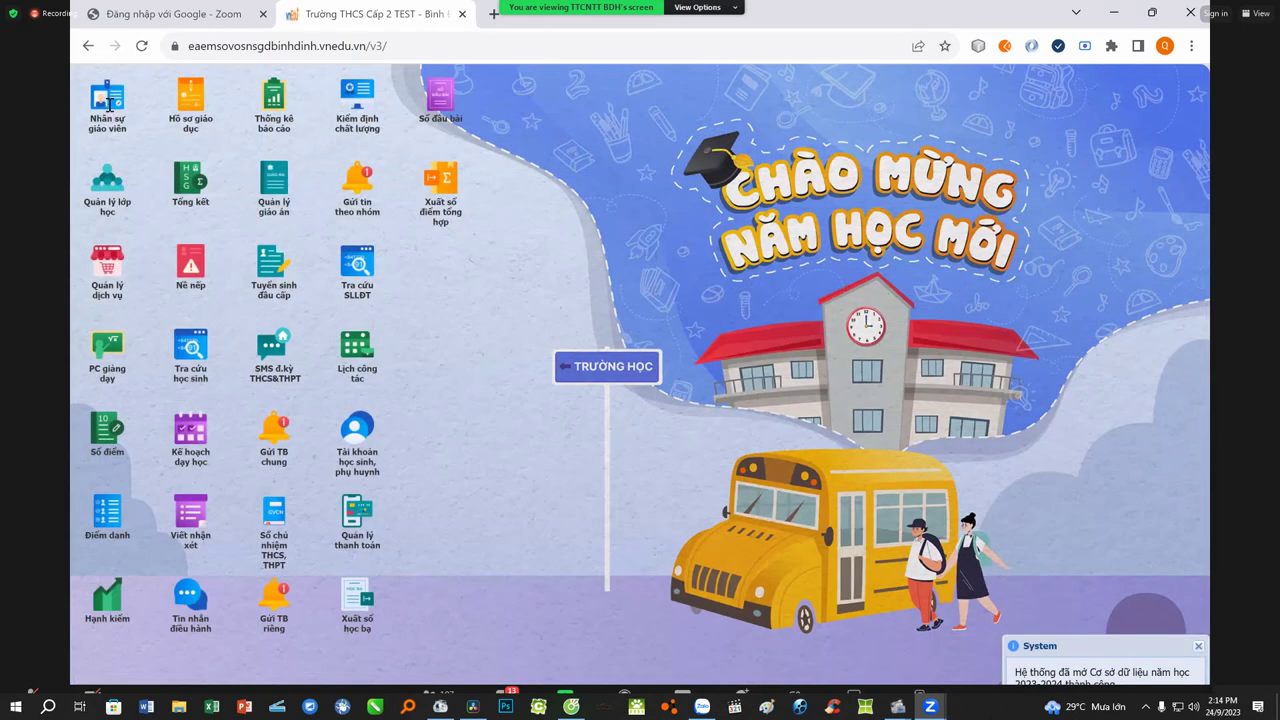
click(108, 104)
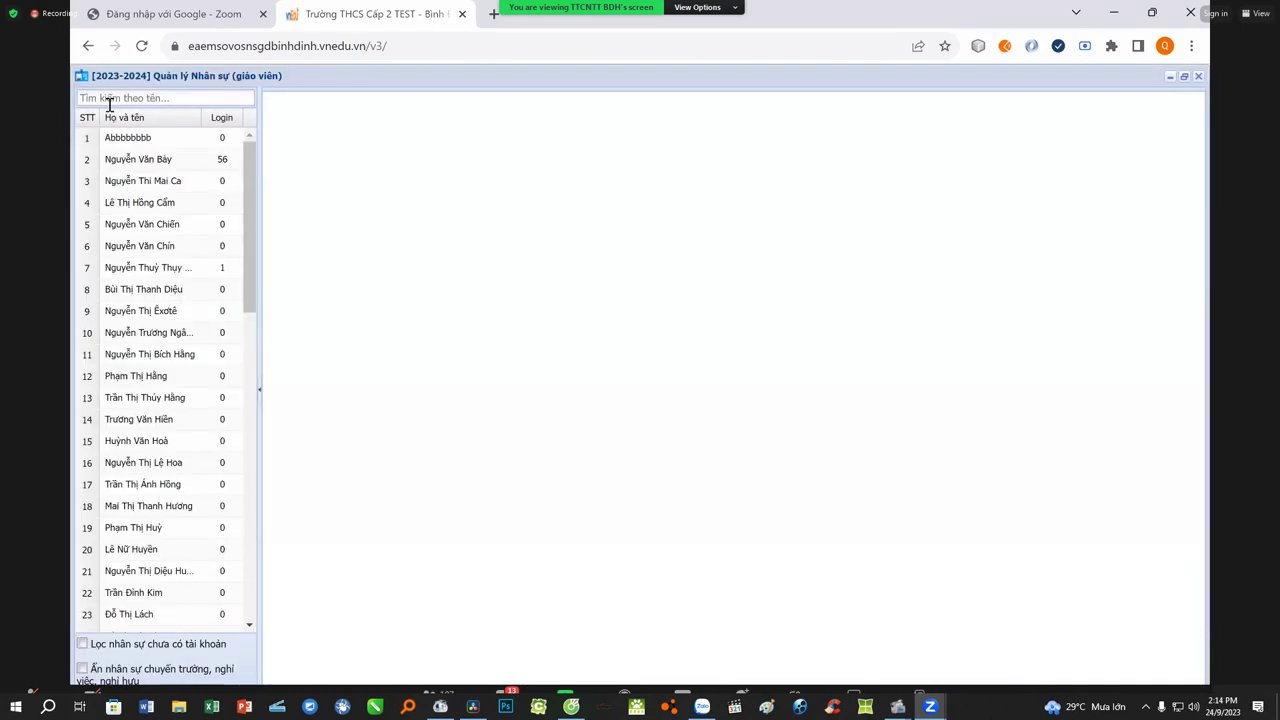
scroll(183, 529, down, 3)
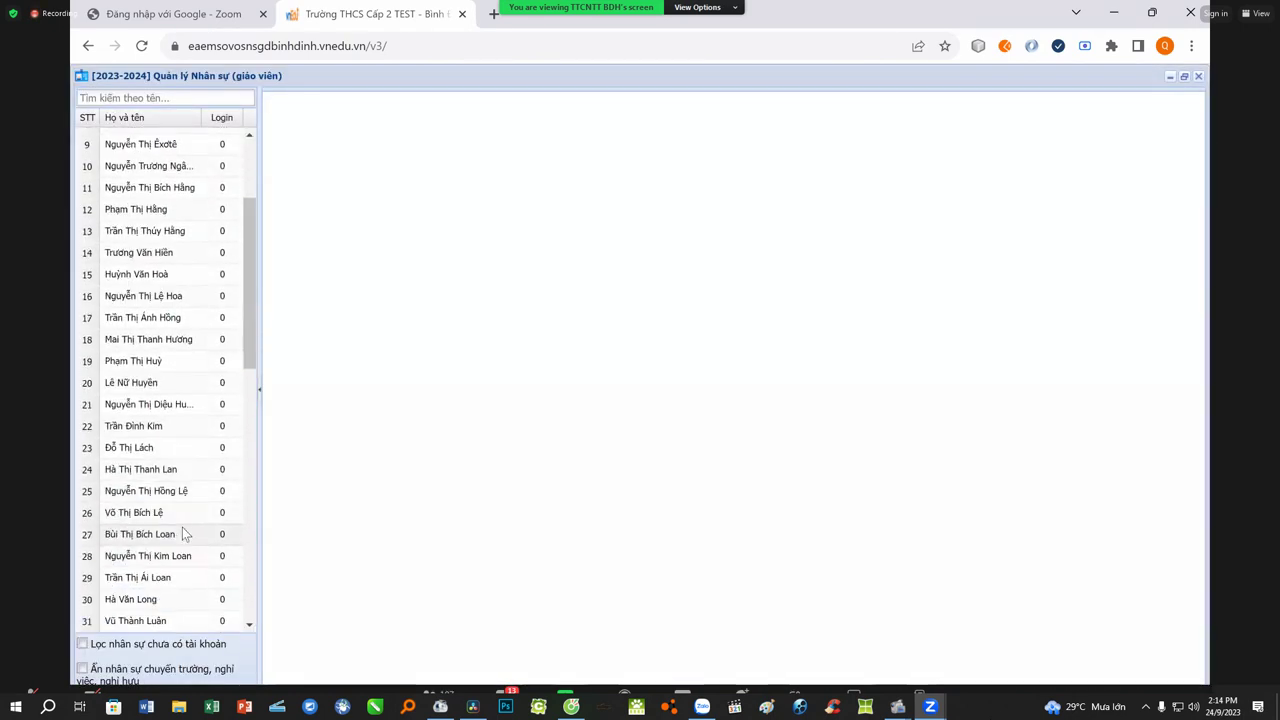
scroll(183, 534, down, 3)
scroll(183, 533, down, 3)
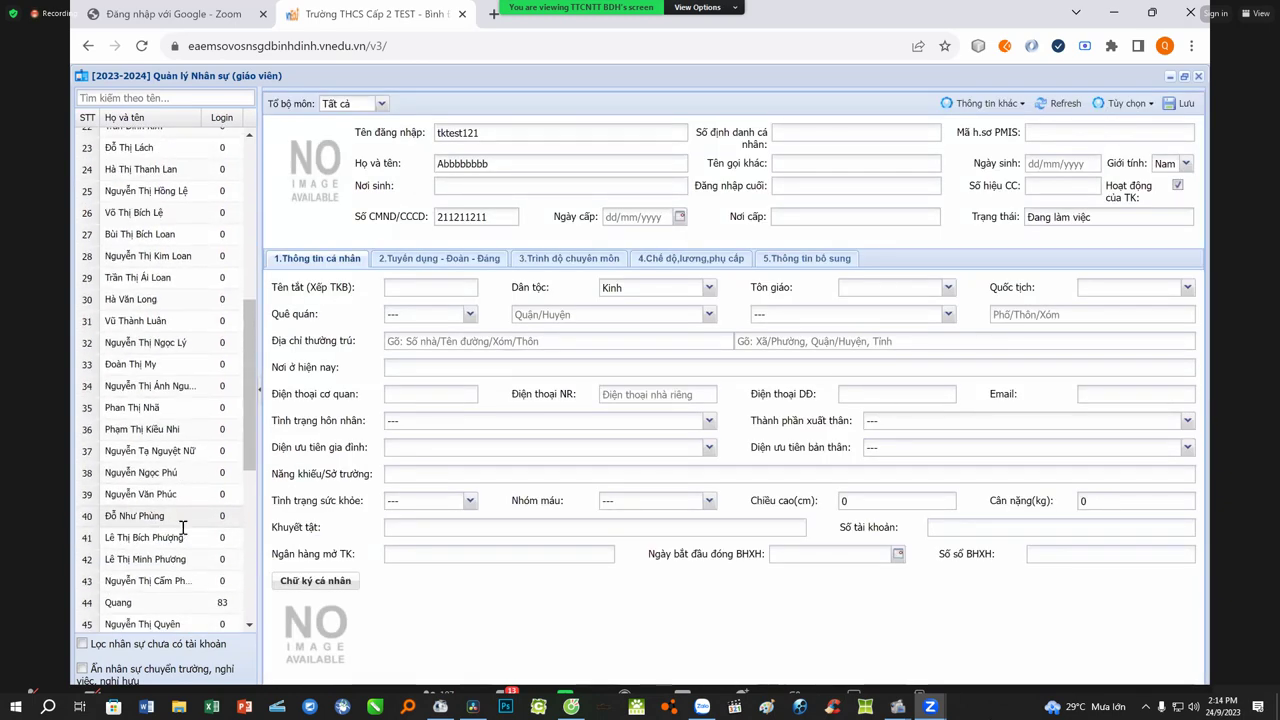
scroll(182, 527, down, 3)
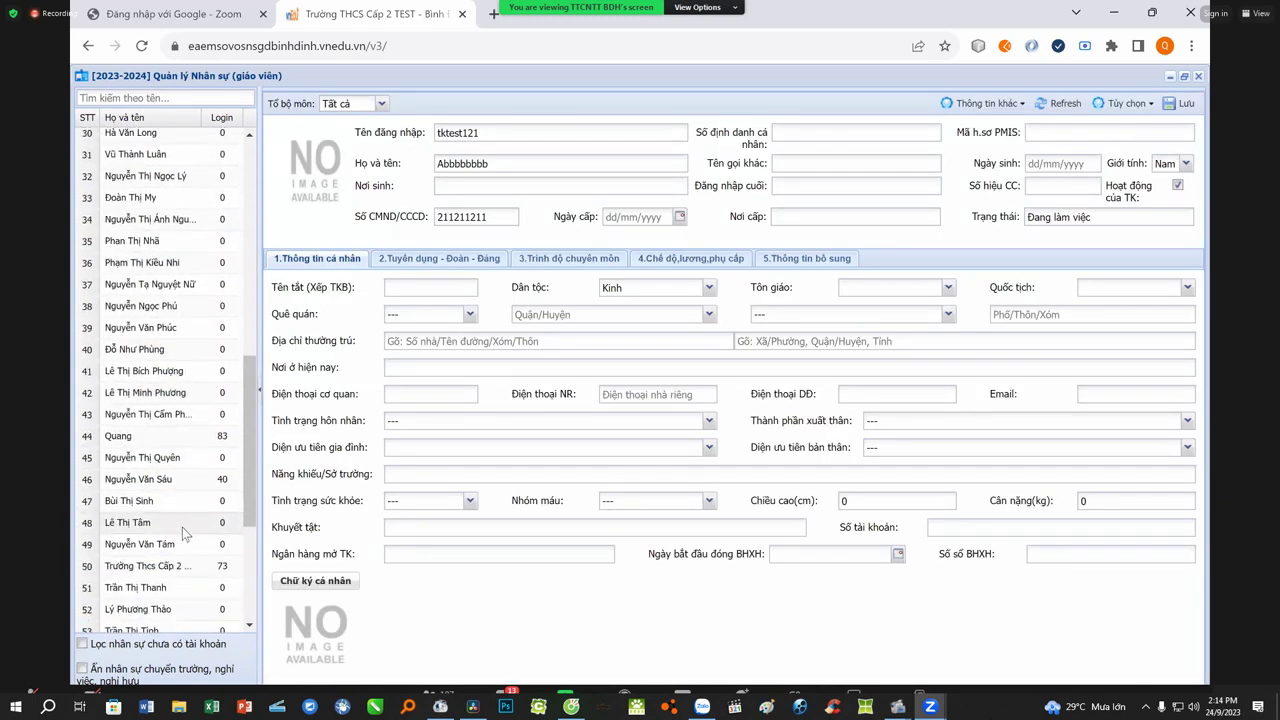
click(184, 426)
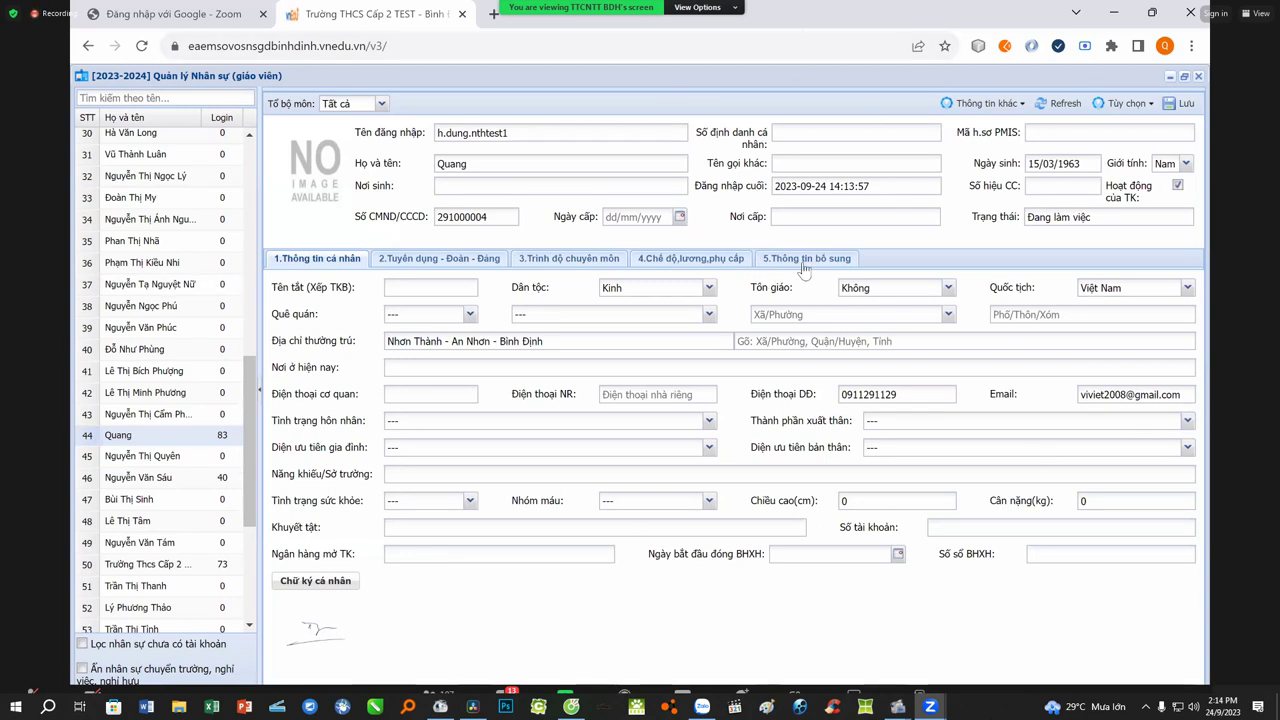
- Open the teacher's digital signature management (Quản lý ký số), inspect the registered SmartCA account's details, and close it without changes
click(962, 103)
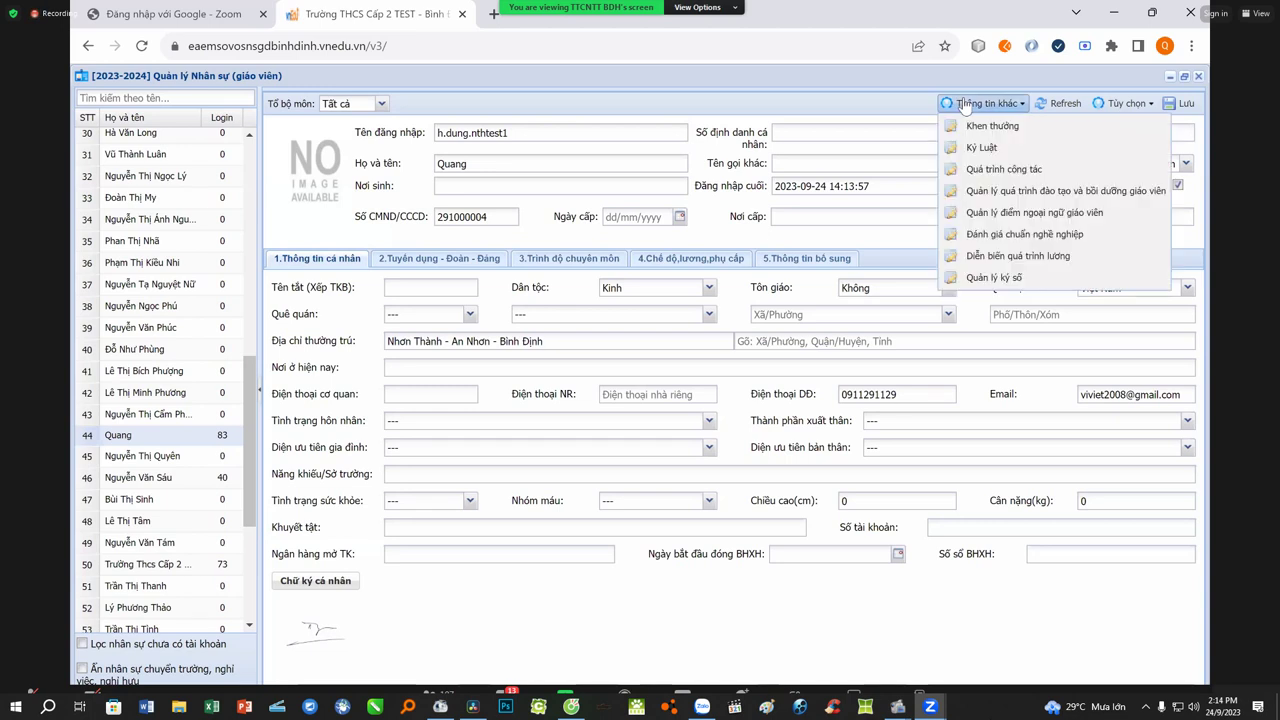
click(979, 280)
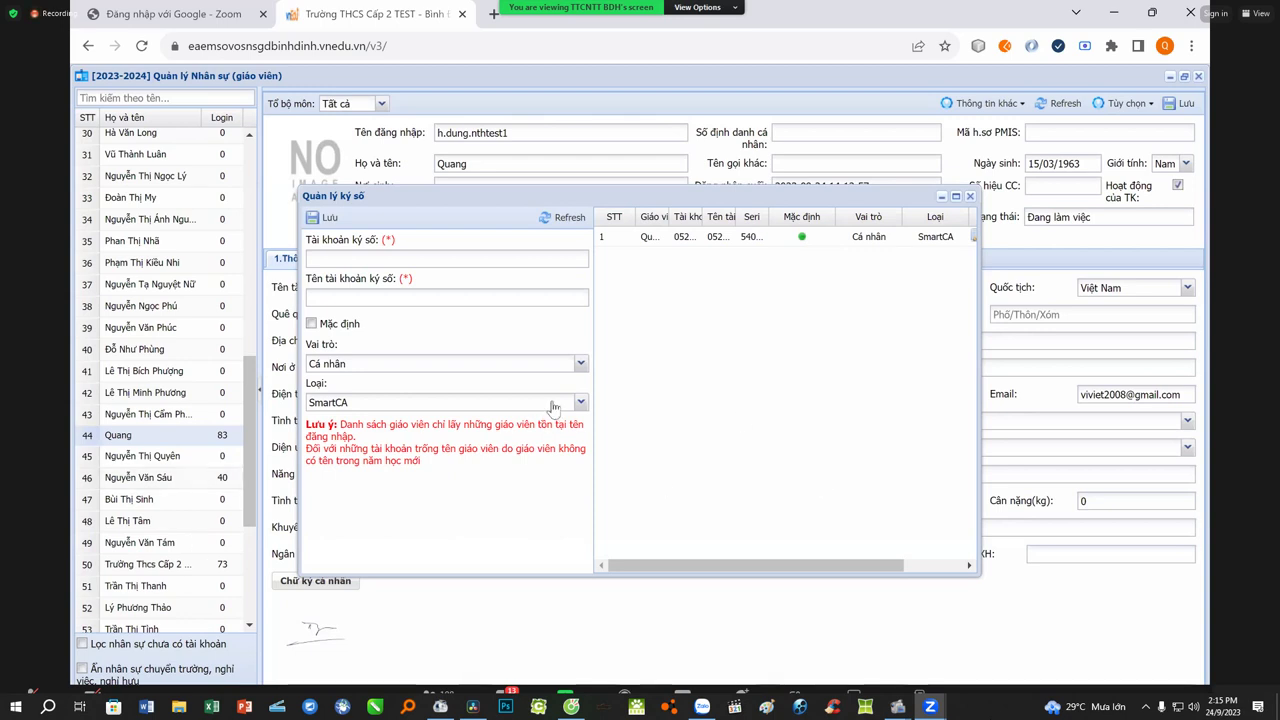
click(416, 261)
double_click(684, 236)
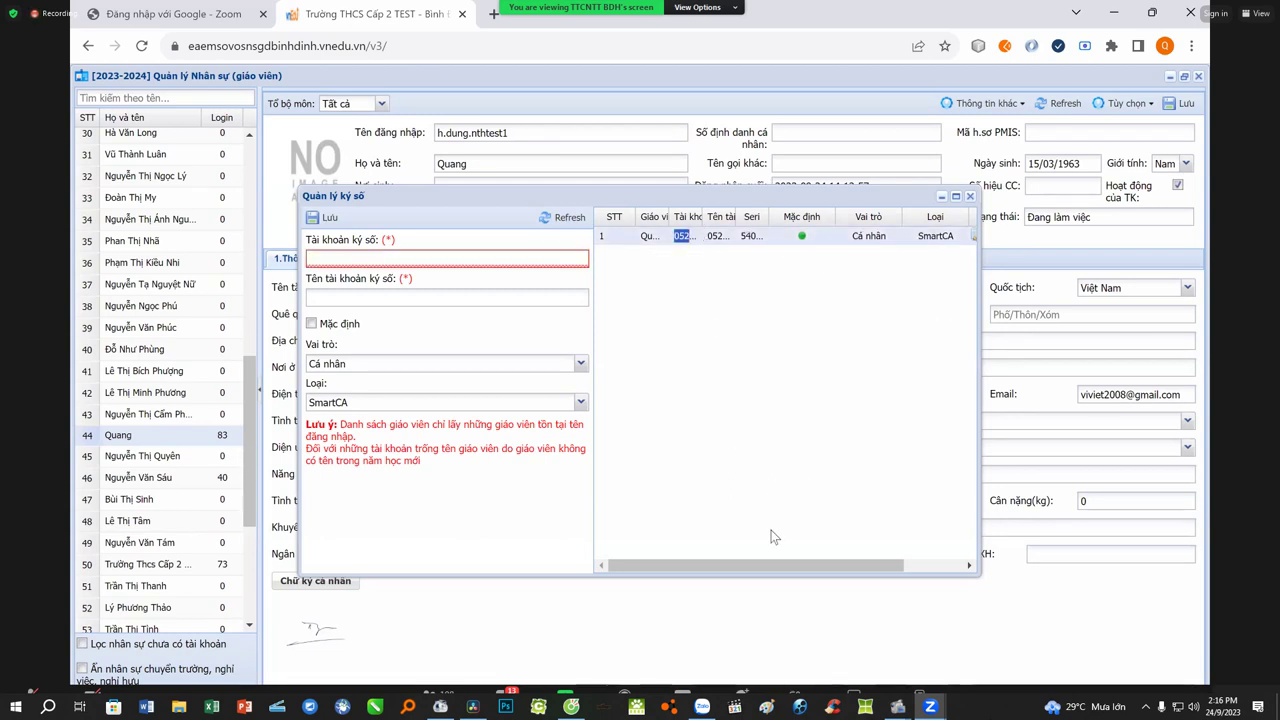
scroll(771, 530, right, 2)
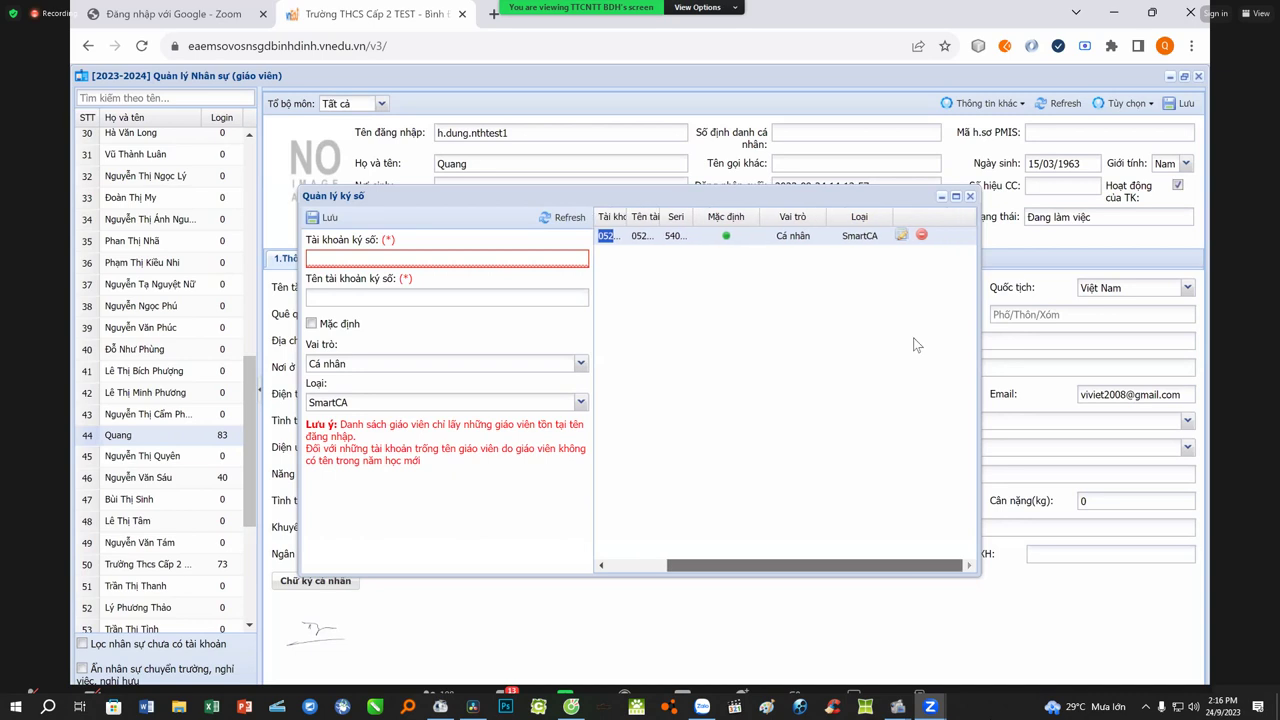
click(902, 236)
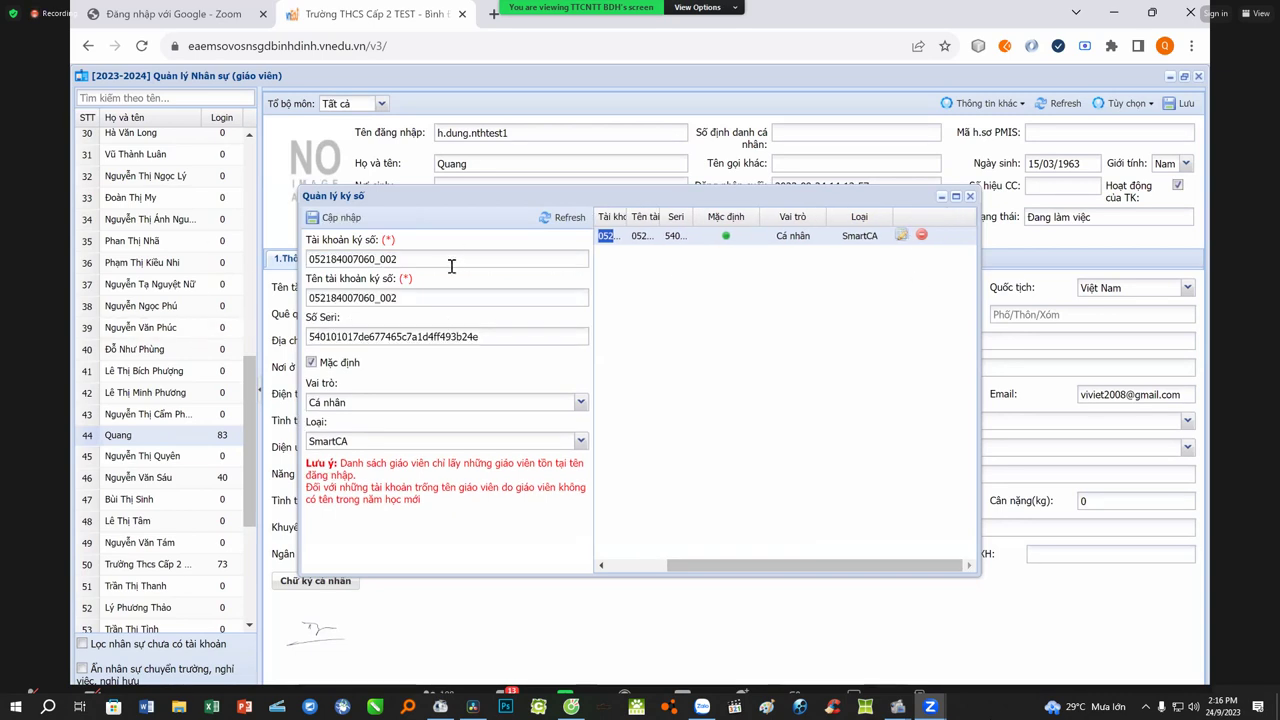
double_click(408, 262)
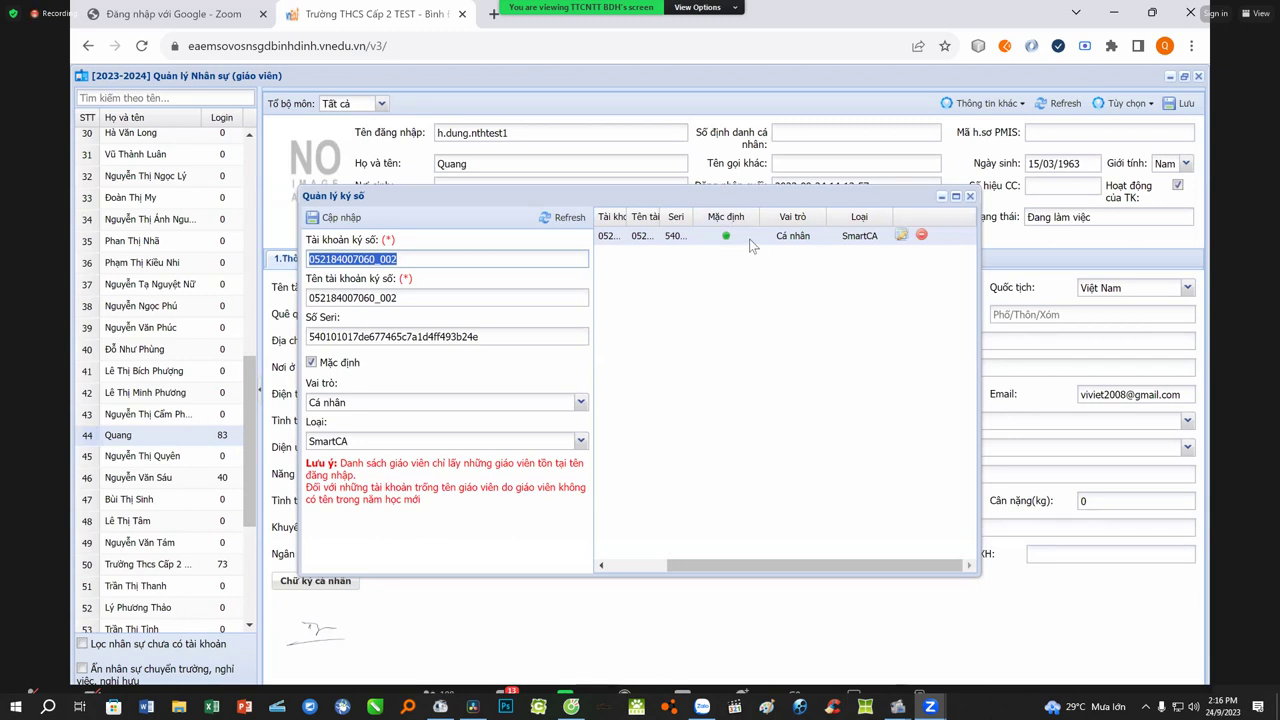
click(970, 197)
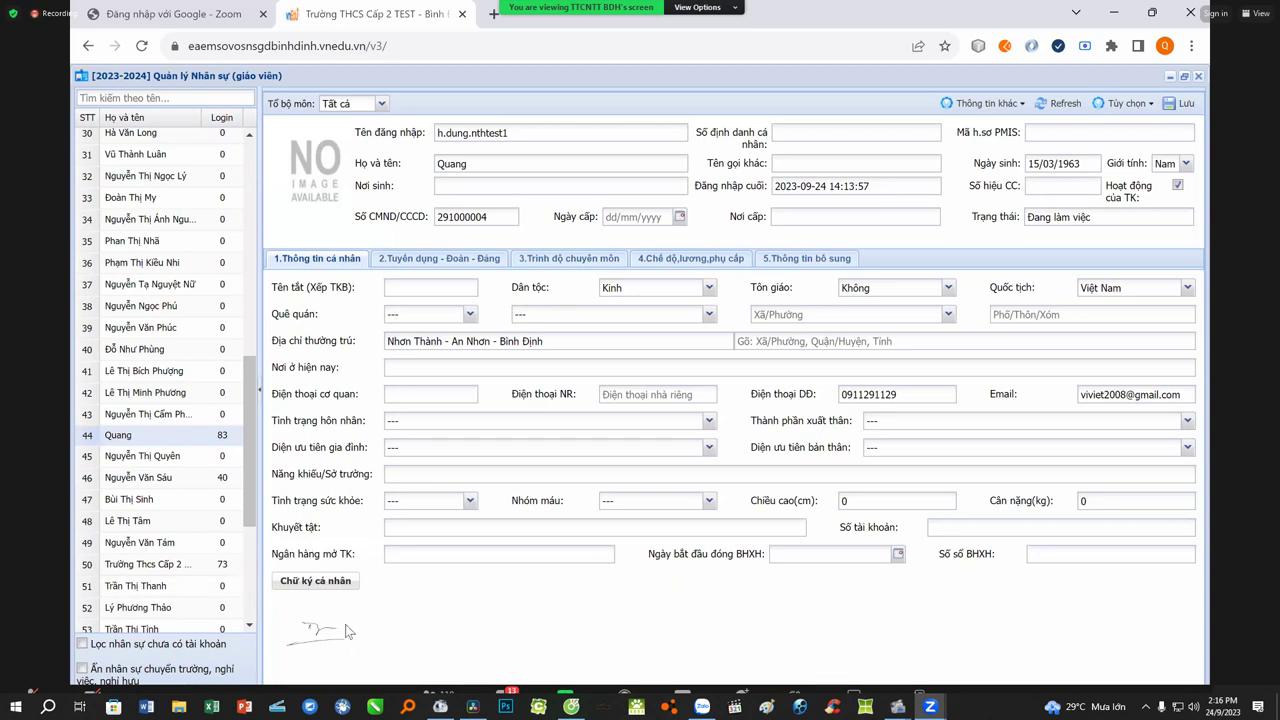
- Review the upload requirements for the teacher's personal signature image (Chữ ký cá nhân), and leave personnel management
click(325, 597)
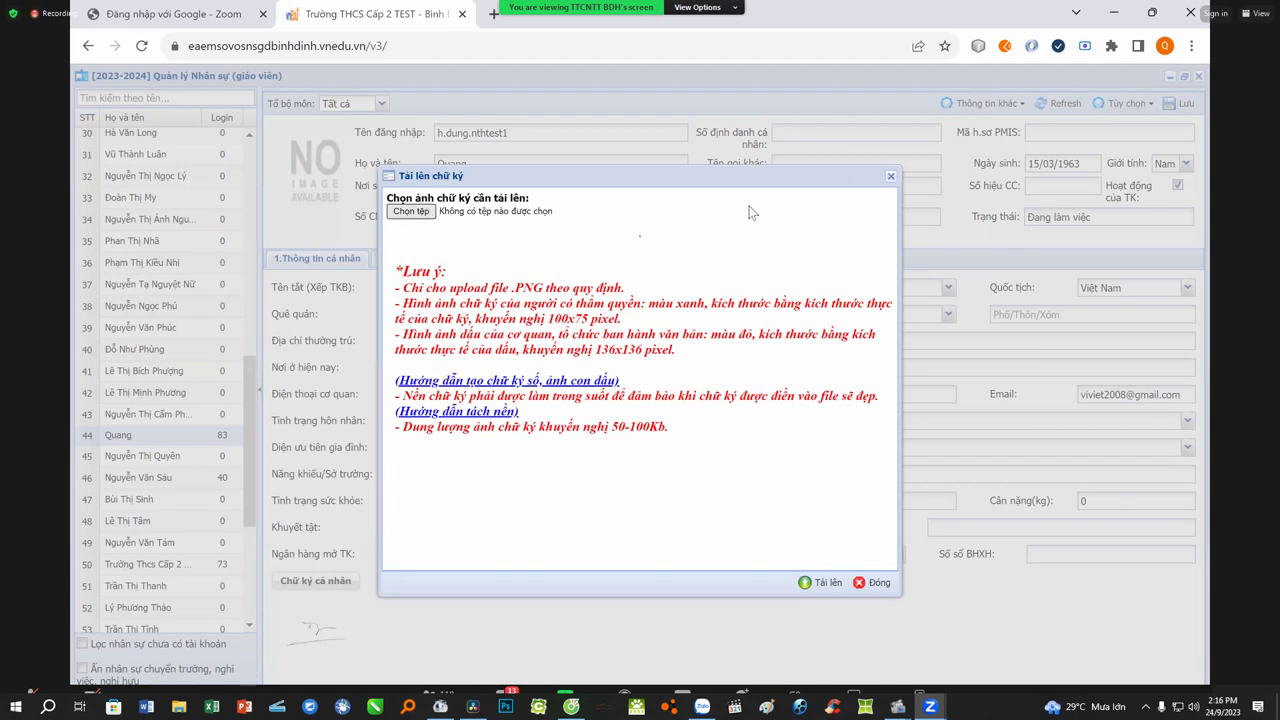
click(890, 176)
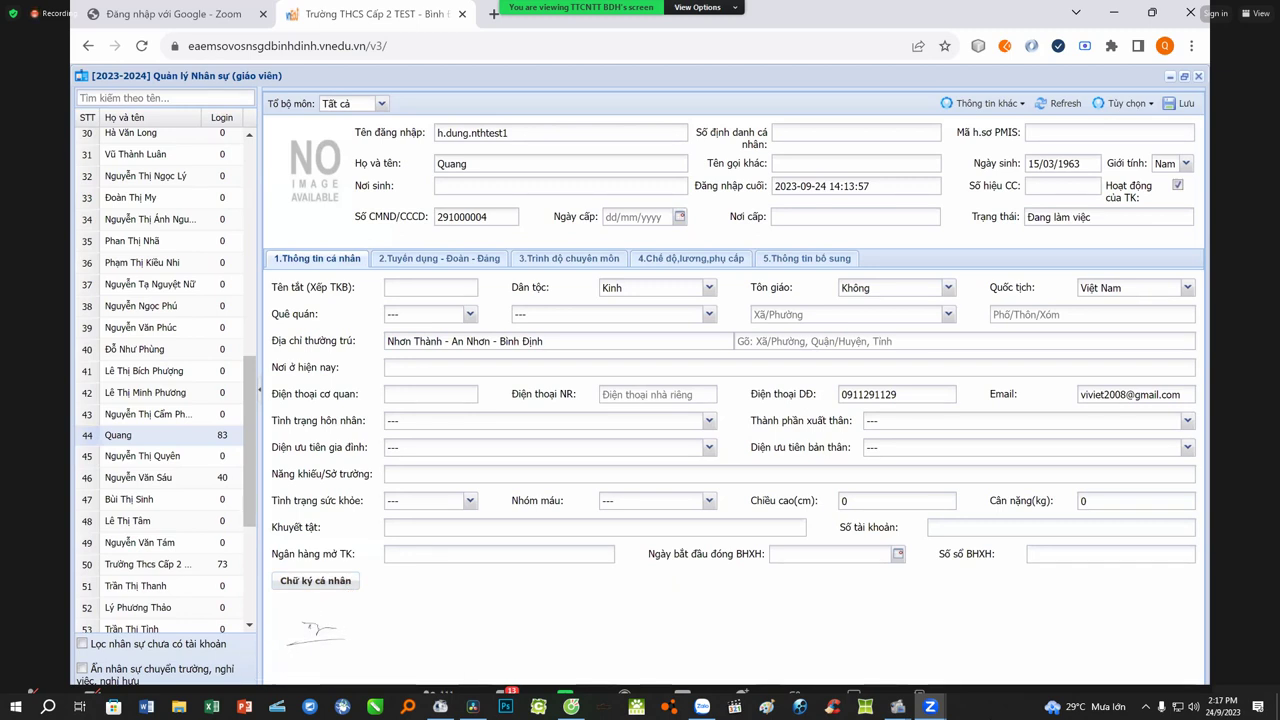
click(315, 581)
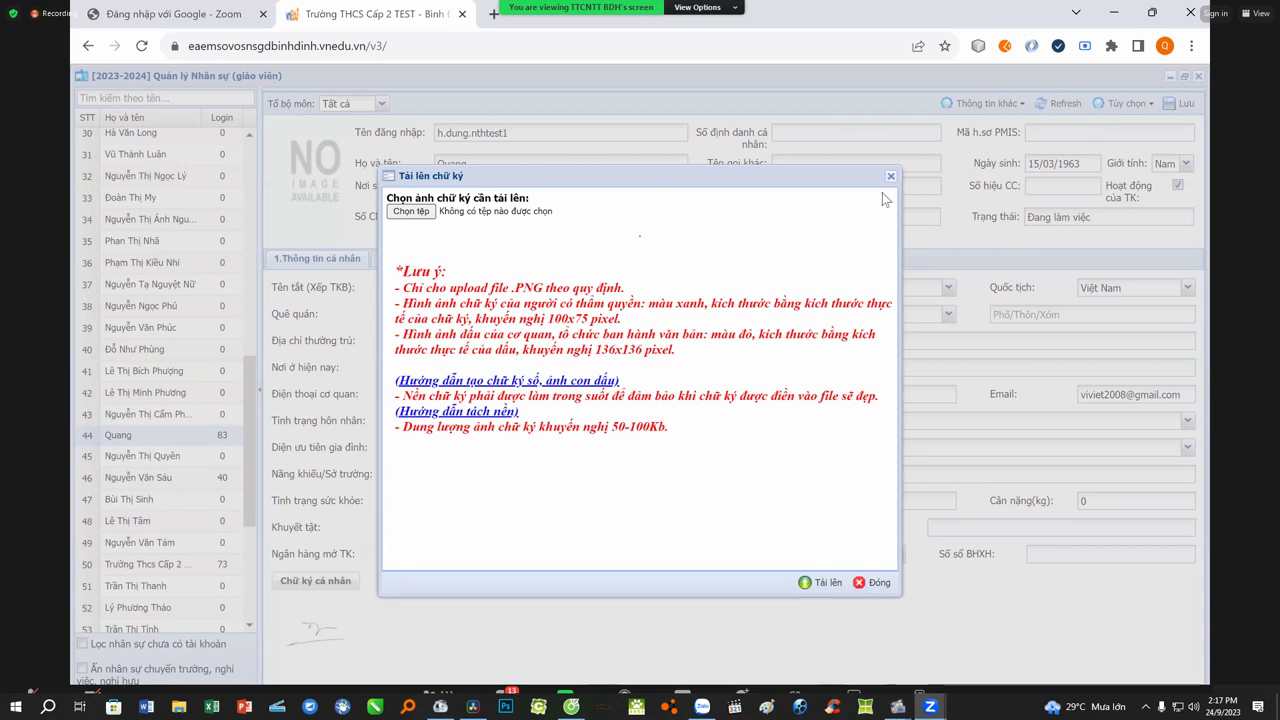
click(890, 178)
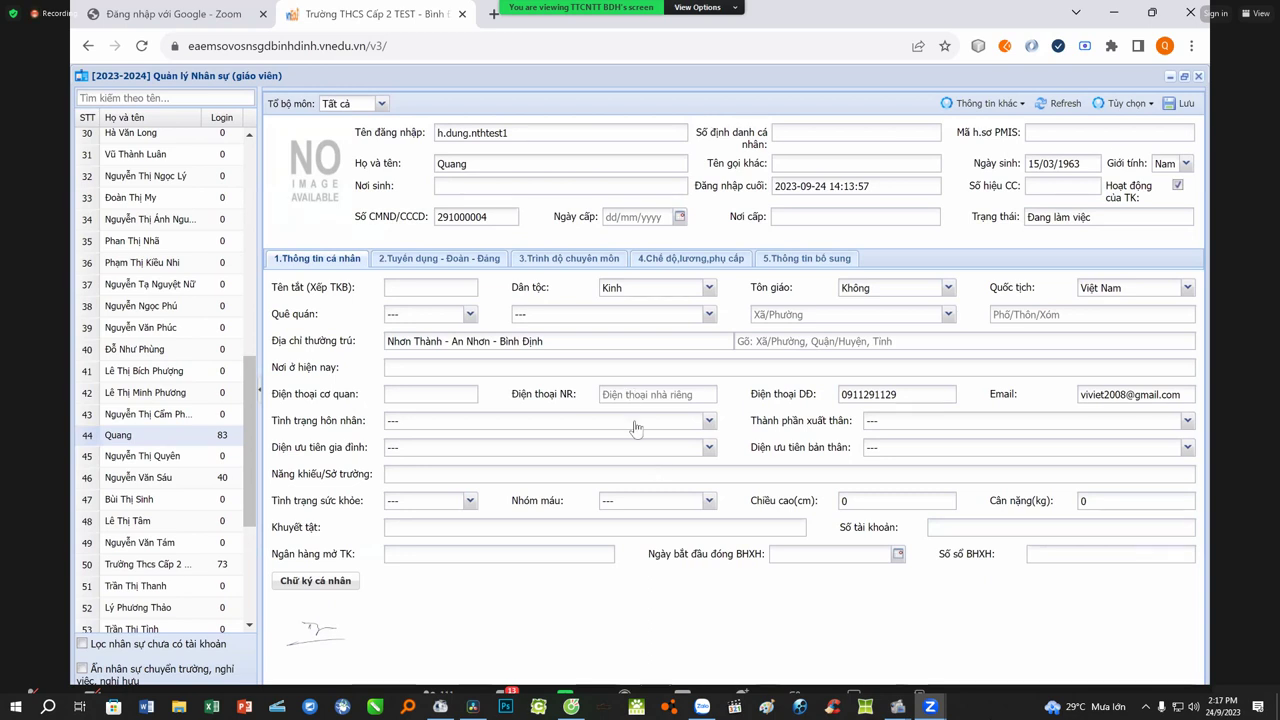
click(1199, 77)
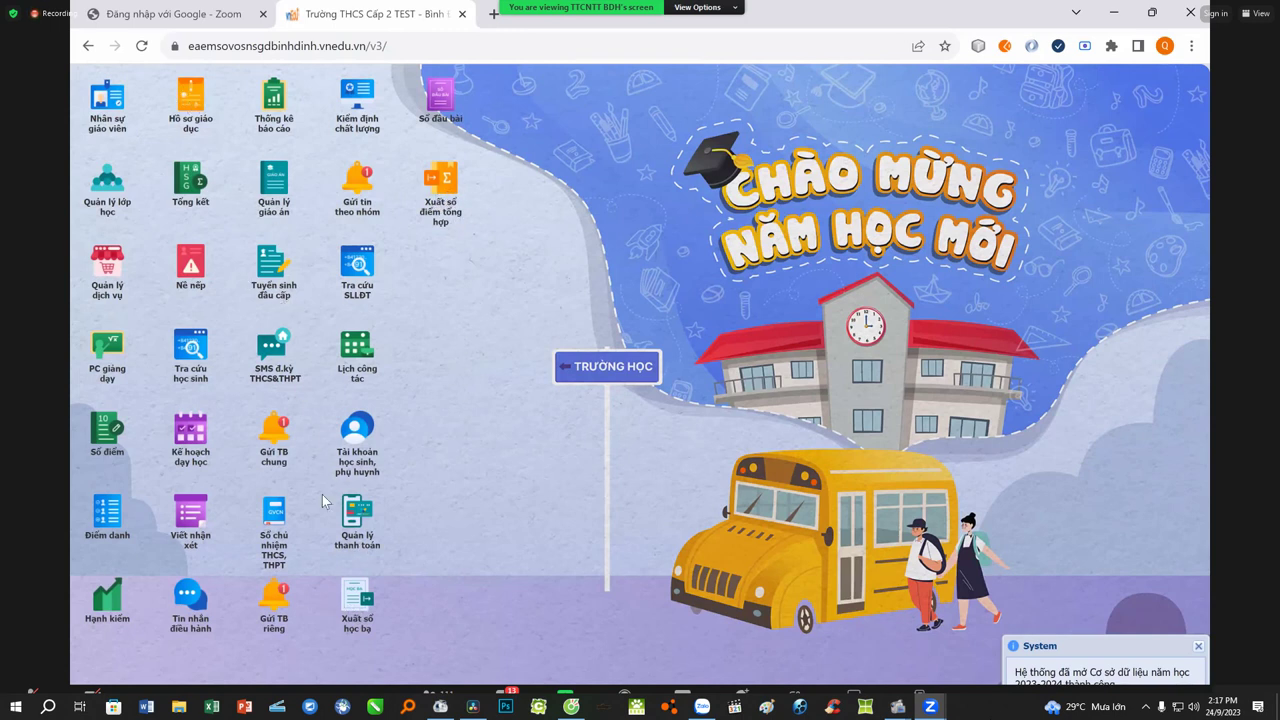
- Transfer class 6A1's report cards from Xuất sổ học bạ to digital signing in the Sổ Điểm folder
click(352, 604)
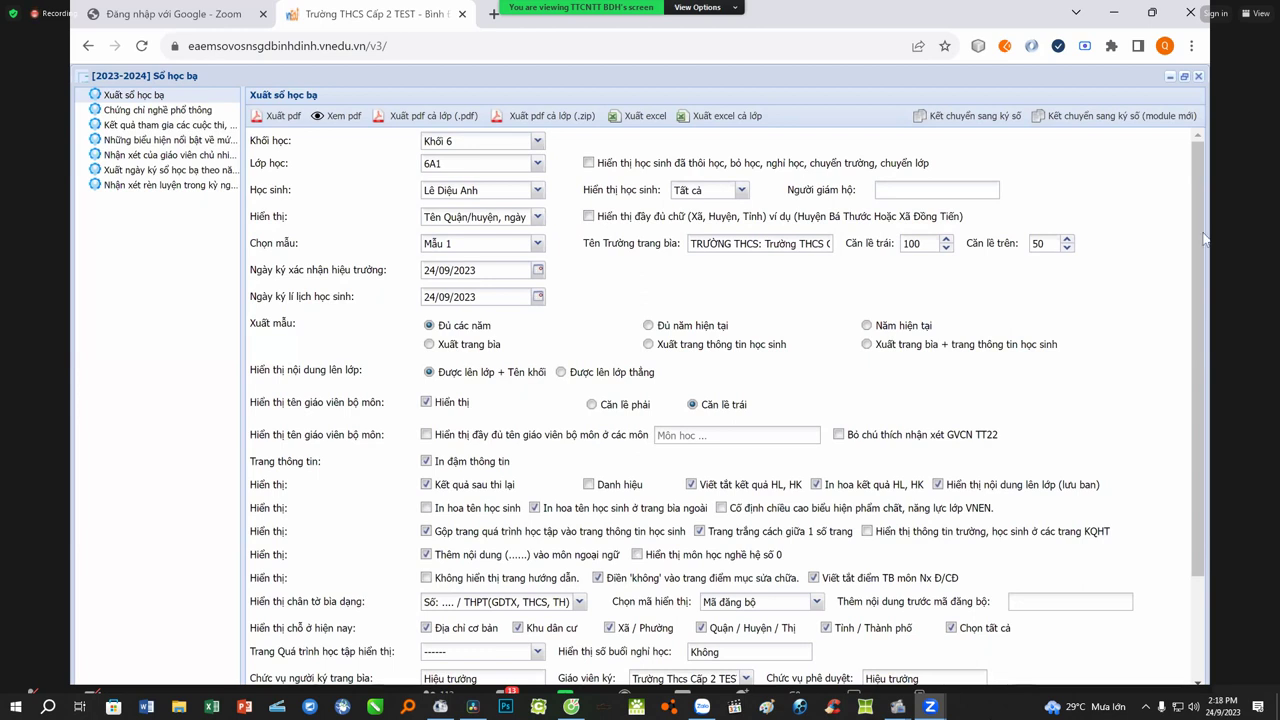
click(986, 119)
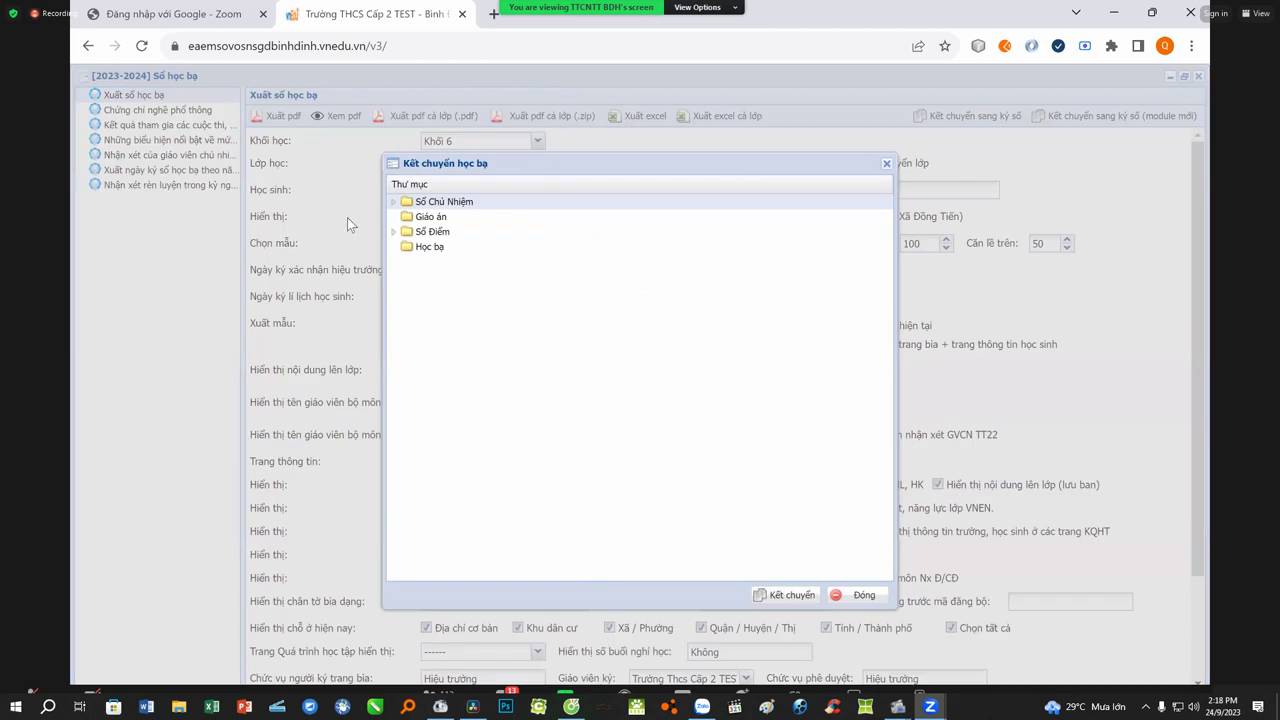
click(407, 247)
click(405, 233)
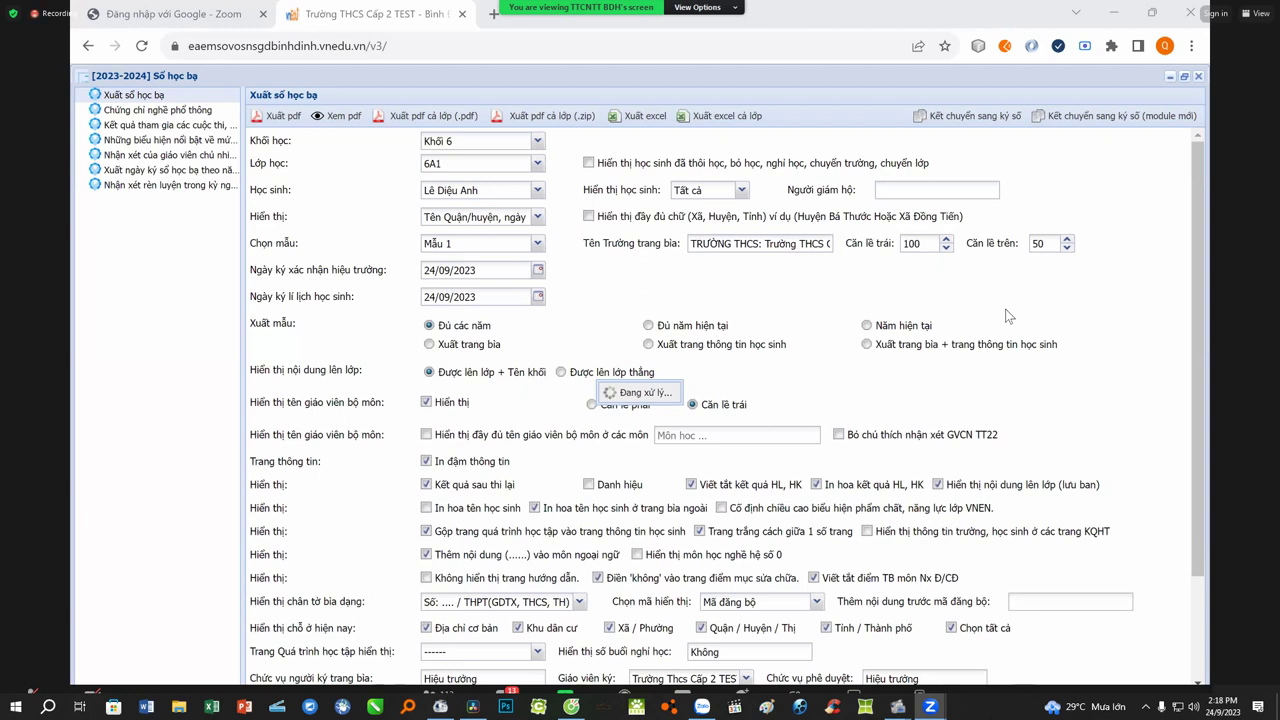
click(1171, 78)
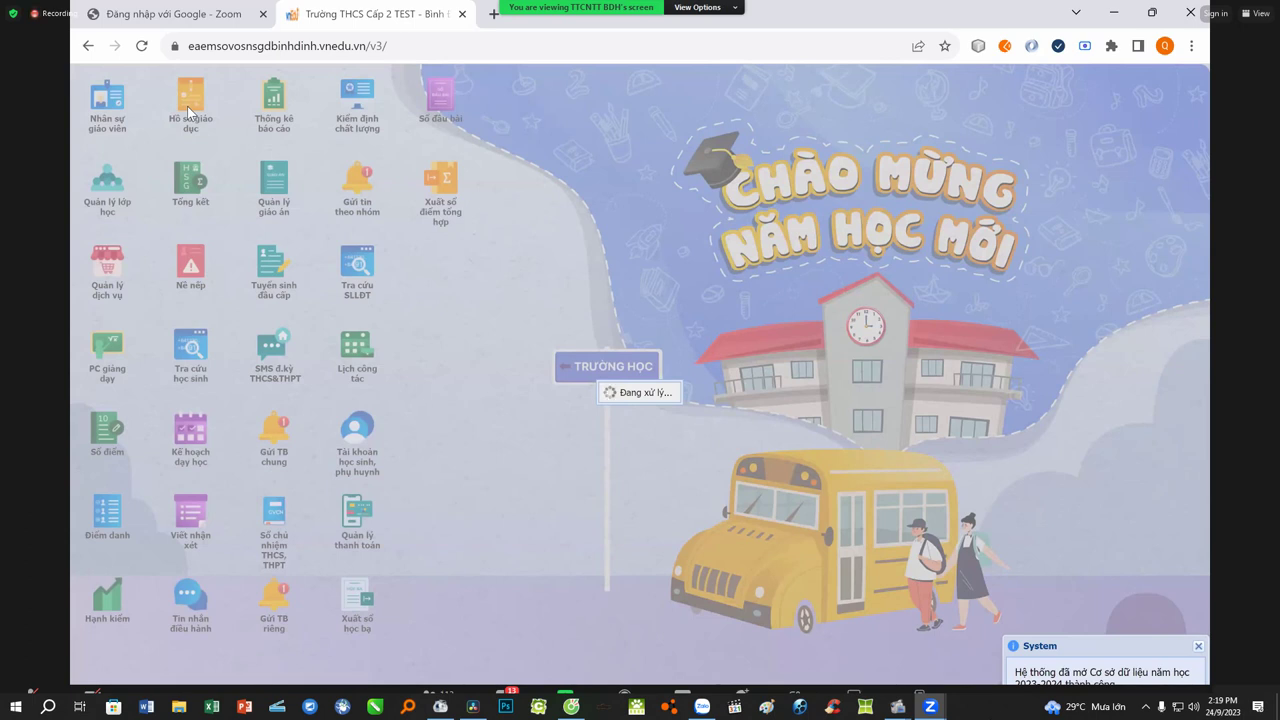
click(236, 12)
click(342, 8)
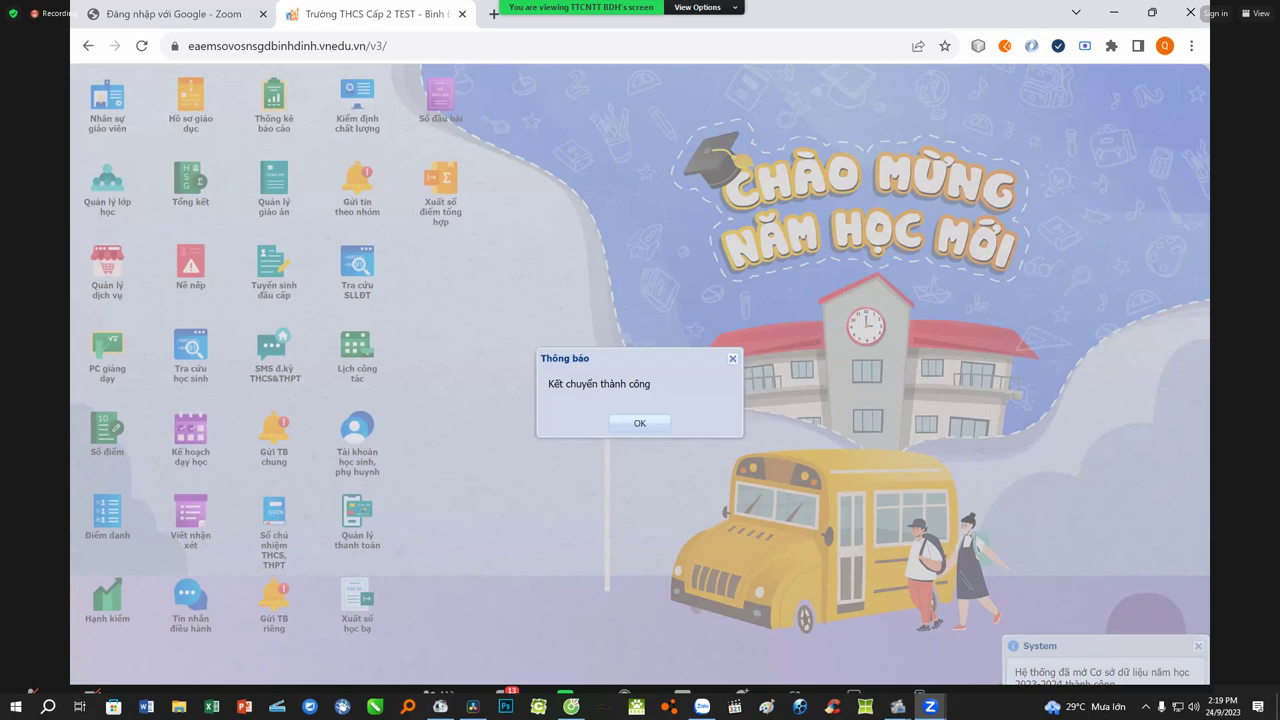
click(644, 424)
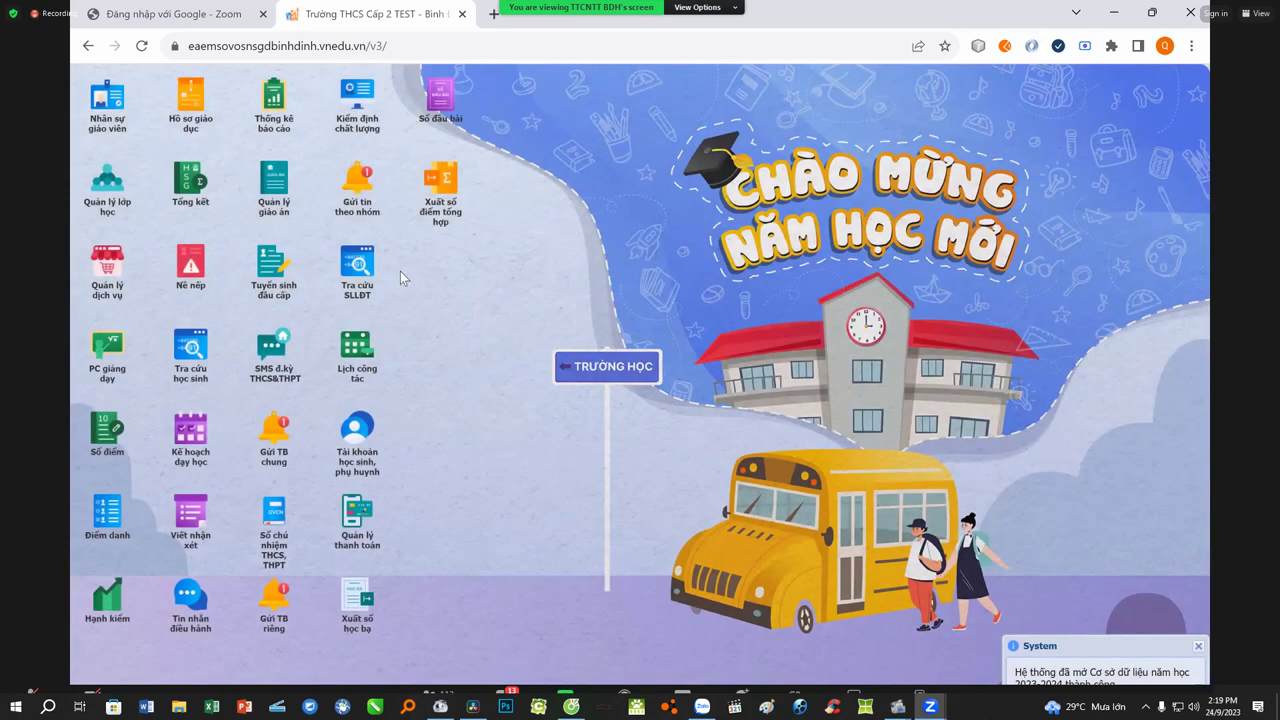
- Open the electronic records (Hồ sơ giáo dục) and display the files of folder 6A1 under Sổ Điểm
click(192, 100)
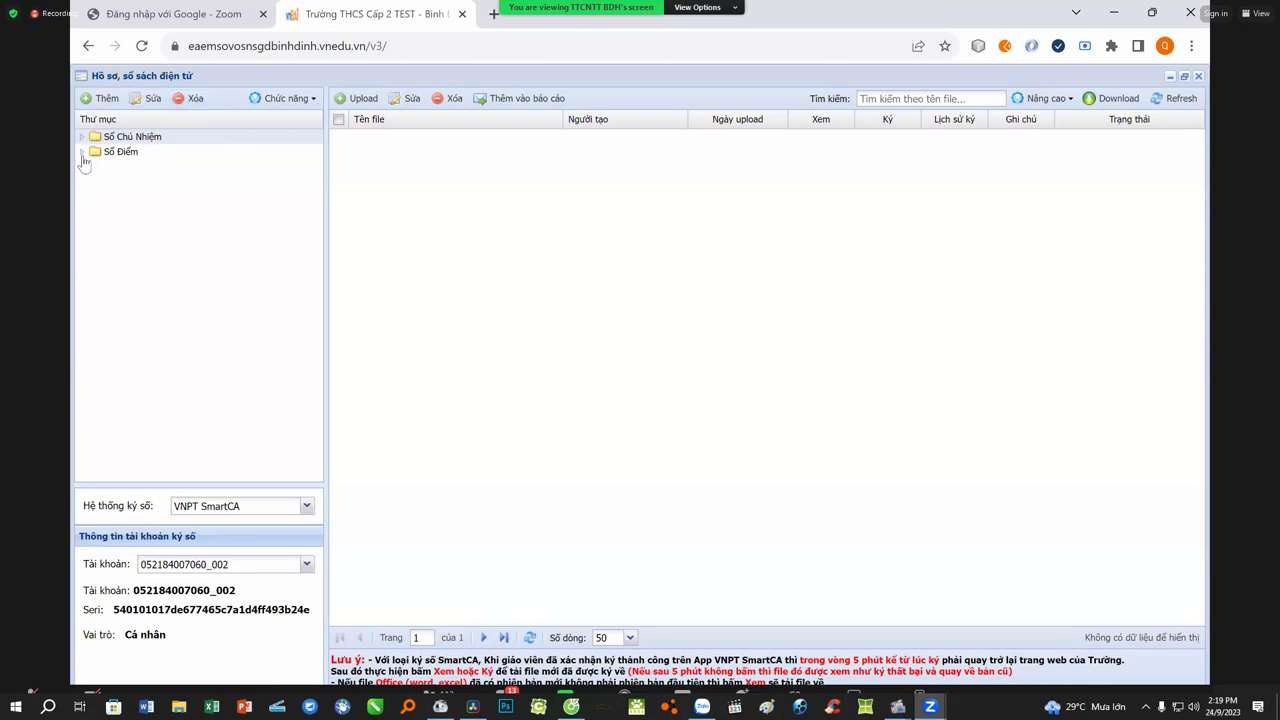
click(83, 152)
click(117, 167)
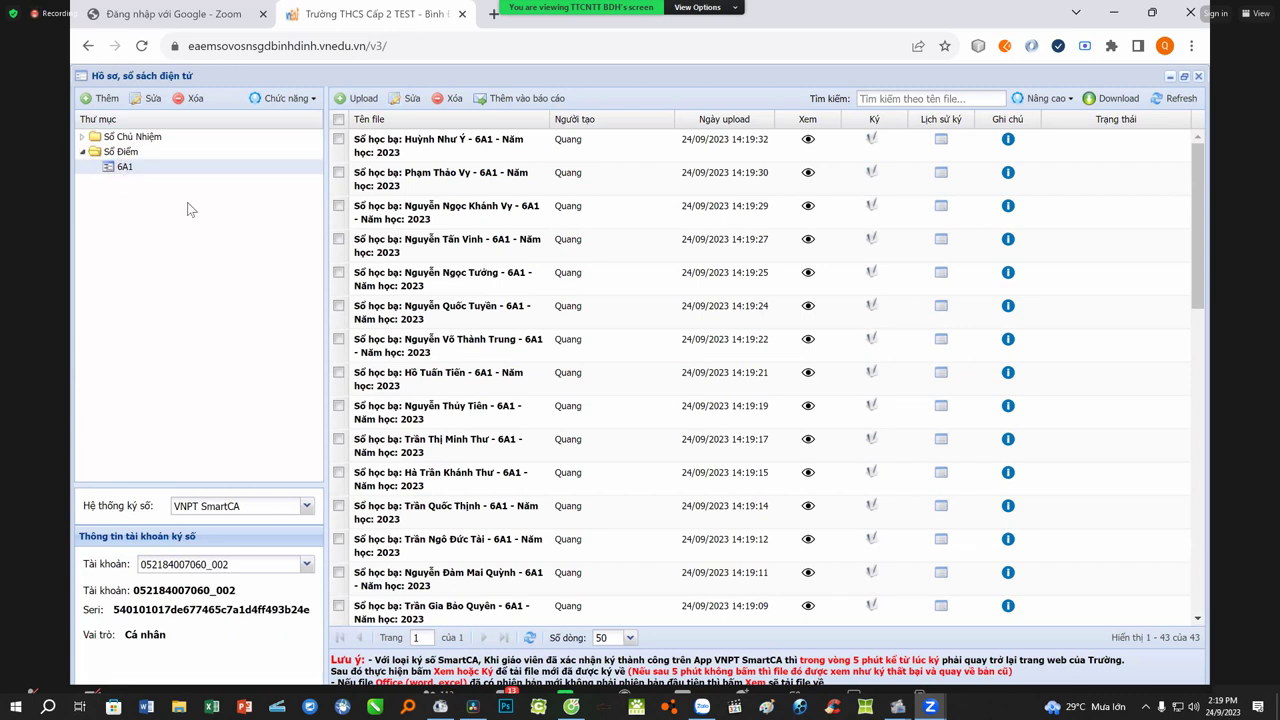
click(136, 169)
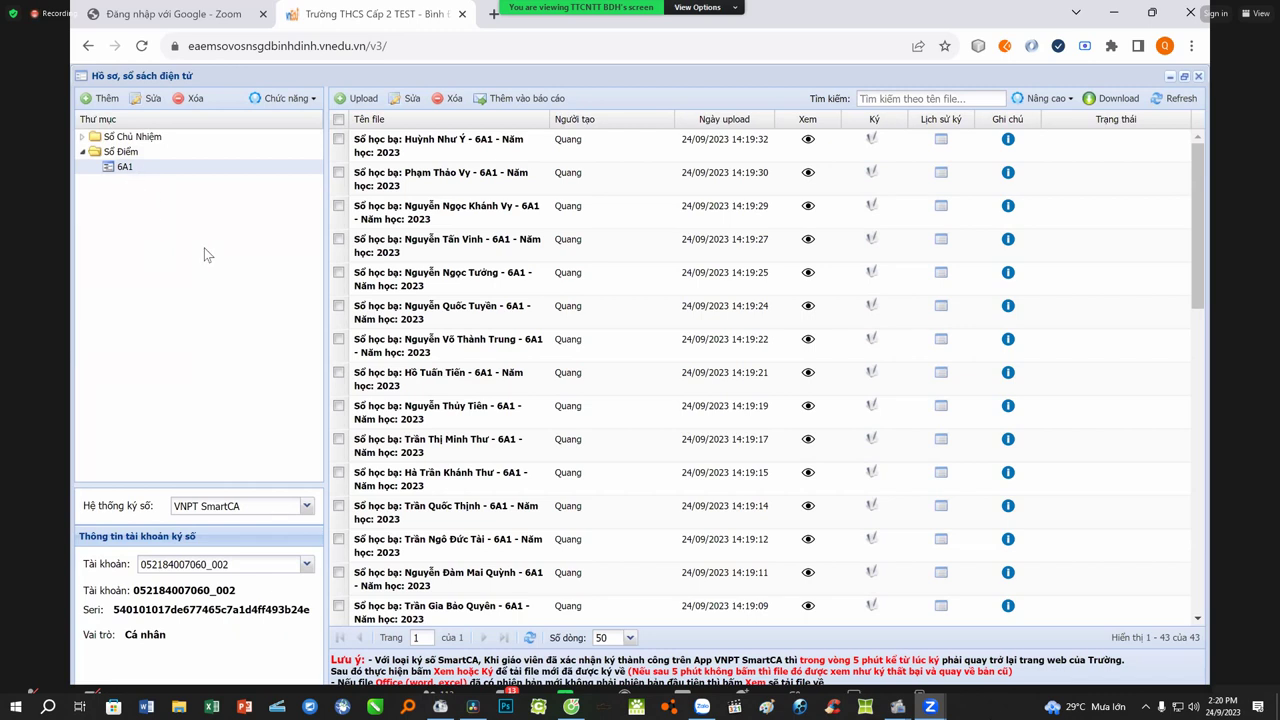
- Expand the Sổ Chủ Nhiệm folder and look through the files of 6A1 under Sổ Điểm
double_click(91, 138)
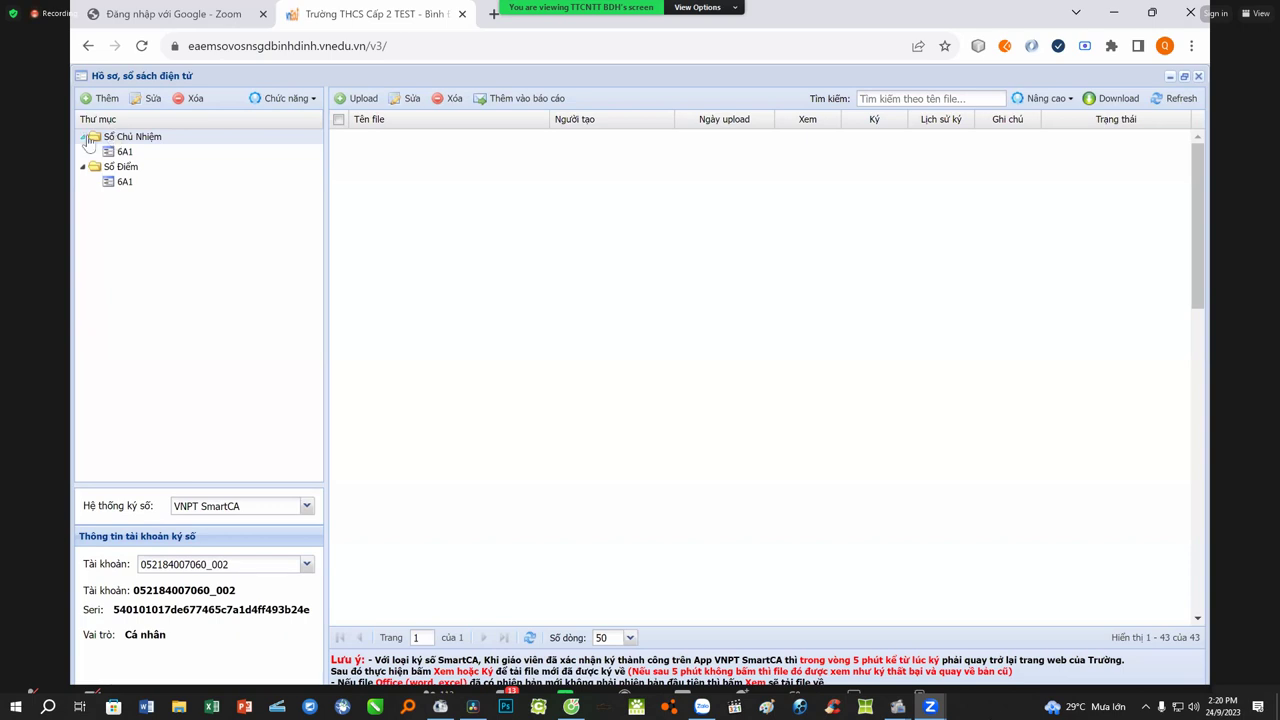
click(125, 182)
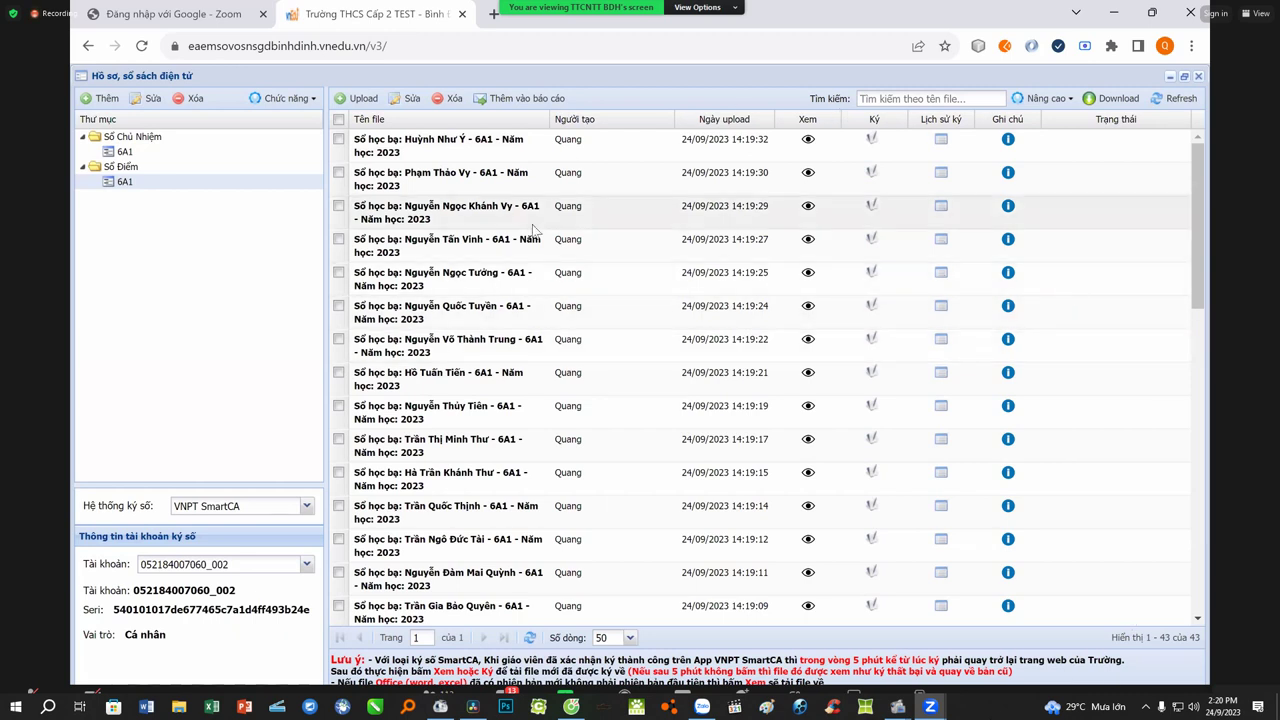
scroll(1167, 408, down, 3)
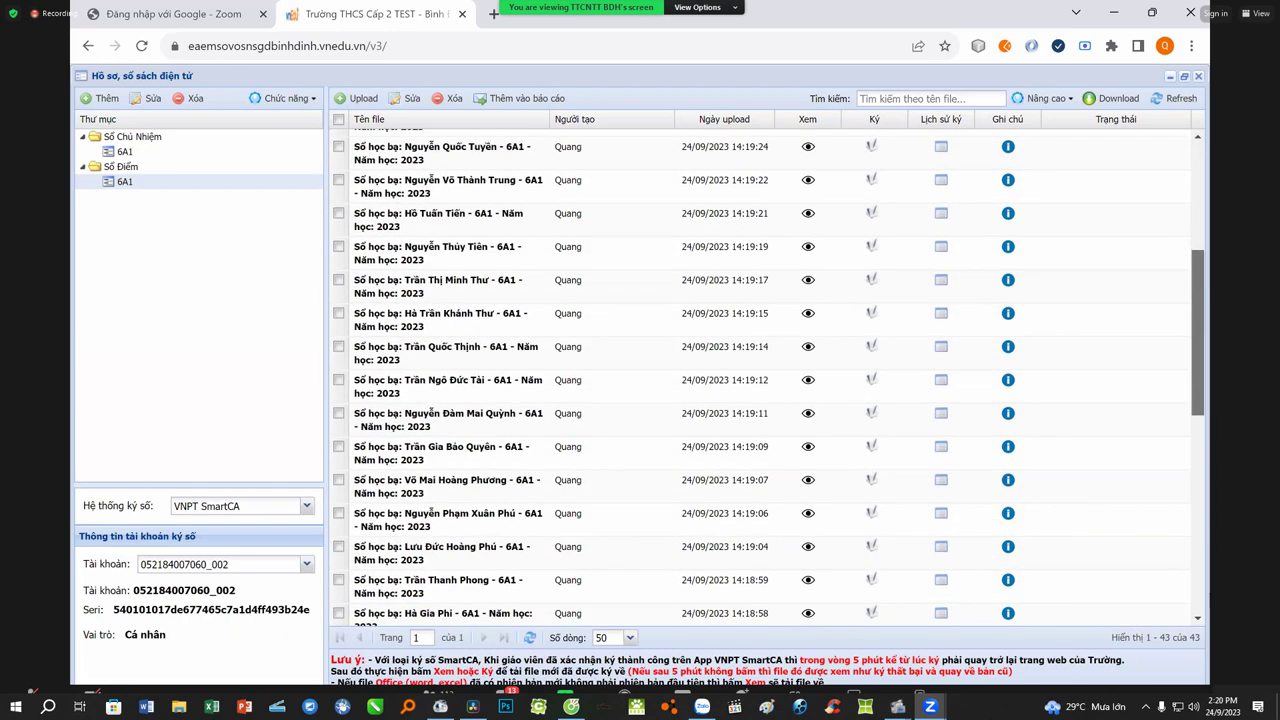
scroll(1081, 613, down, 5)
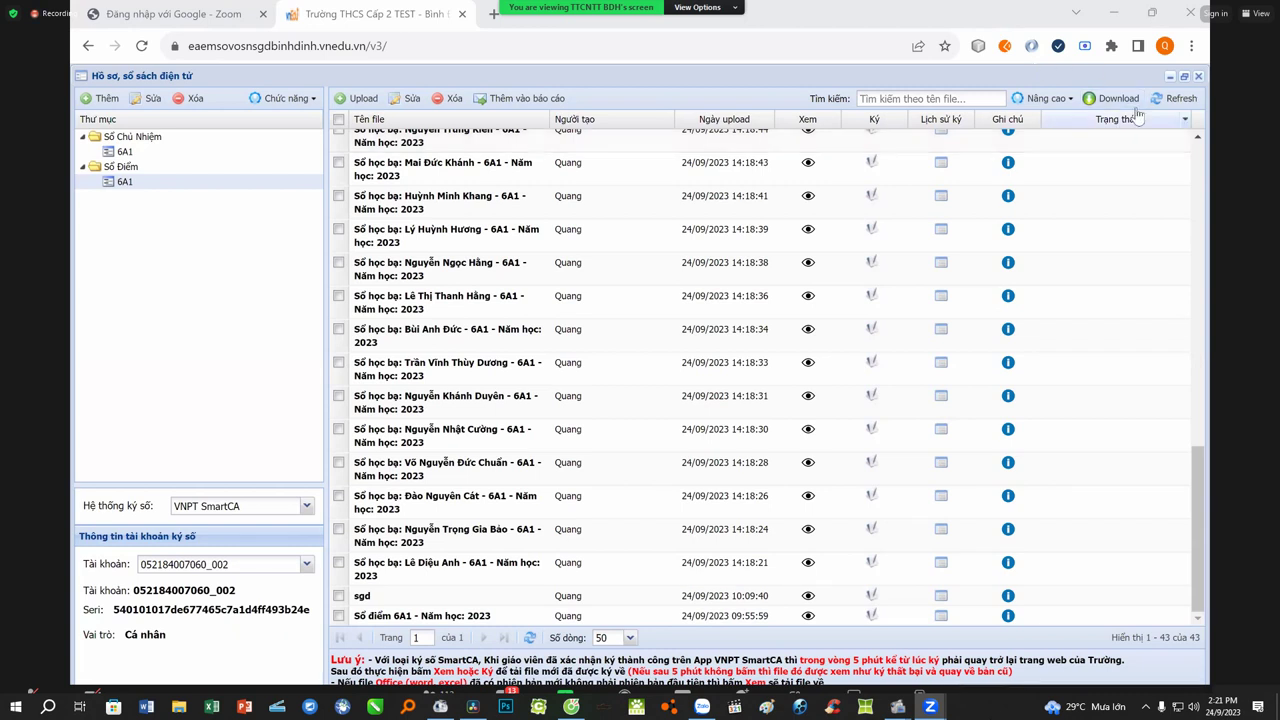
- Upload the file 1771SGD from Downloads to folder 6A1 under Sổ Điểm with the file name SGD
click(358, 102)
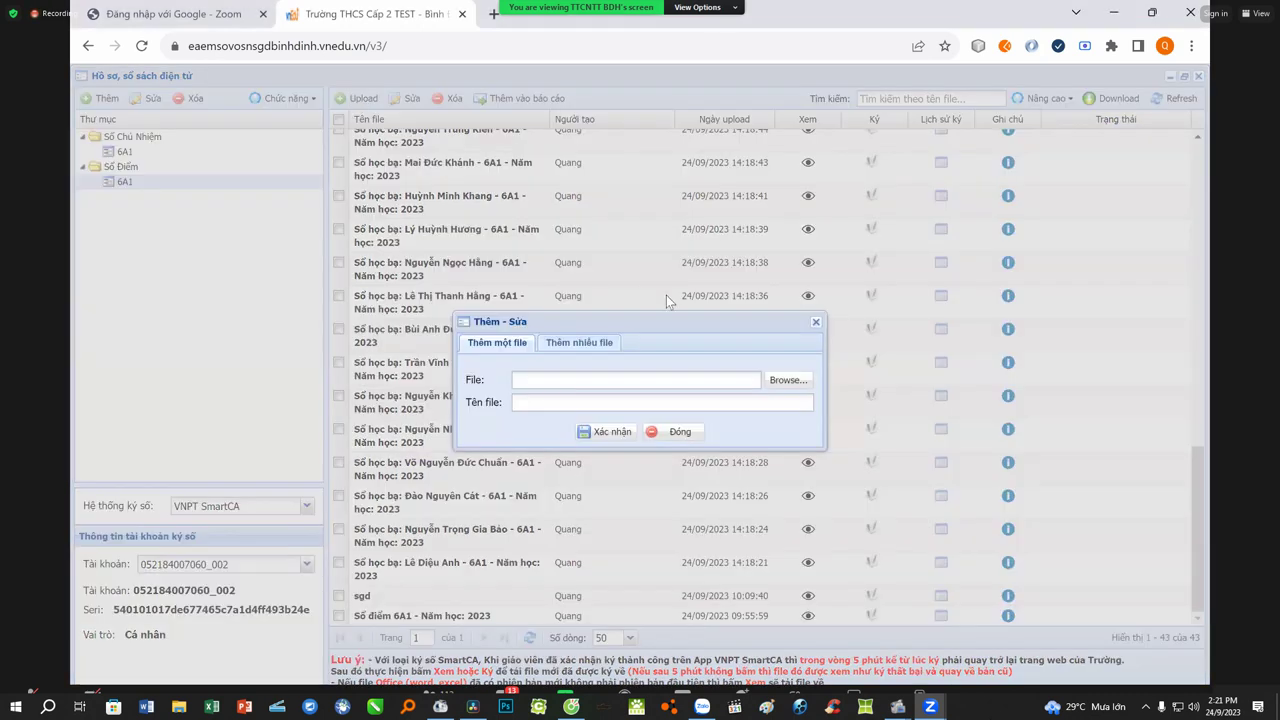
click(789, 381)
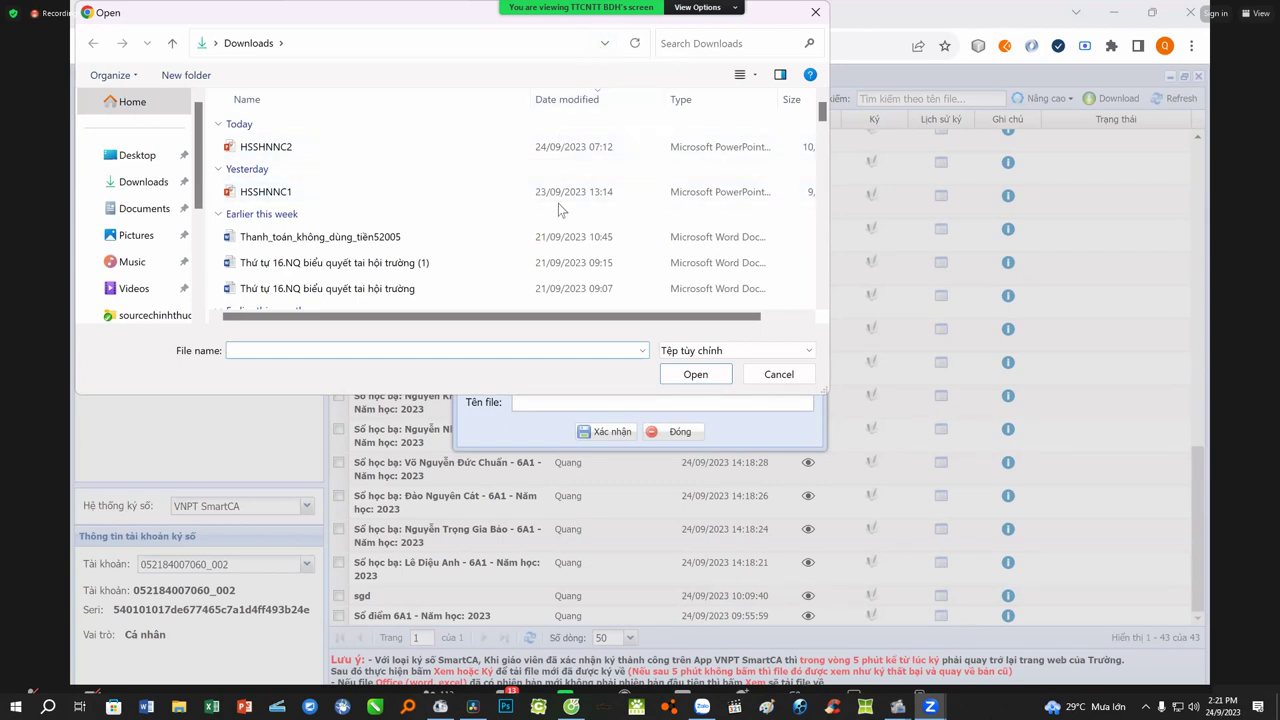
scroll(560, 220, down, 3)
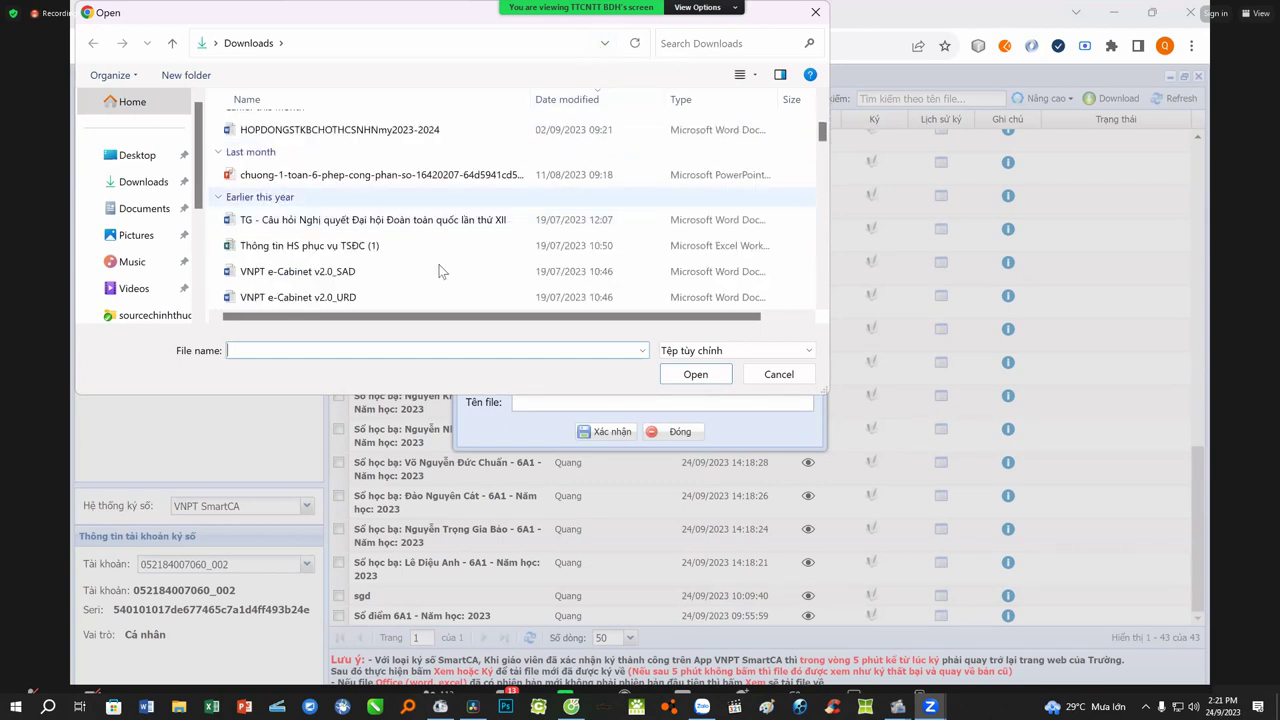
scroll(300, 240, down, 2)
click(291, 224)
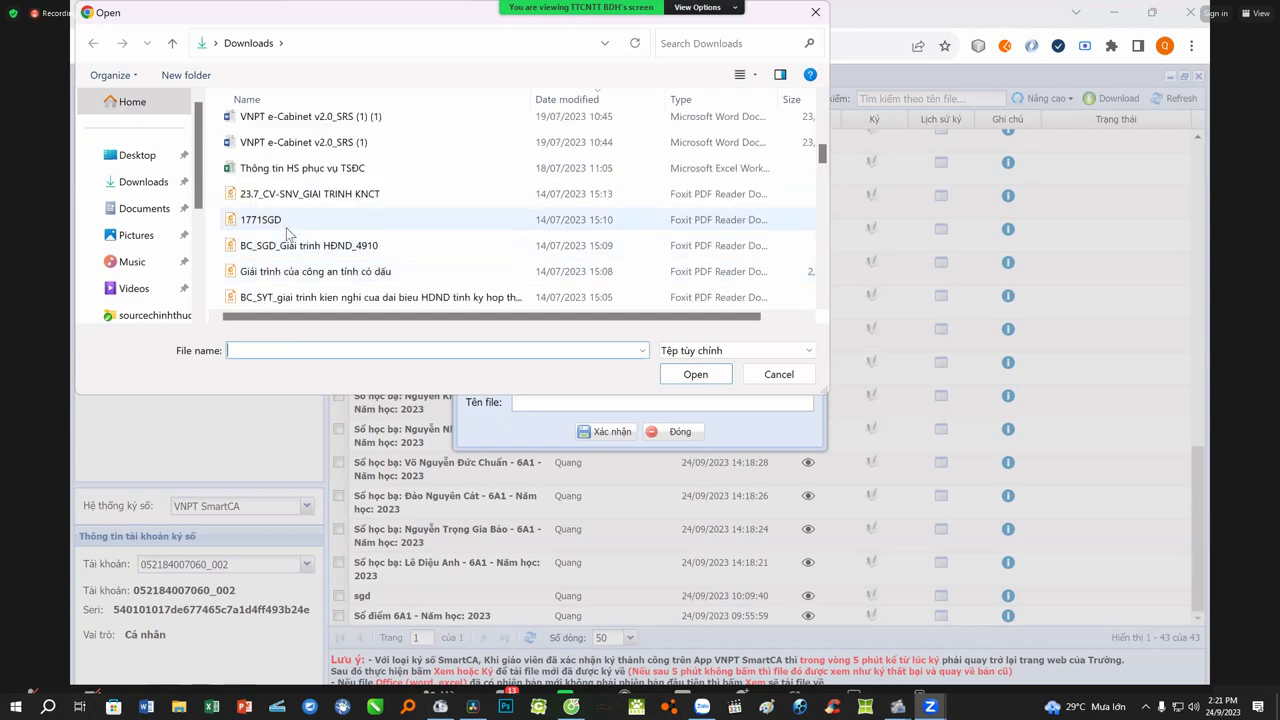
click(724, 382)
click(543, 402)
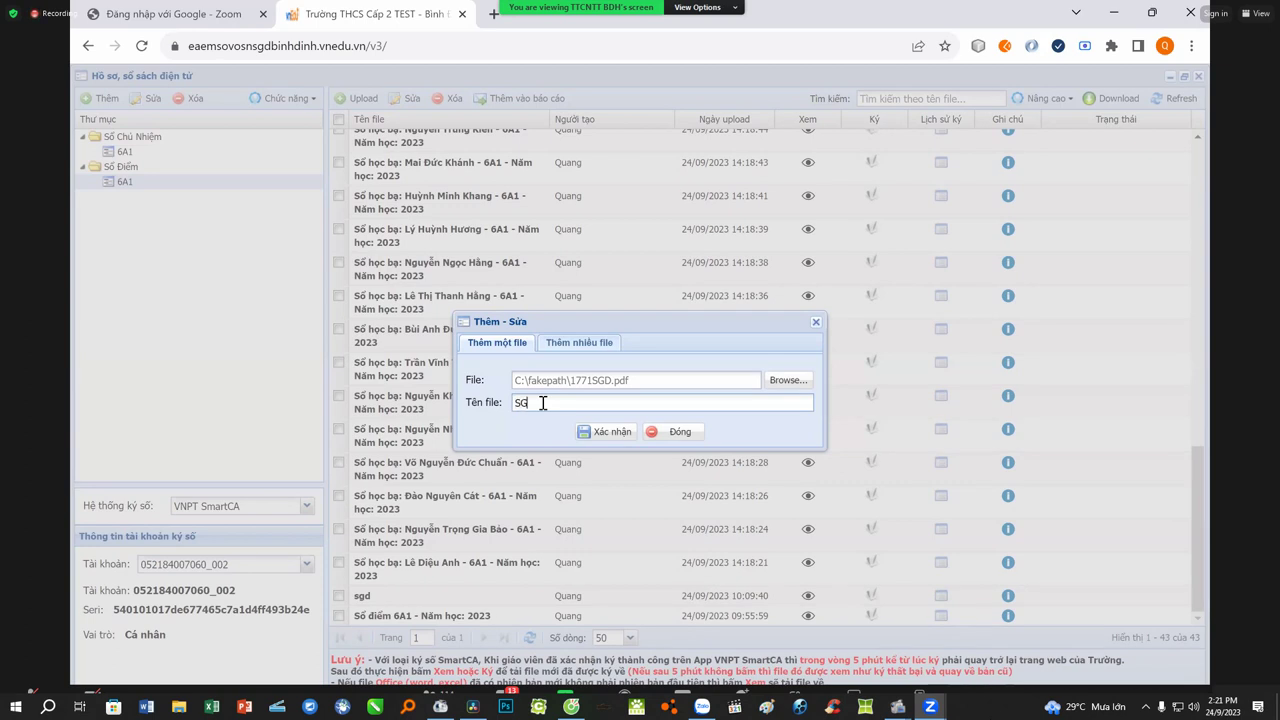
text(SGD)
click(605, 431)
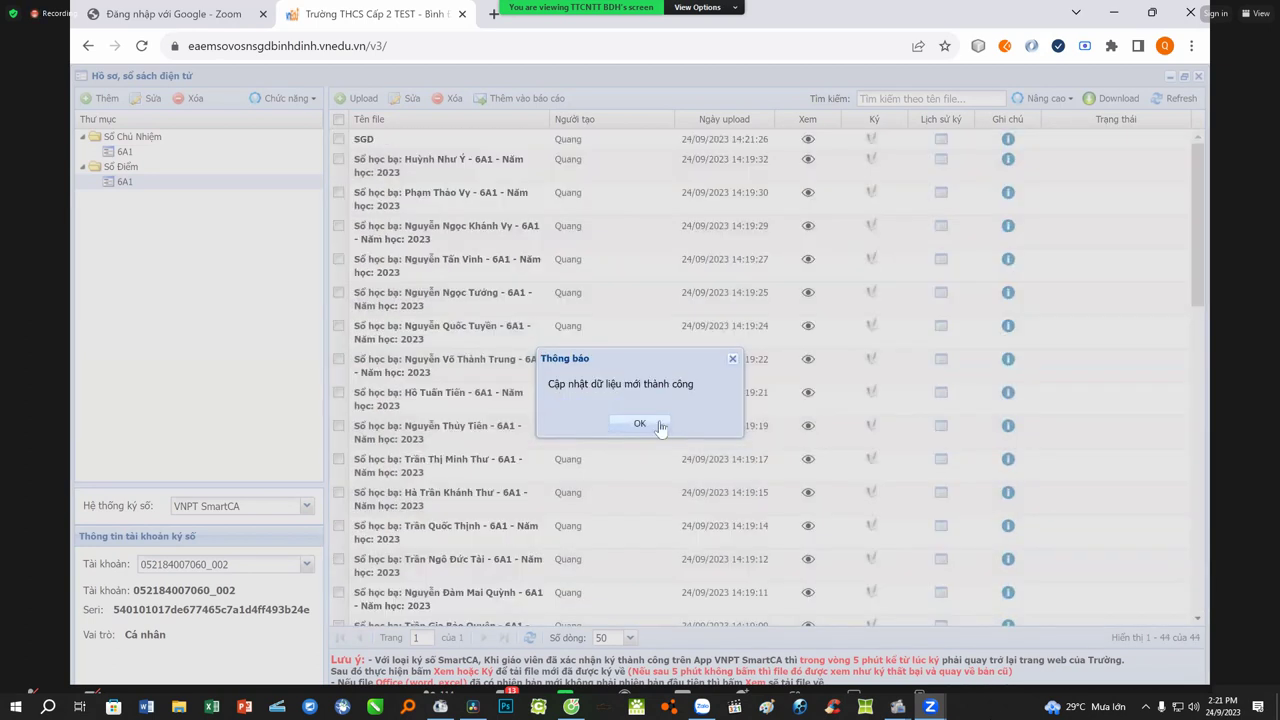
click(640, 424)
- Select the uploaded SGD file in the 6A1 list and open it for SmartCA digital signing
scroll(659, 421, down, 5)
scroll(659, 421, down, 5)
scroll(659, 421, up, 10)
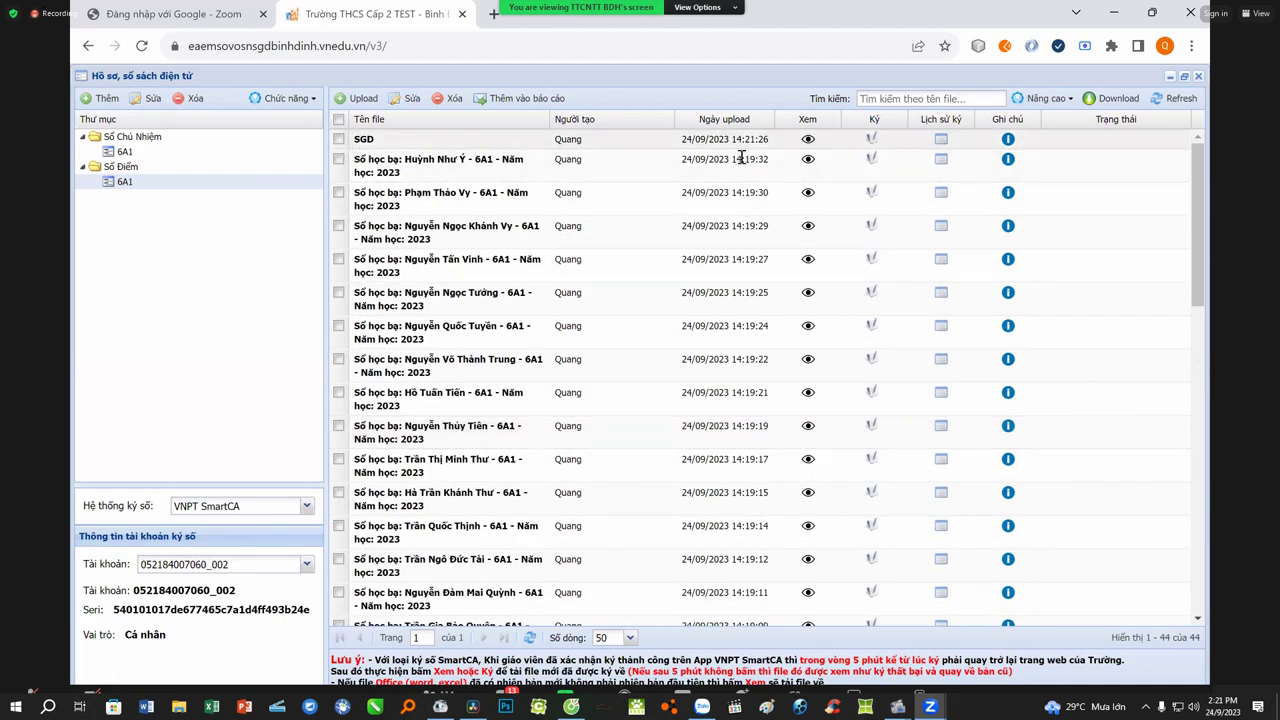
drag(770, 140, 339, 140)
click(338, 139)
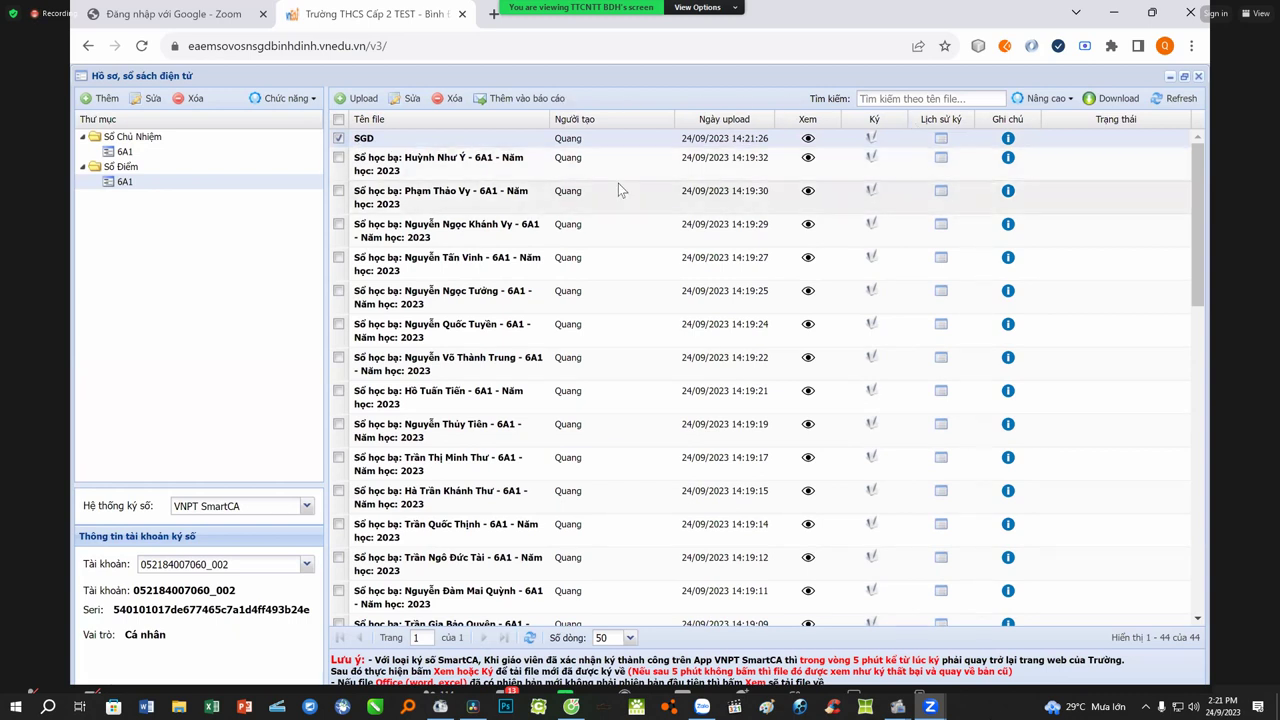
click(871, 141)
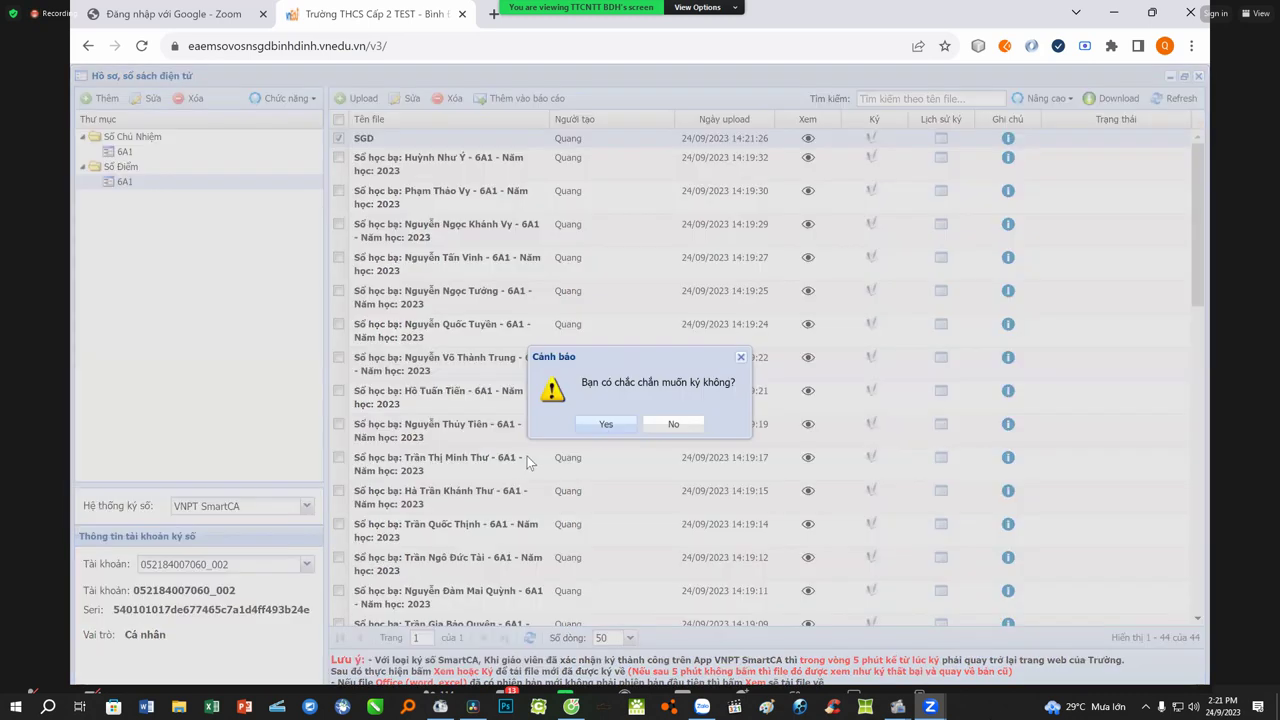
click(610, 425)
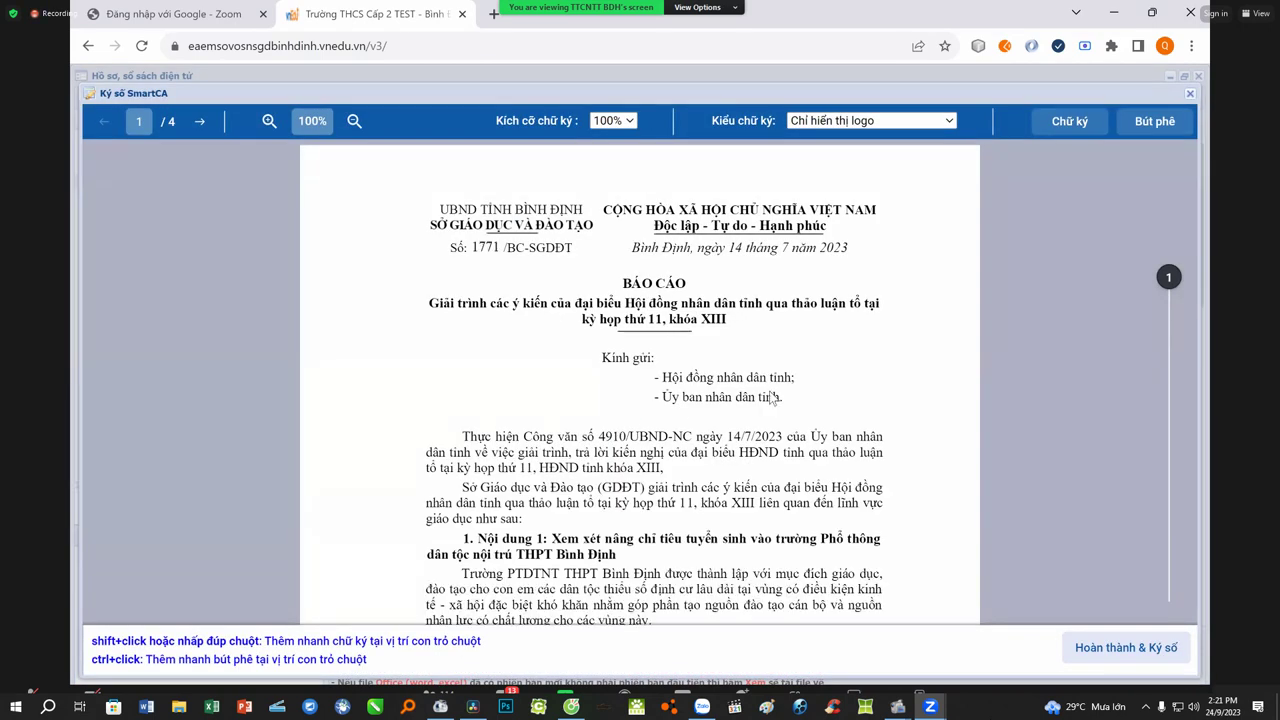
click(1054, 125)
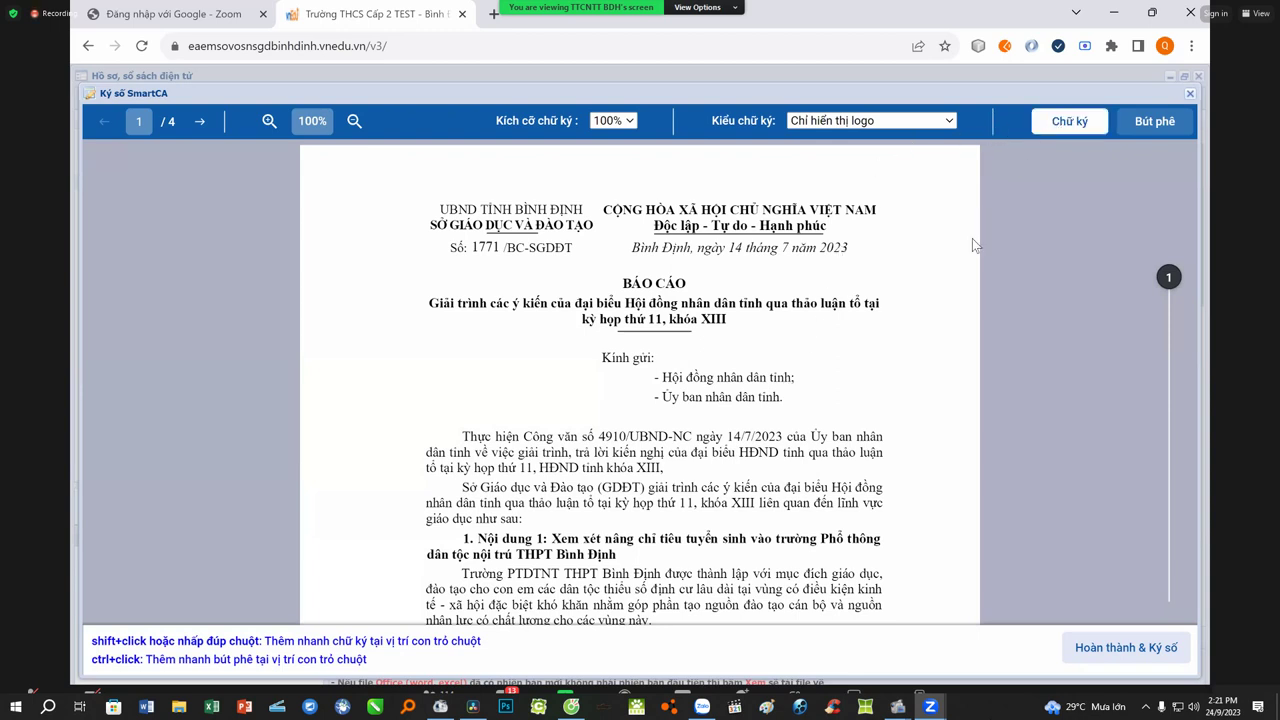
double_click(890, 392)
mouse_move(895, 262)
mouse_down()
mouse_move(905, 235)
mouse_move(910, 357)
mouse_move(945, 348)
mouse_up()
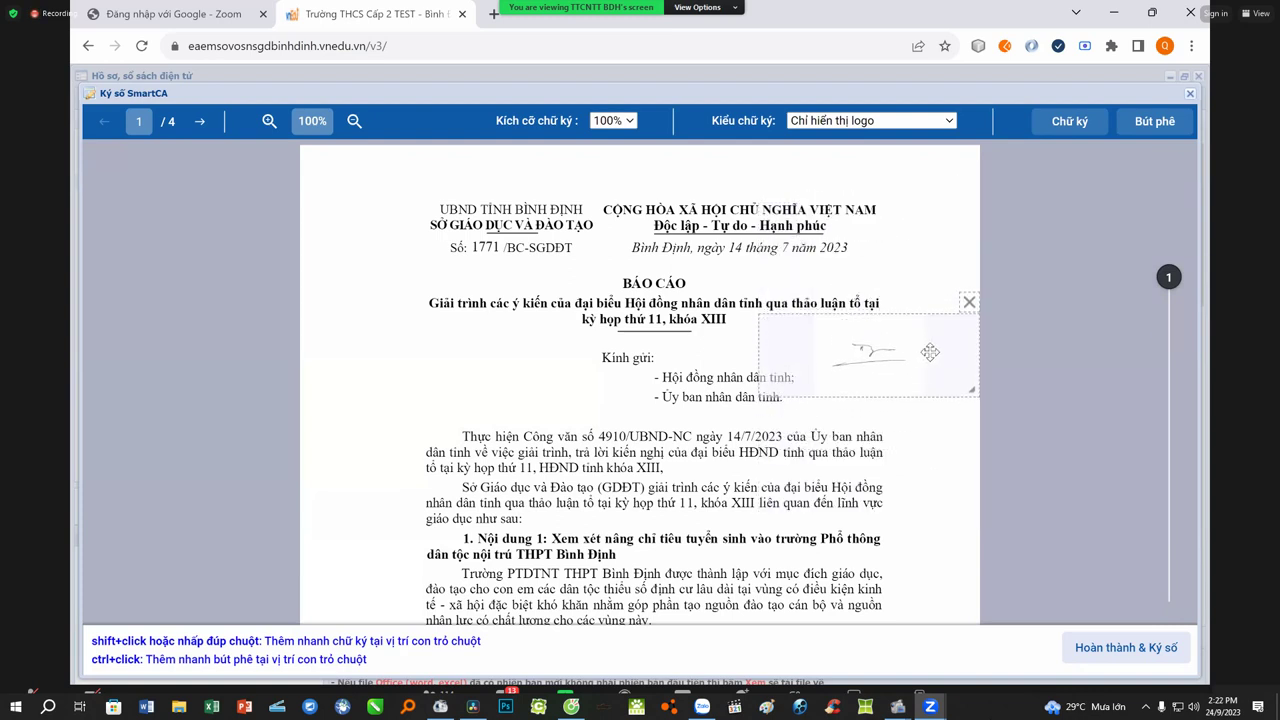
click(969, 302)
click(779, 325)
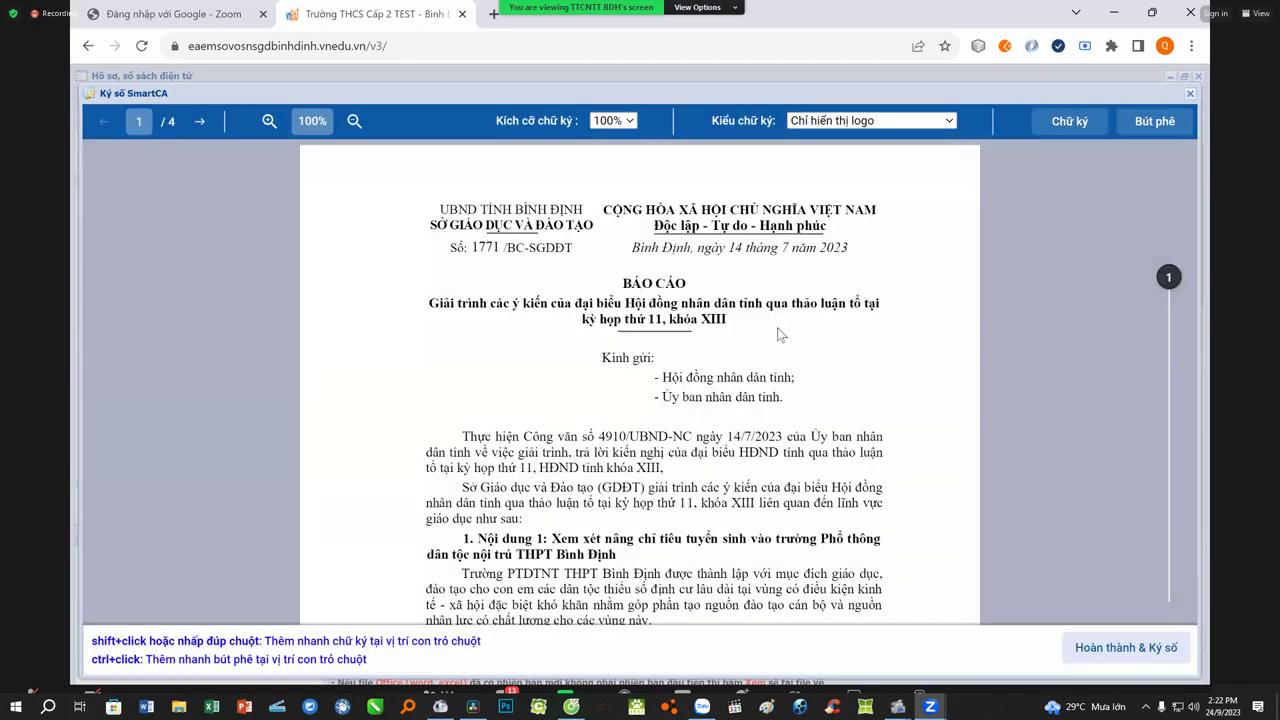
click(1055, 130)
mouse_move(605, 422)
mouse_down()
mouse_move(640, 400)
mouse_move(620, 318)
mouse_move(610, 405)
mouse_move(777, 342)
mouse_move(820, 346)
mouse_move(835, 243)
mouse_up()
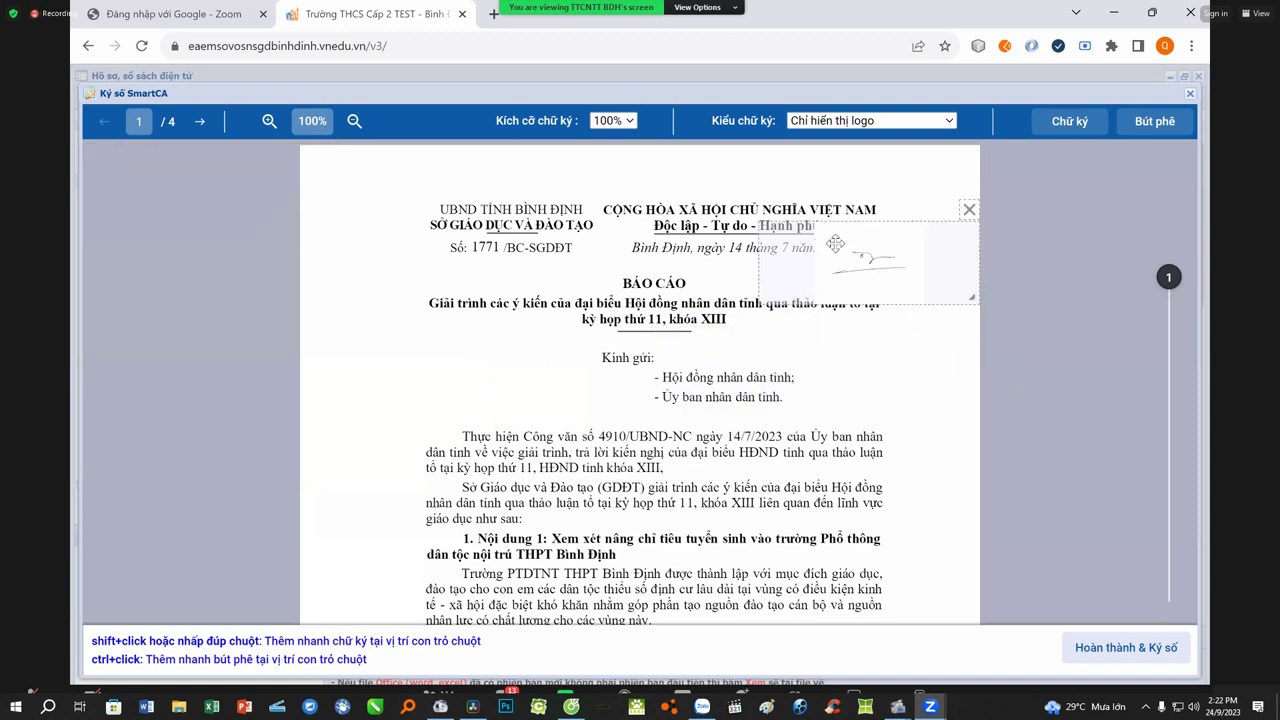
click(969, 209)
key(Return)
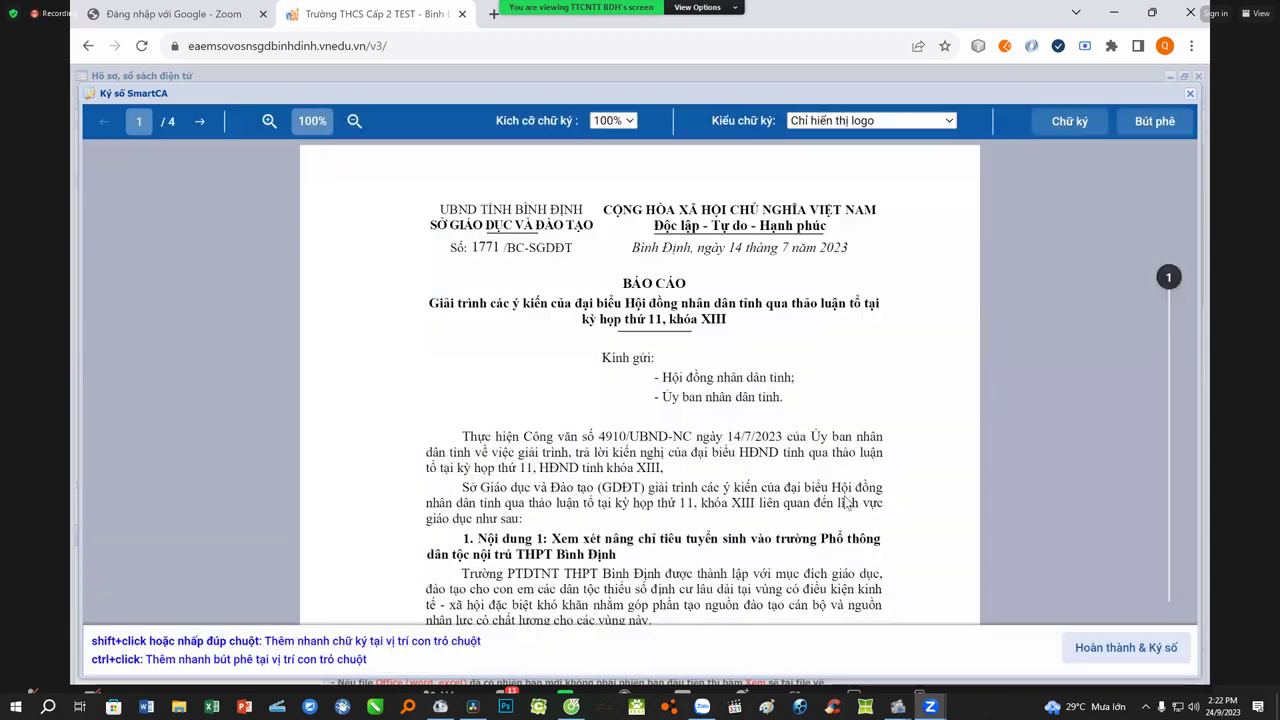
- Place the signature below the last paragraph of page 1 and narrow its box to fit the image
scroll(846, 505, down, 10)
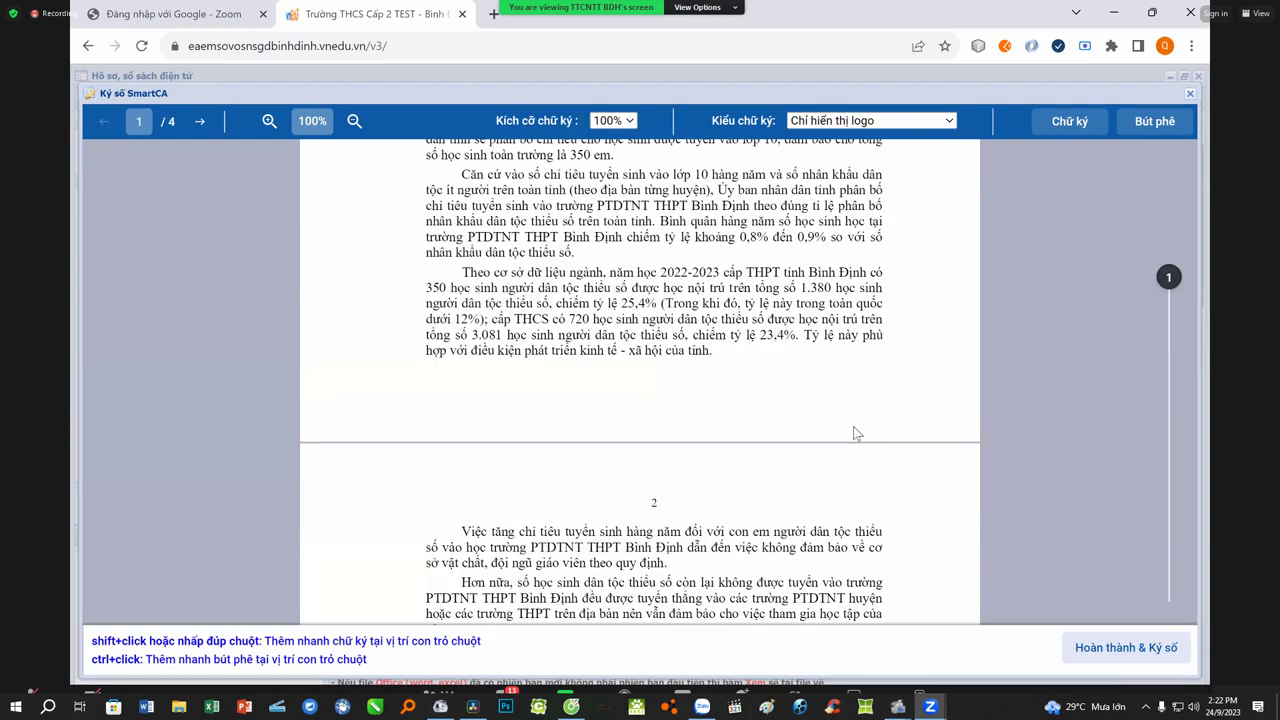
double_click(863, 417)
drag(863, 417, 861, 389)
mouse_move(962, 432)
mouse_down()
mouse_move(858, 436)
mouse_move(904, 404)
mouse_up()
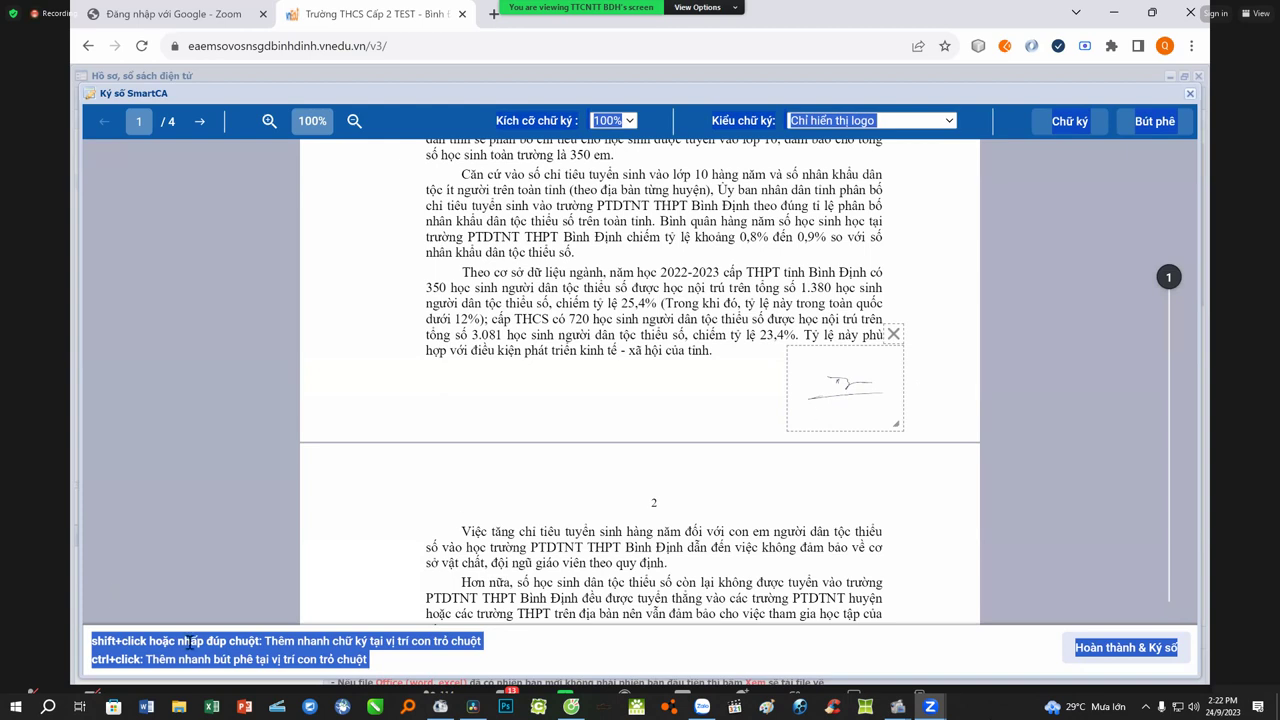
click(534, 639)
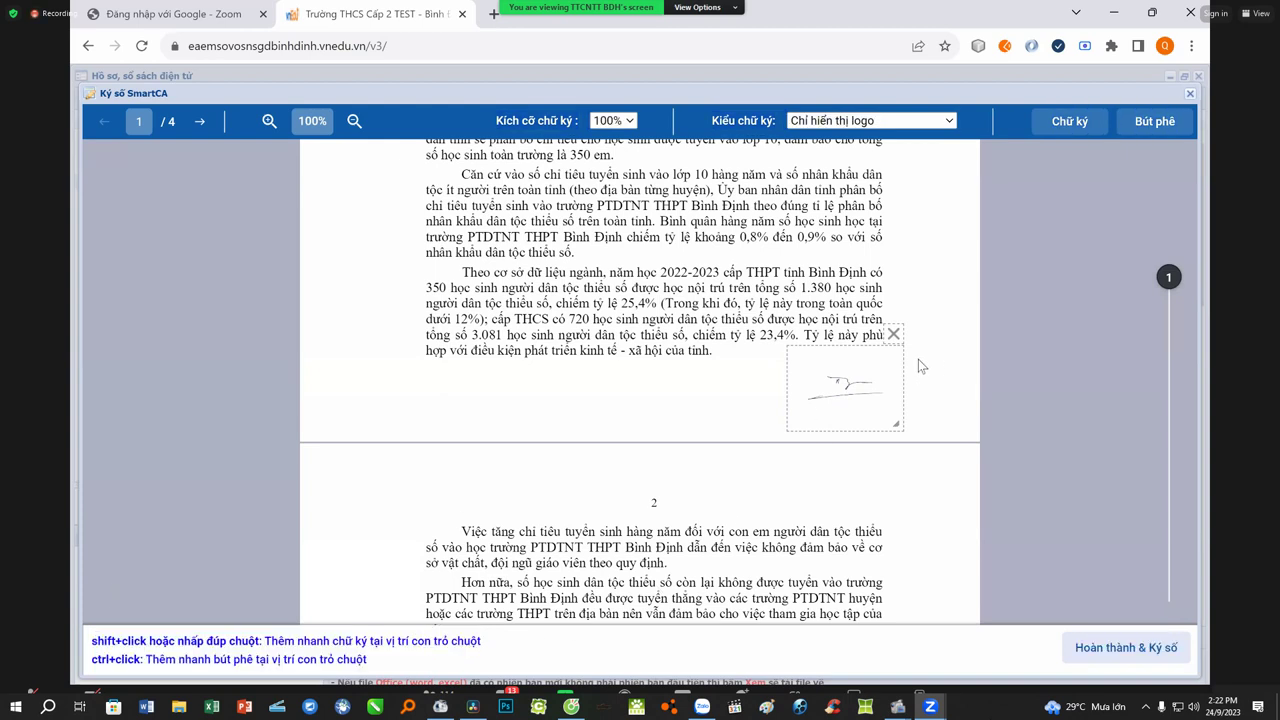
- Submit the SGD file for signing and declare it confirmed in the SmartCA app
click(1100, 652)
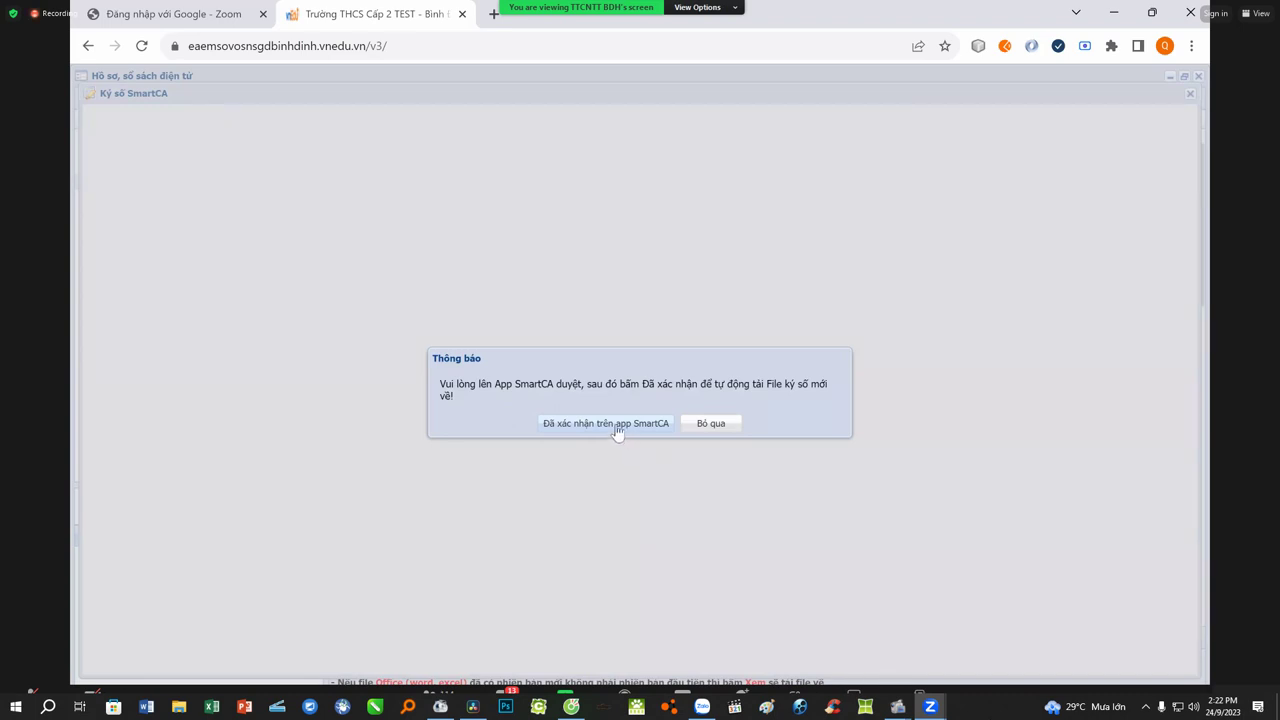
click(616, 425)
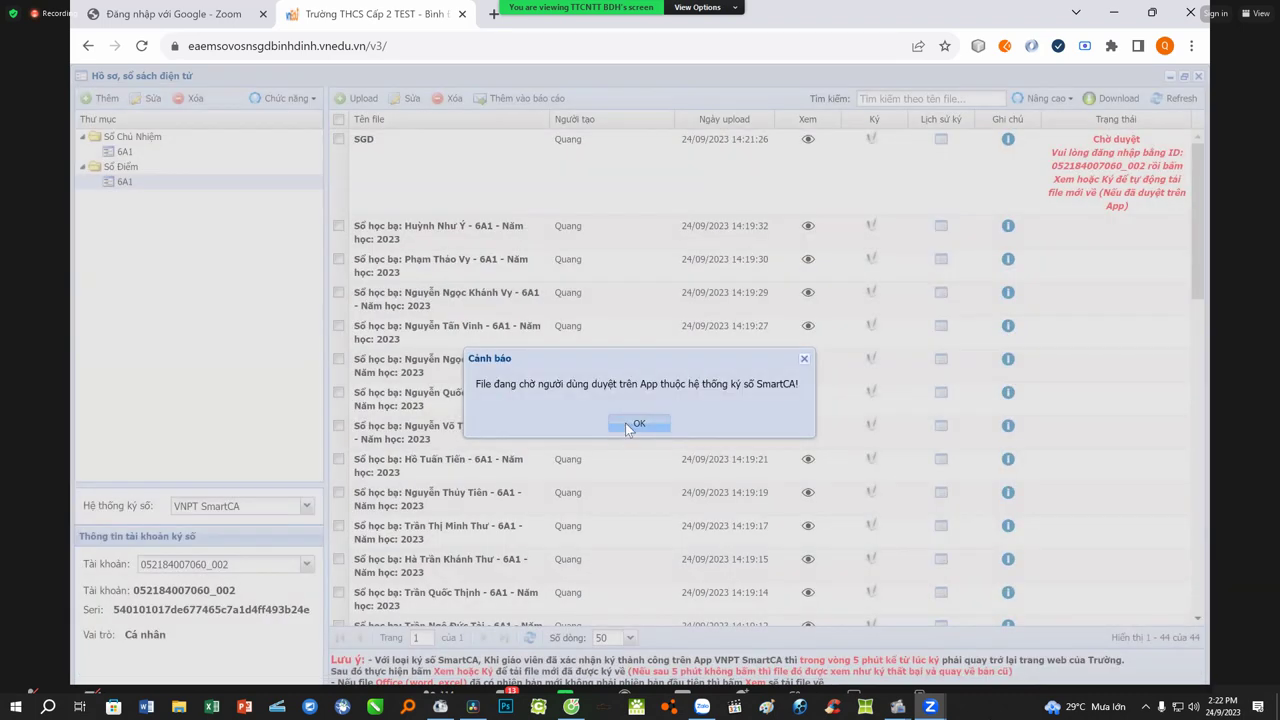
click(625, 424)
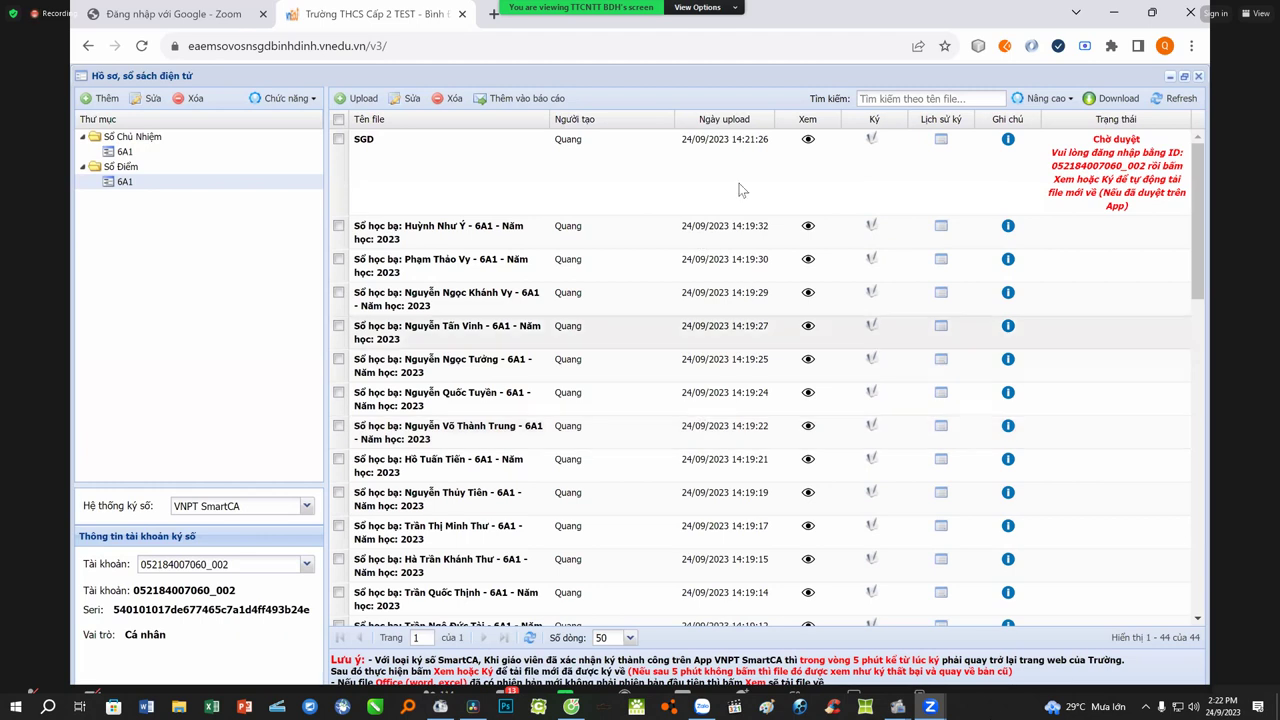
- Refresh the file list, then view the SGD file to retrieve its signed version and check the signature at the end of page 1
click(1176, 98)
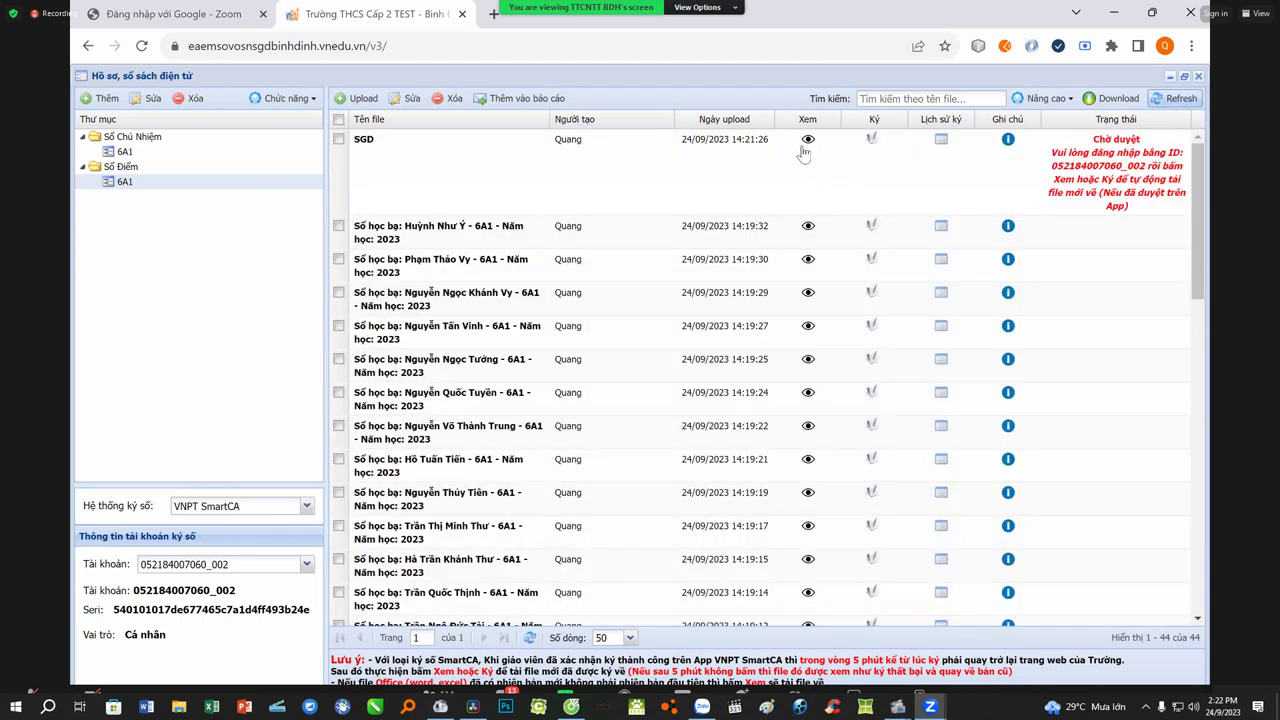
click(808, 140)
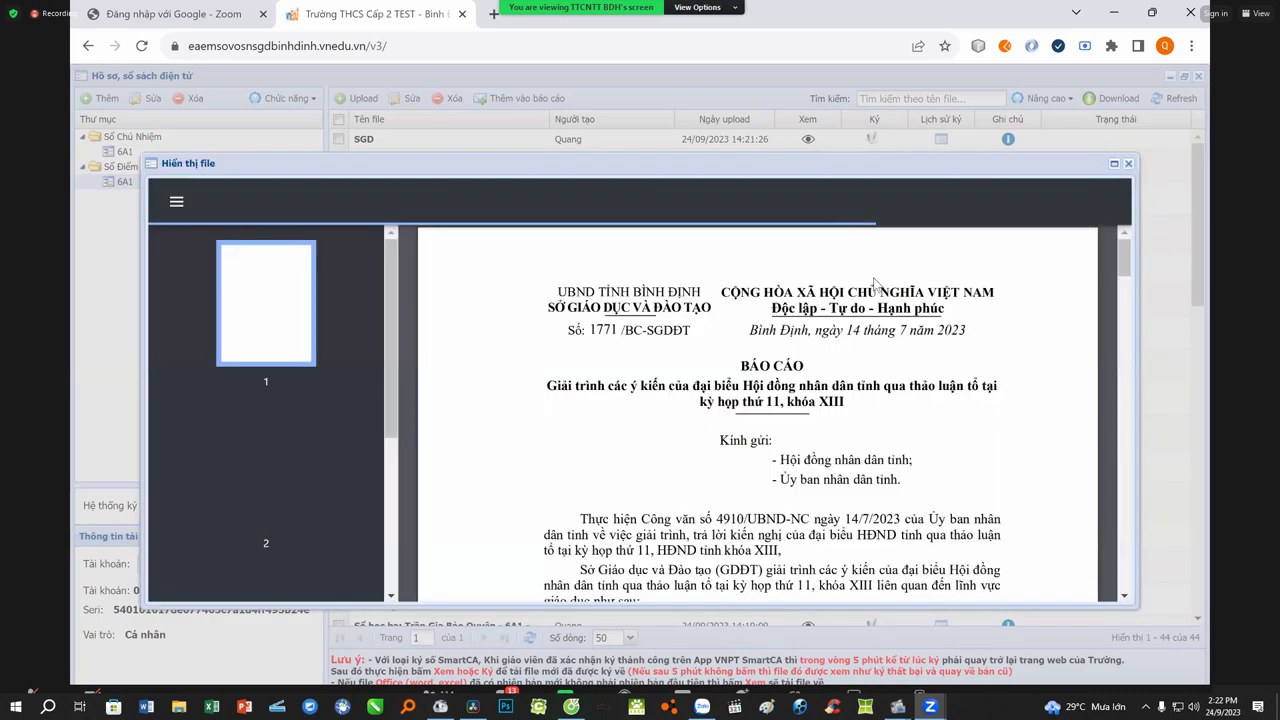
scroll(960, 420, down, 10)
scroll(1008, 486, up, 2)
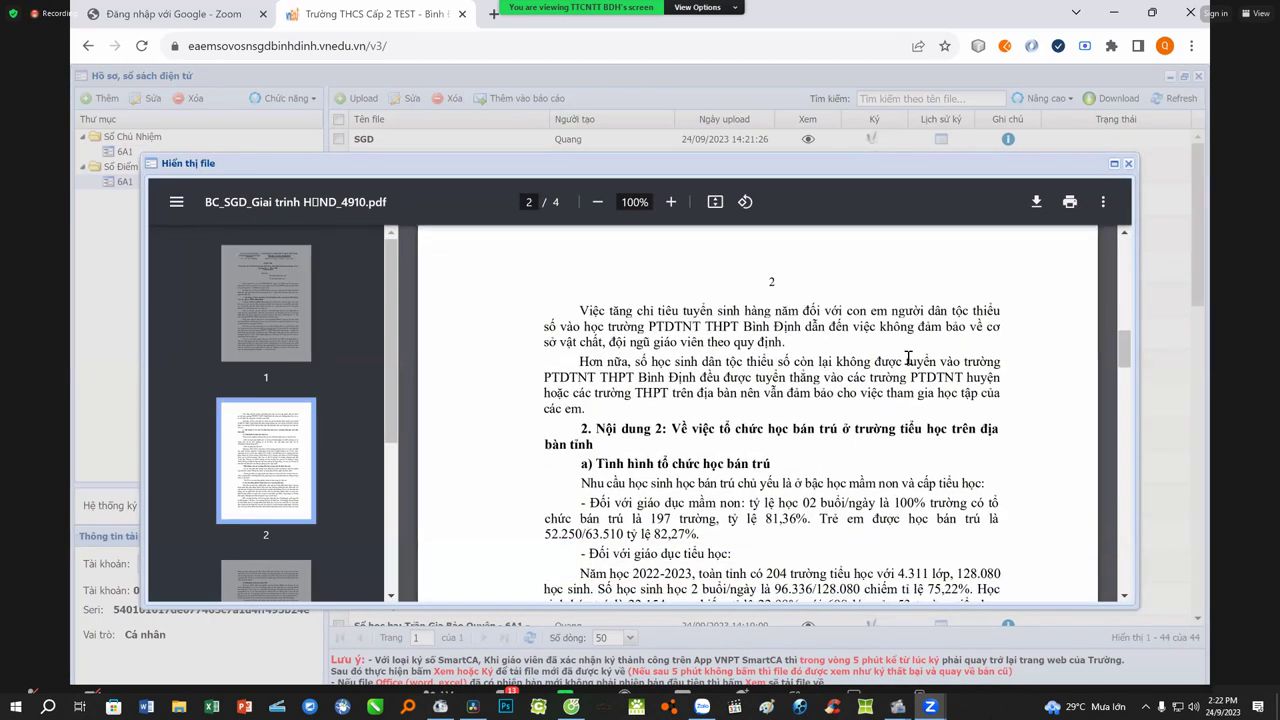
scroll(1008, 486, up, 2)
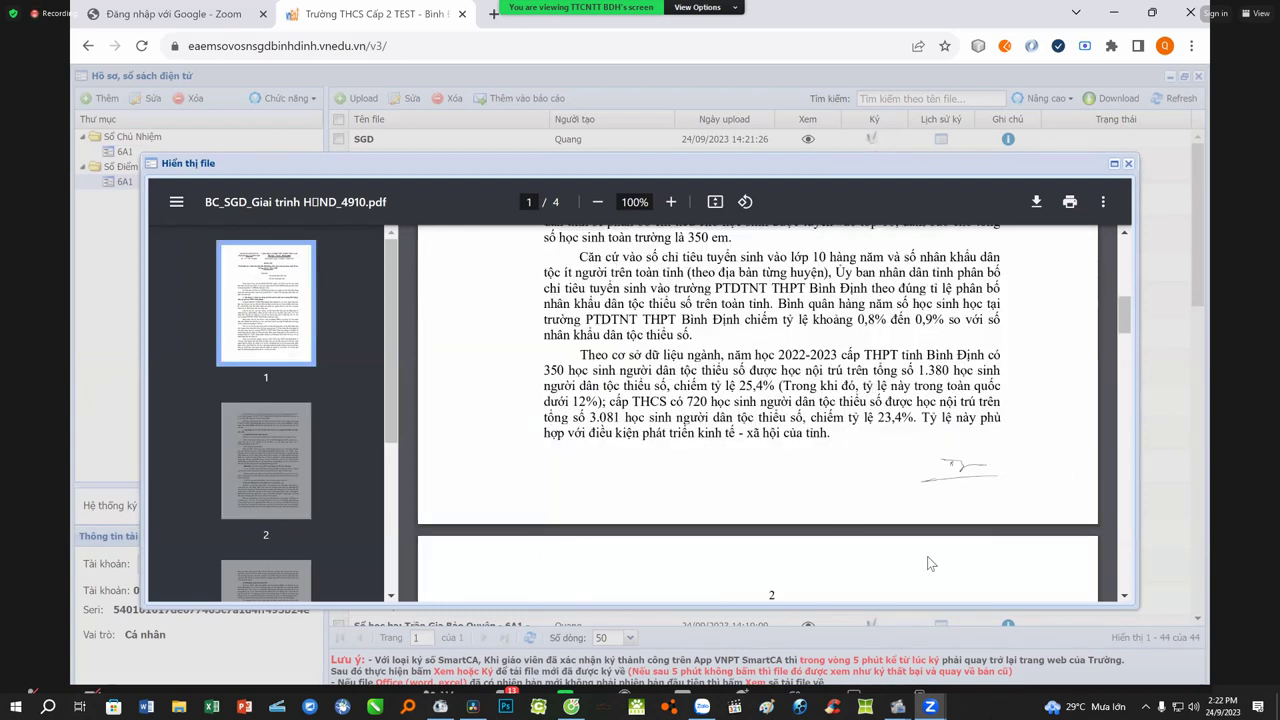
click(1129, 165)
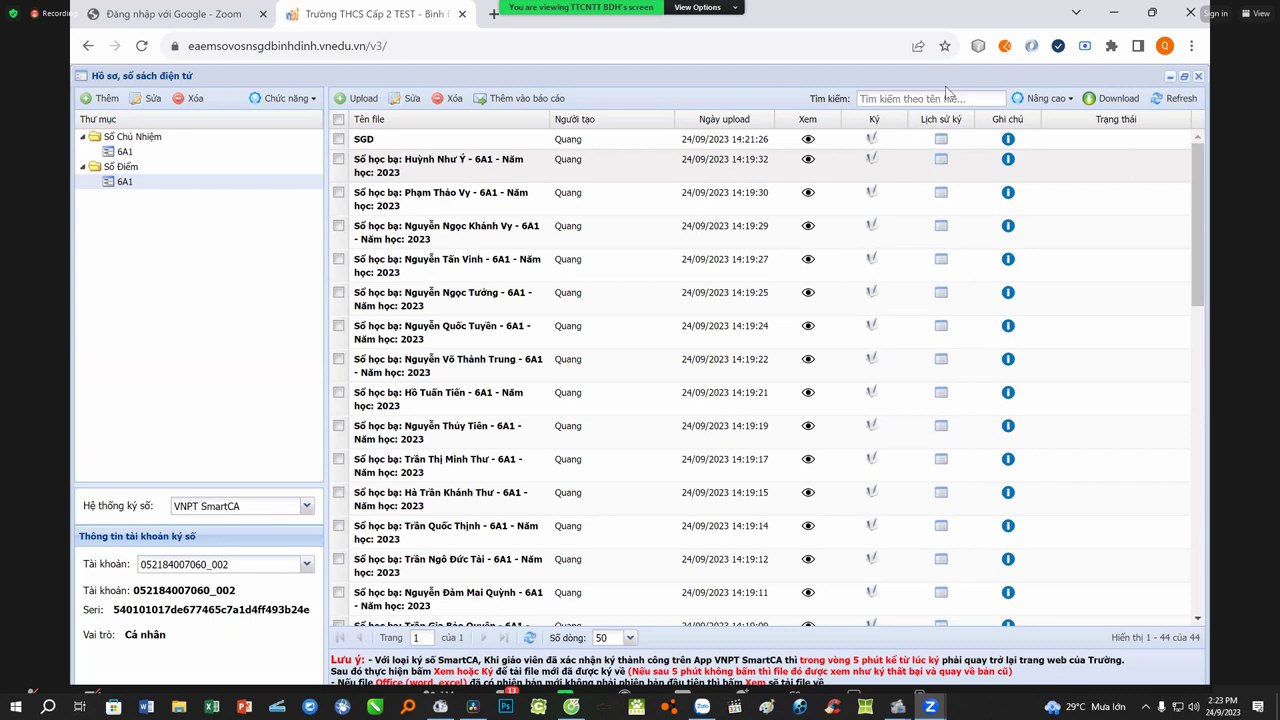
- Select the first seven student report cards below the SGD file in the 6A1 list
click(340, 163)
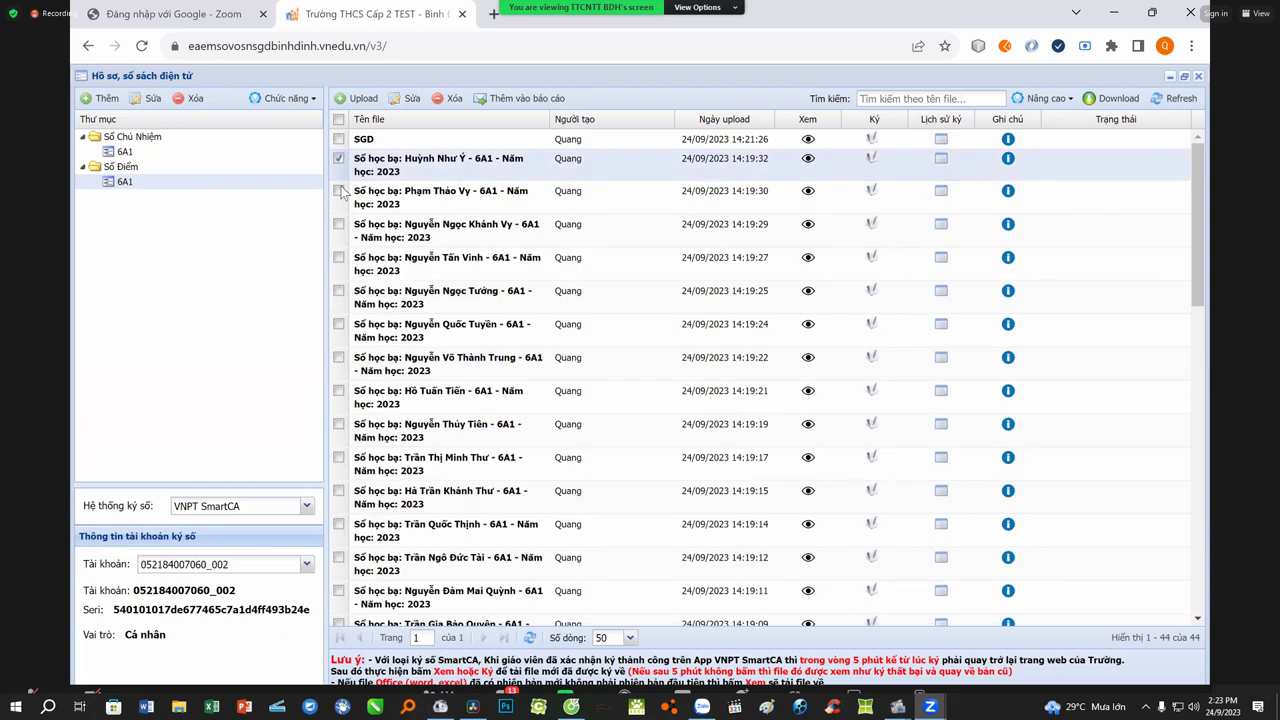
click(340, 190)
click(340, 224)
click(340, 256)
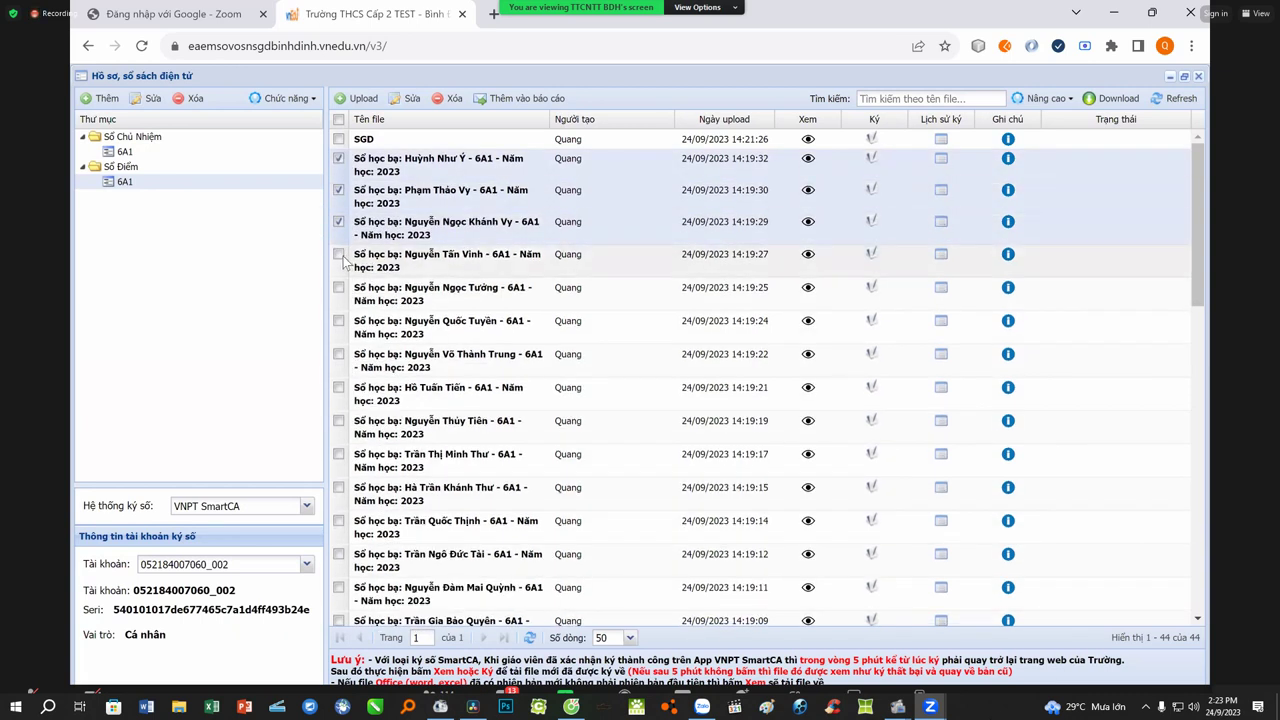
click(339, 287)
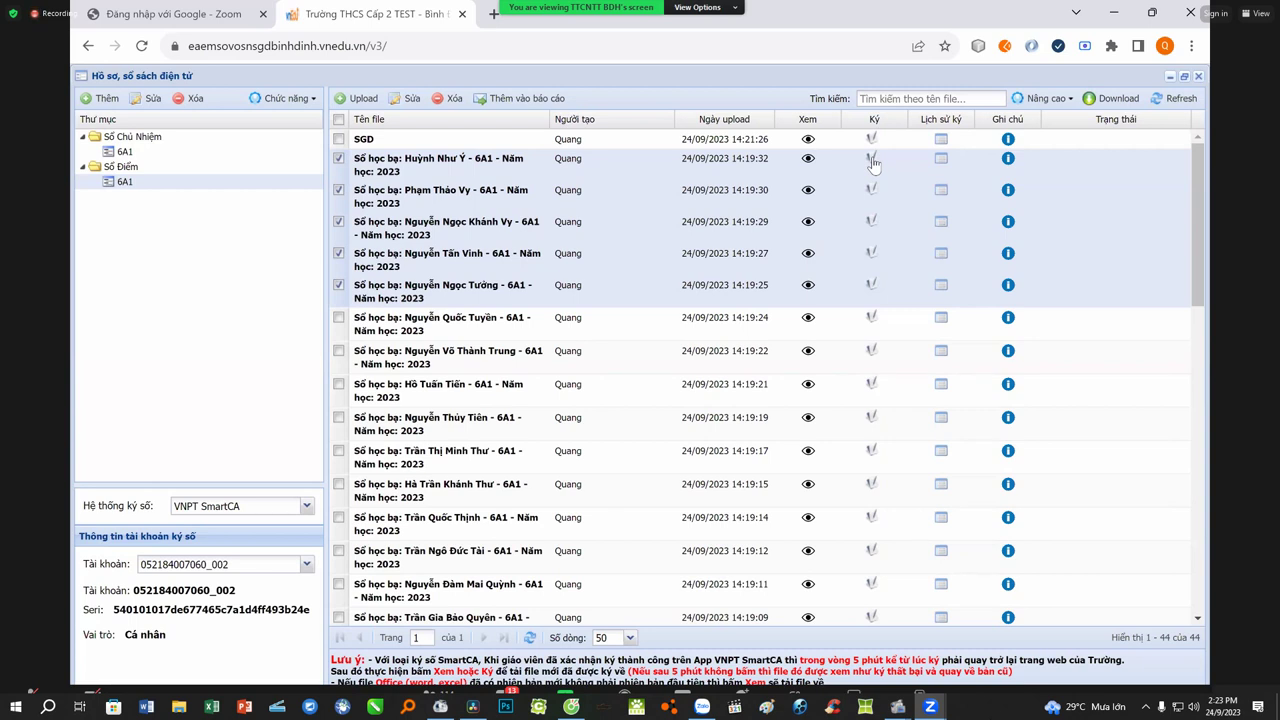
click(338, 317)
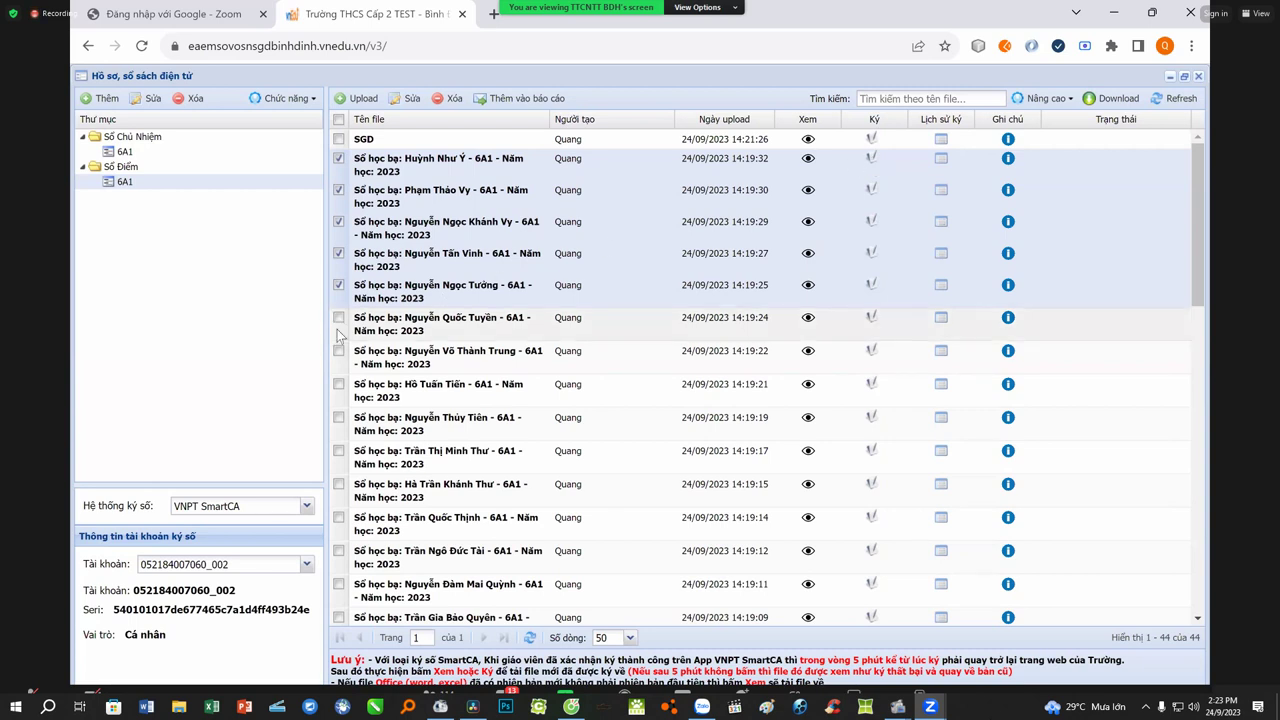
click(338, 350)
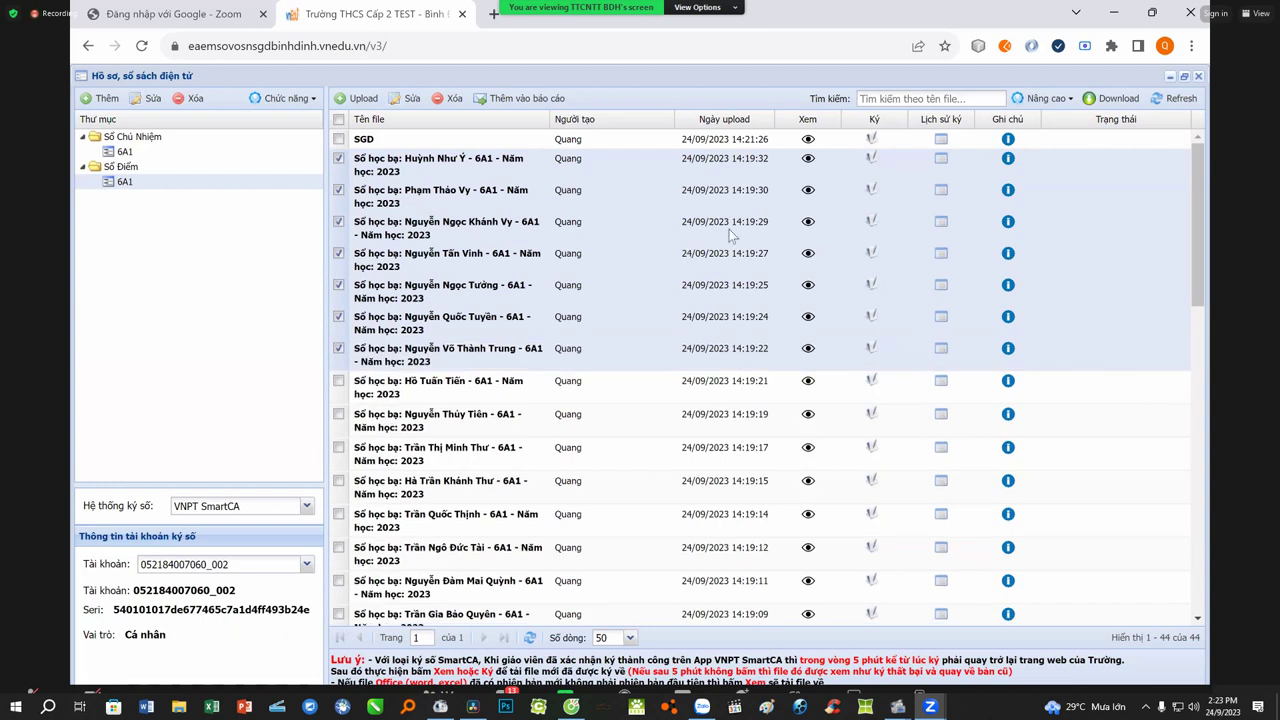
- Open the selected report cards for SmartCA signing and place a reduced signature in page 6's Toán học teacher-comment cell
click(871, 158)
click(630, 426)
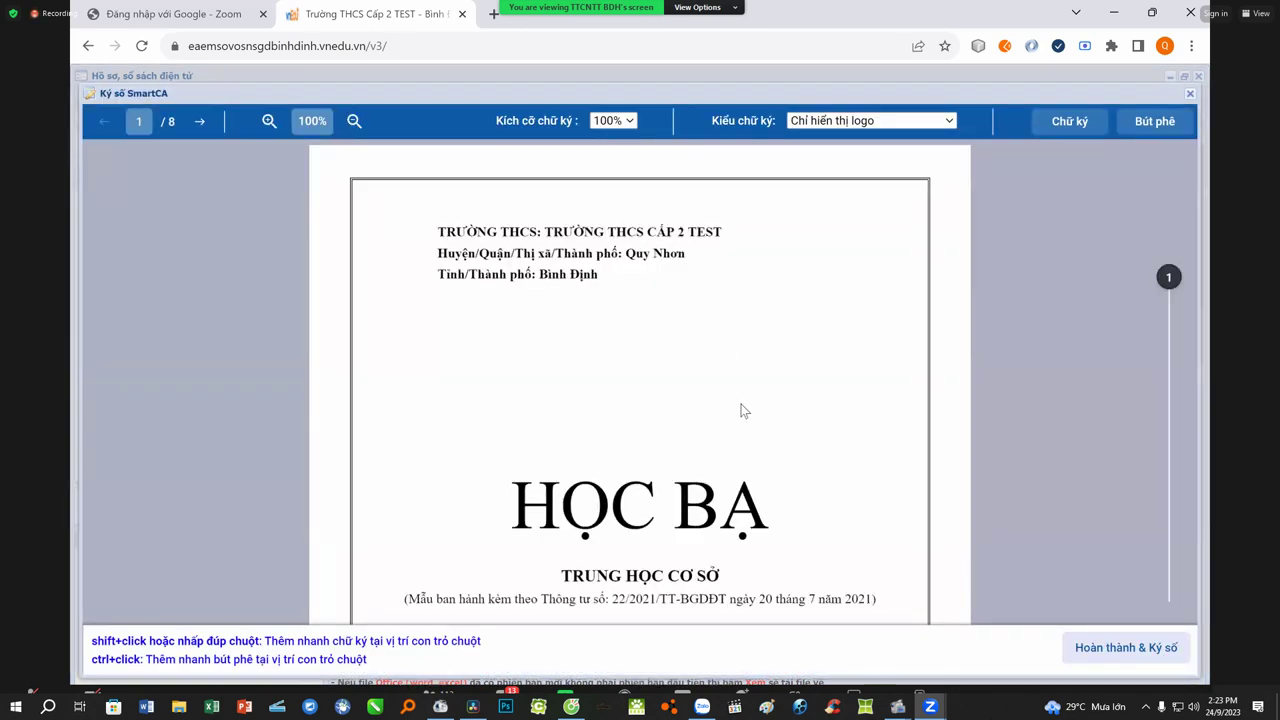
scroll(742, 410, down, 5)
scroll(743, 410, down, 15)
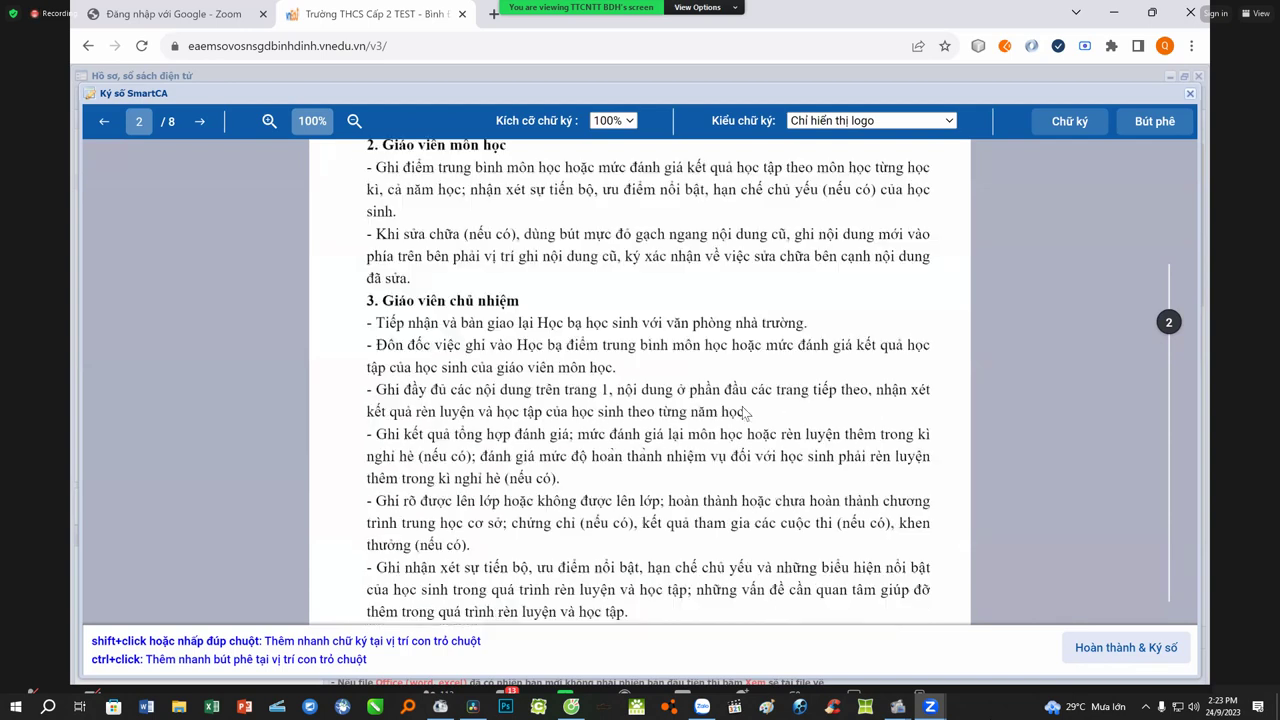
scroll(742, 407, down, 15)
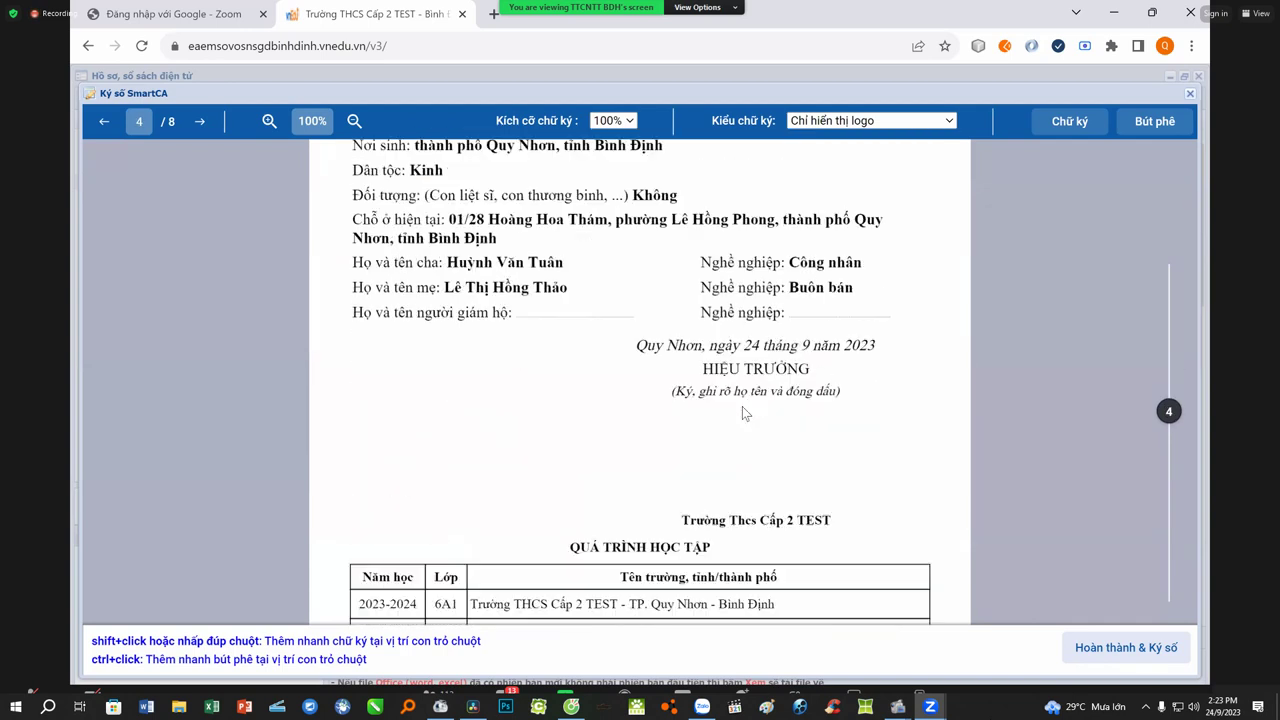
scroll(742, 410, down, 15)
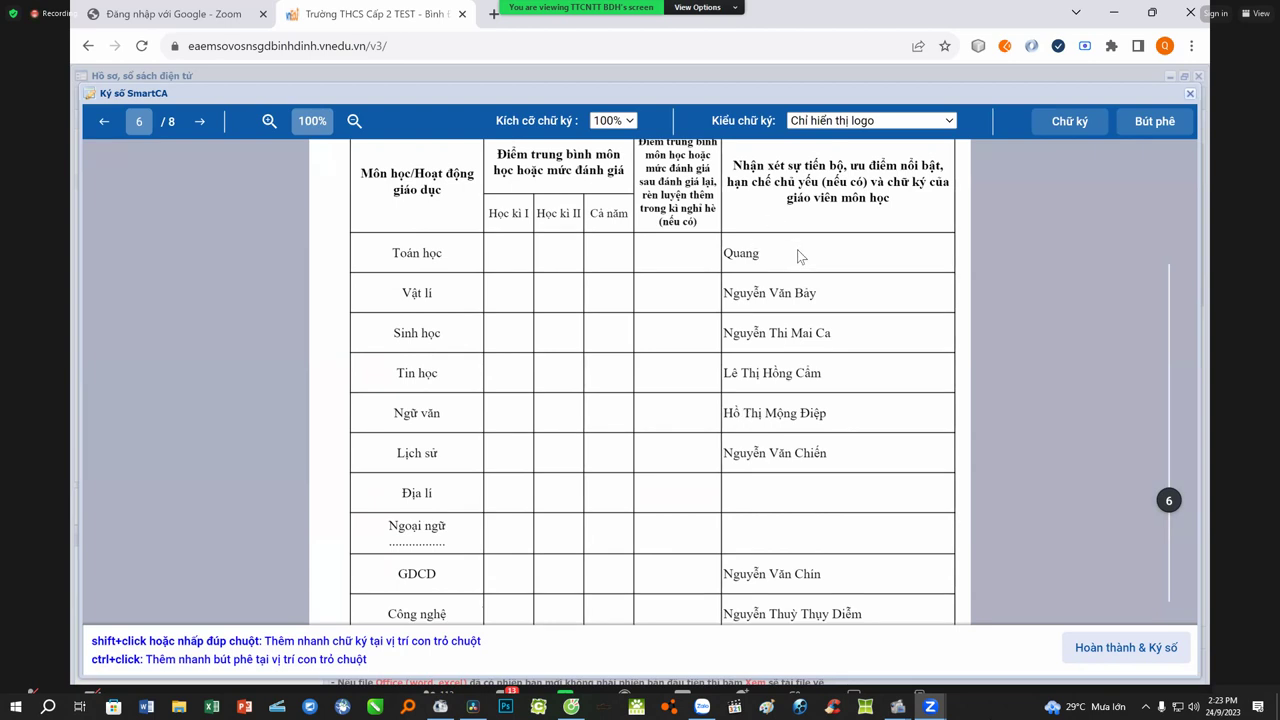
double_click(921, 257)
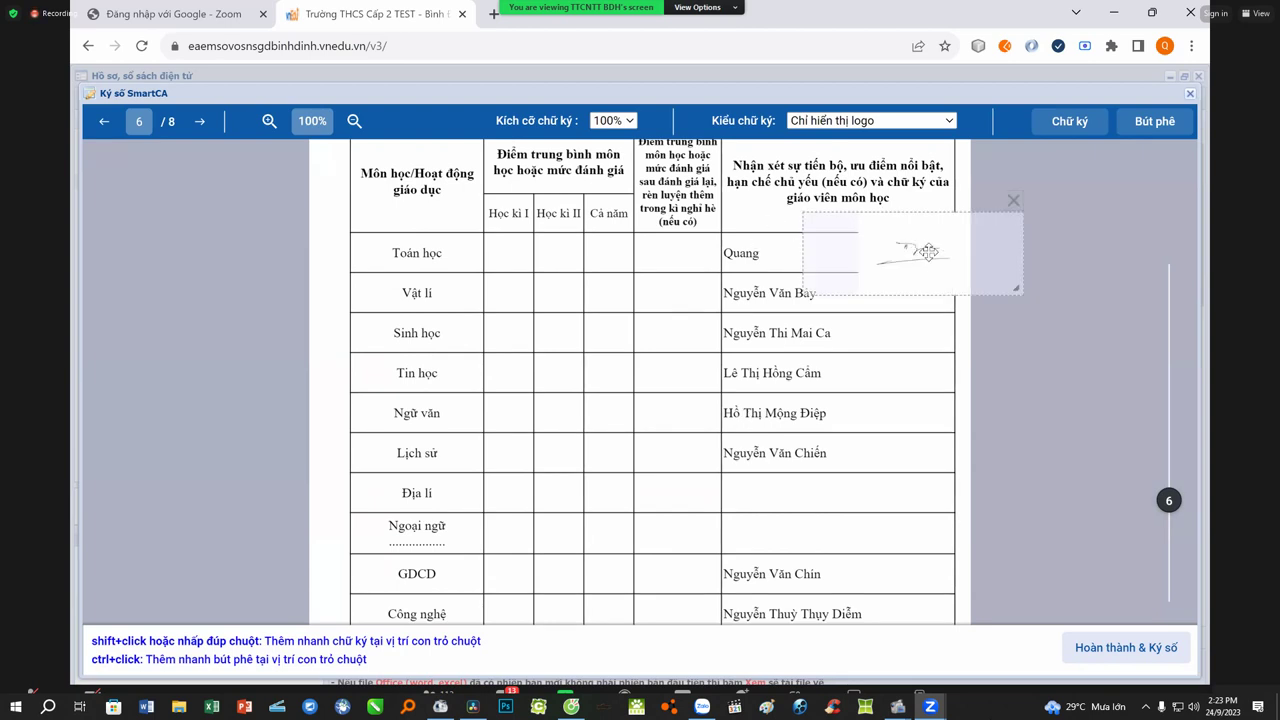
mouse_move(1020, 291)
mouse_down()
mouse_move(927, 289)
mouse_move(910, 261)
mouse_move(870, 241)
mouse_move(908, 262)
mouse_move(879, 261)
mouse_up()
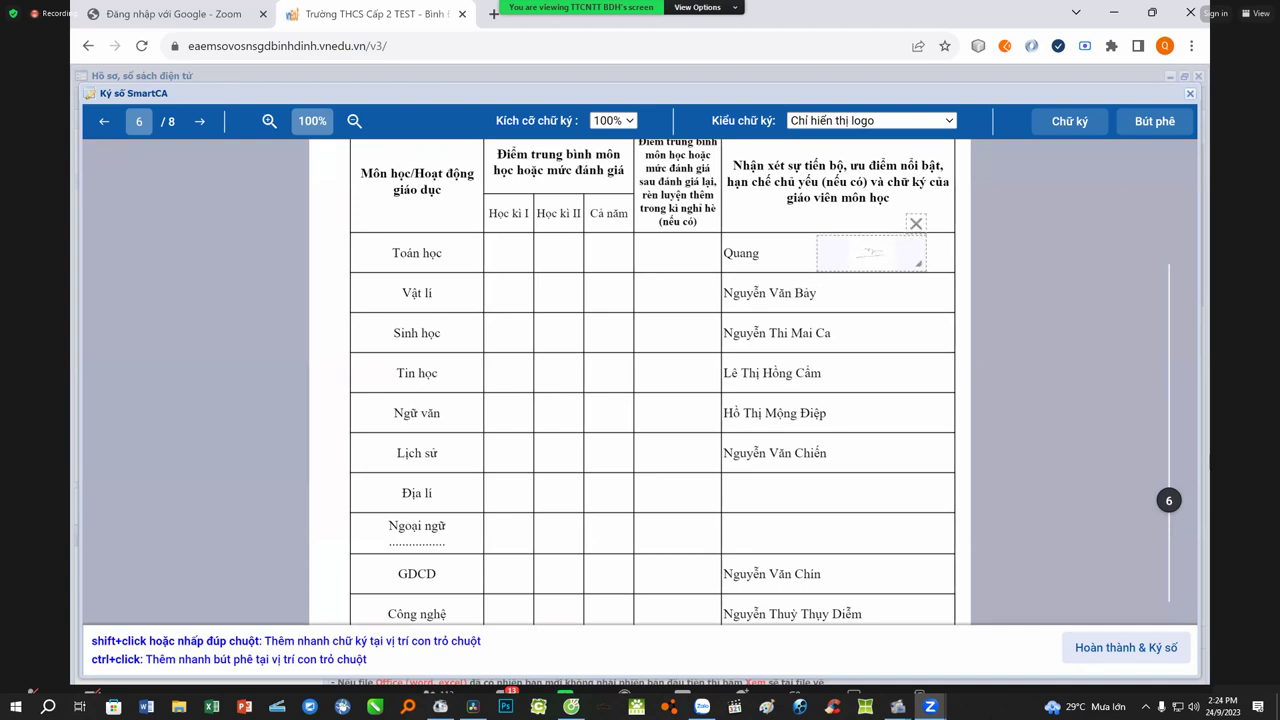
- Submit the seven report cards for signing, declare them confirmed in the SmartCA app, and review their statuses in the list
click(1130, 652)
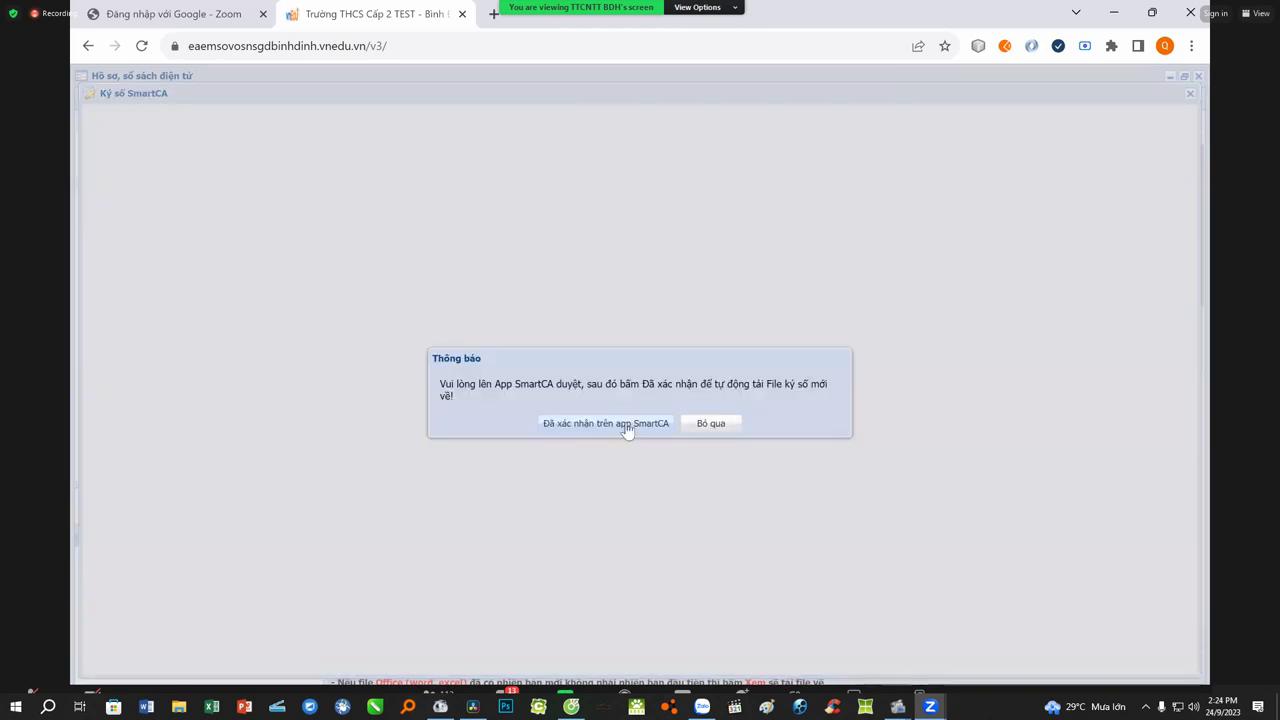
click(627, 424)
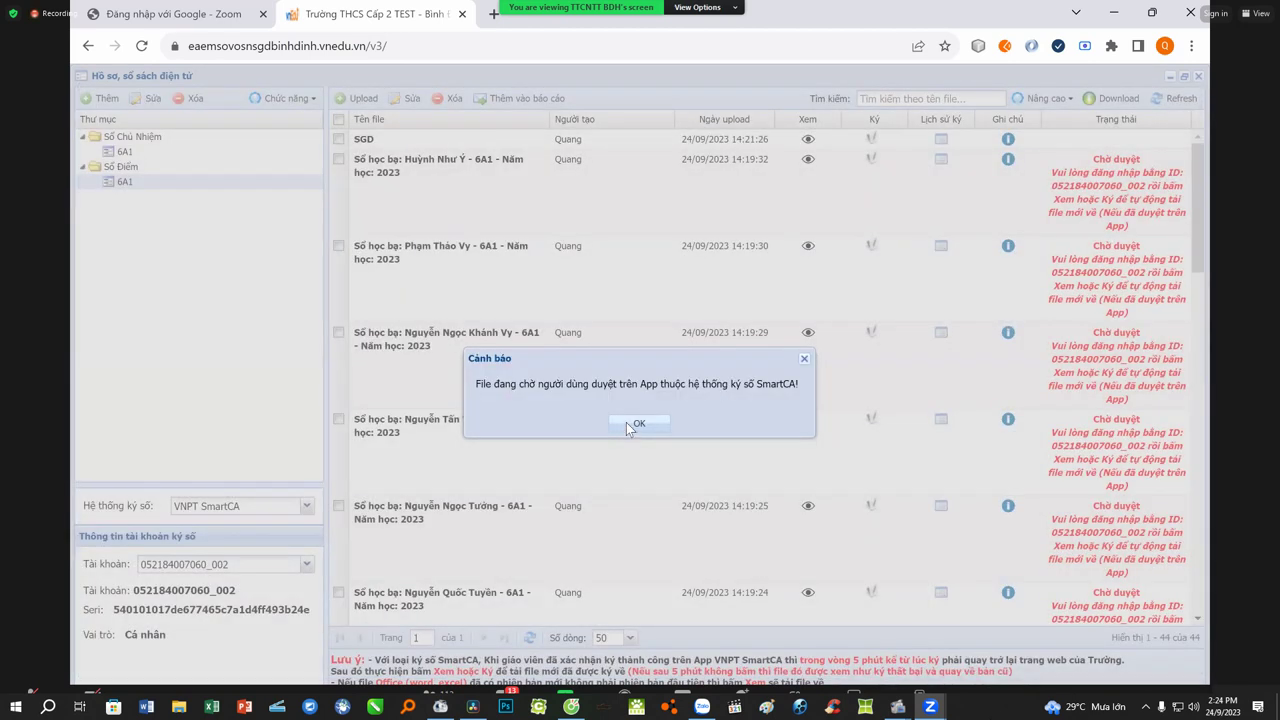
click(630, 426)
scroll(905, 420, down, 3)
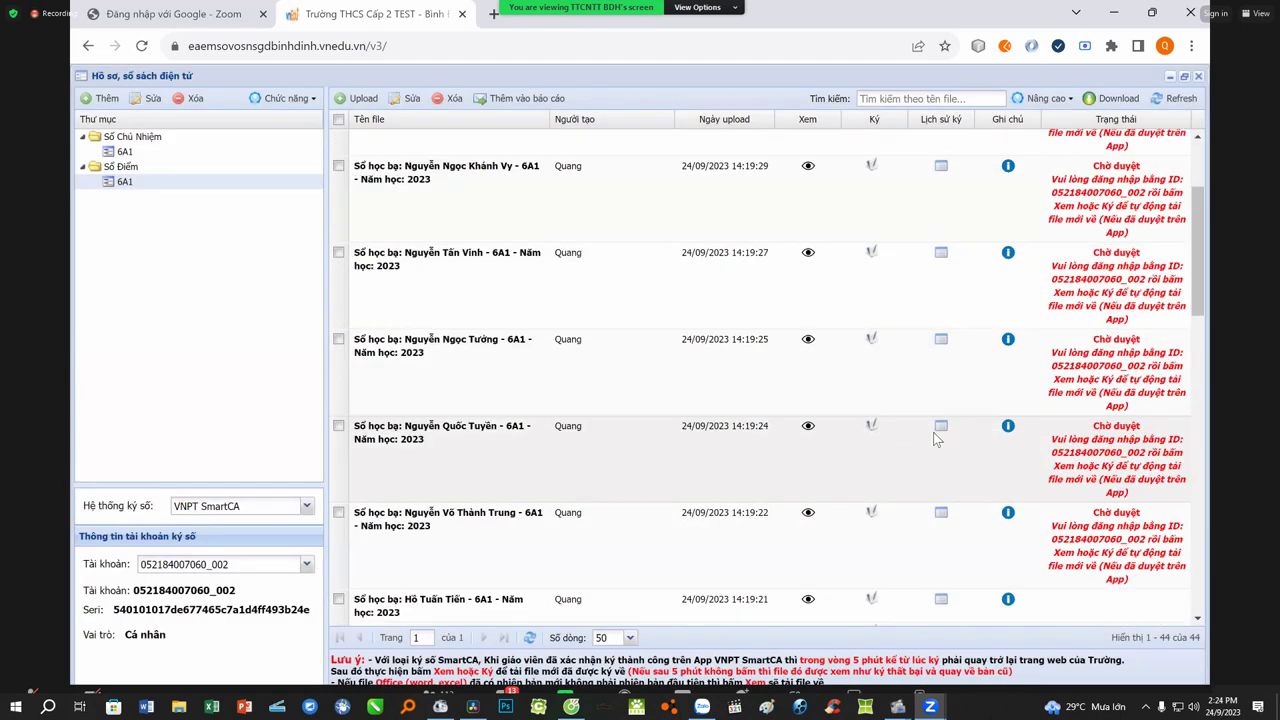
scroll(1000, 555, down, 3)
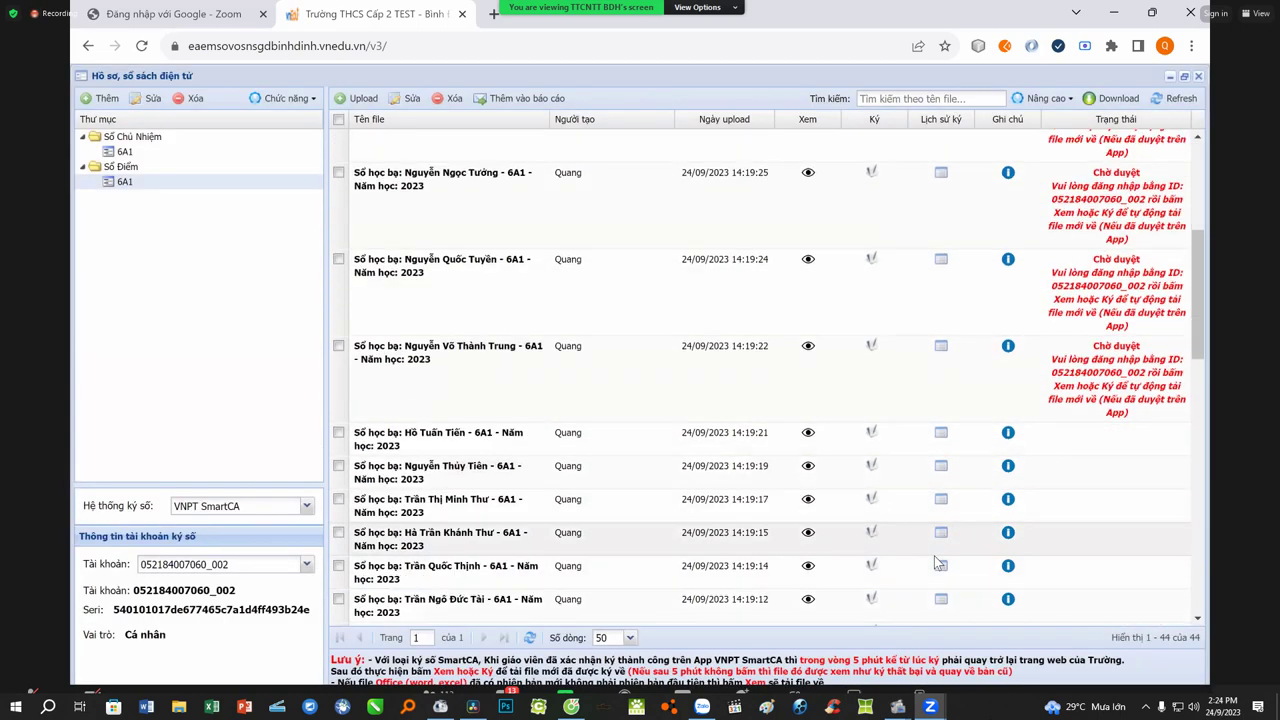
scroll(940, 563, down, 4)
scroll(1012, 310, up, 10)
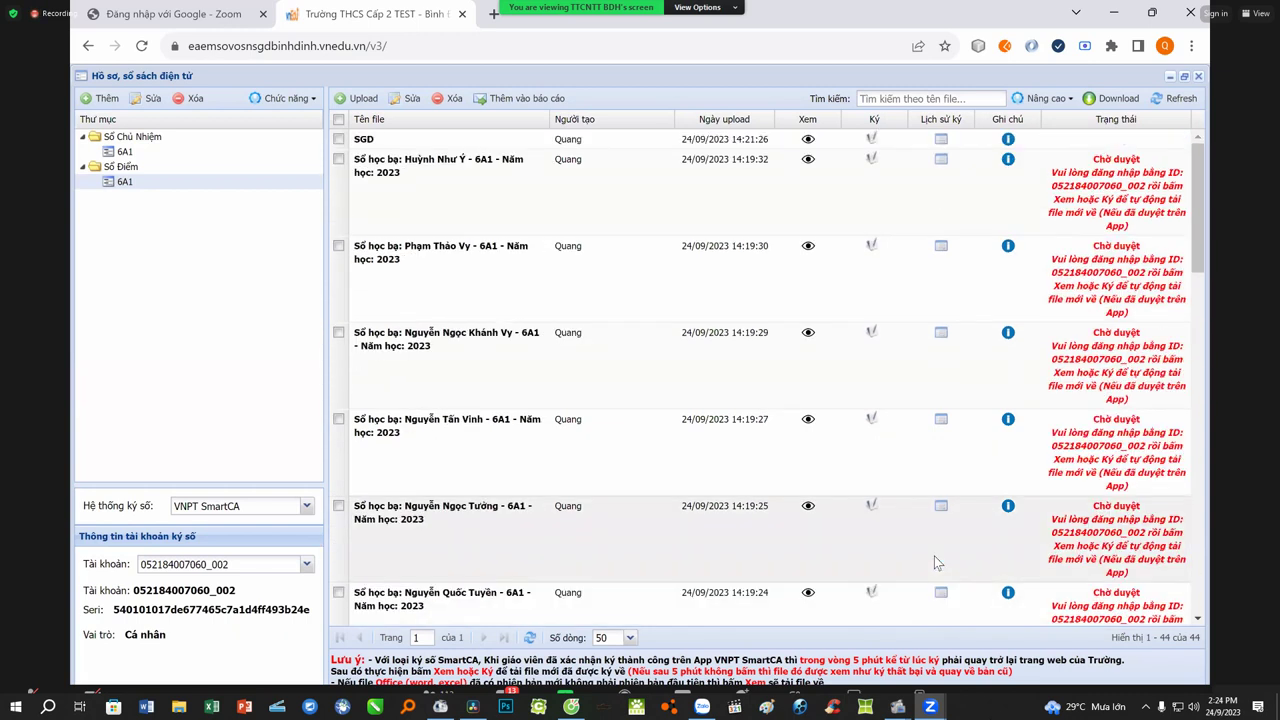
- Refresh the file list, then view the first report card below SGD to retrieve its signed version and check page 6's Toán học signature
click(1175, 98)
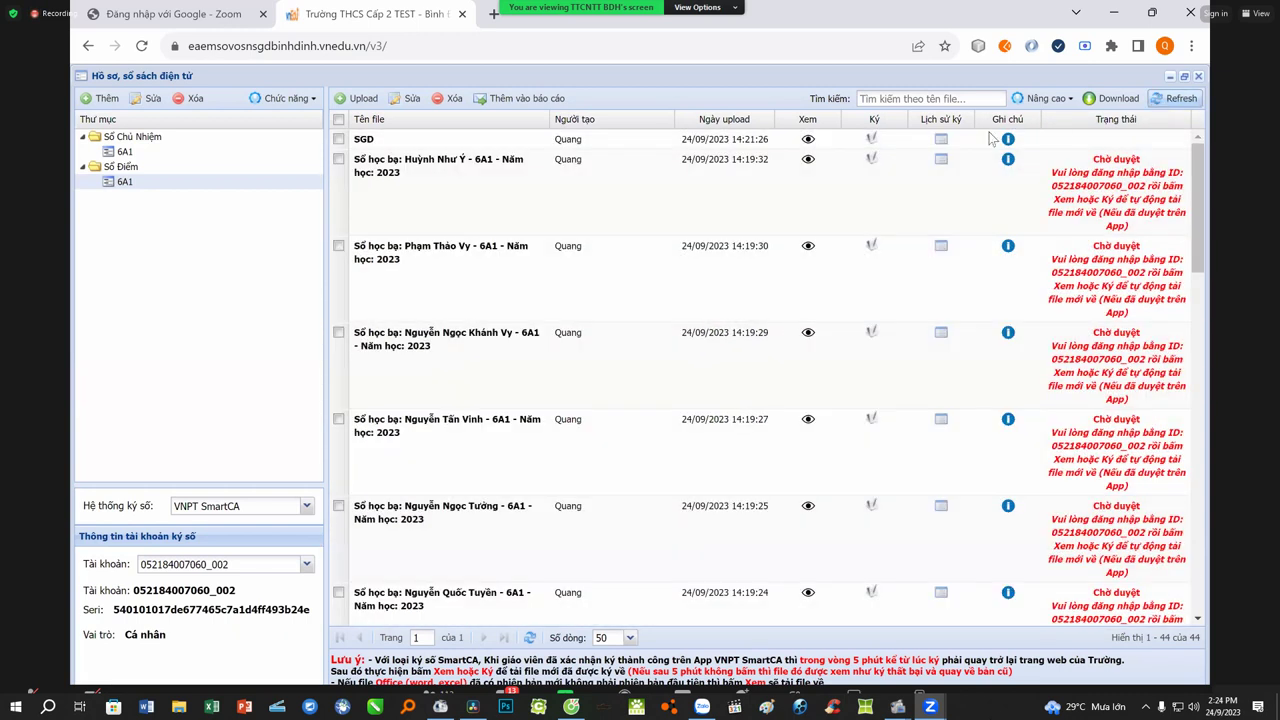
click(808, 159)
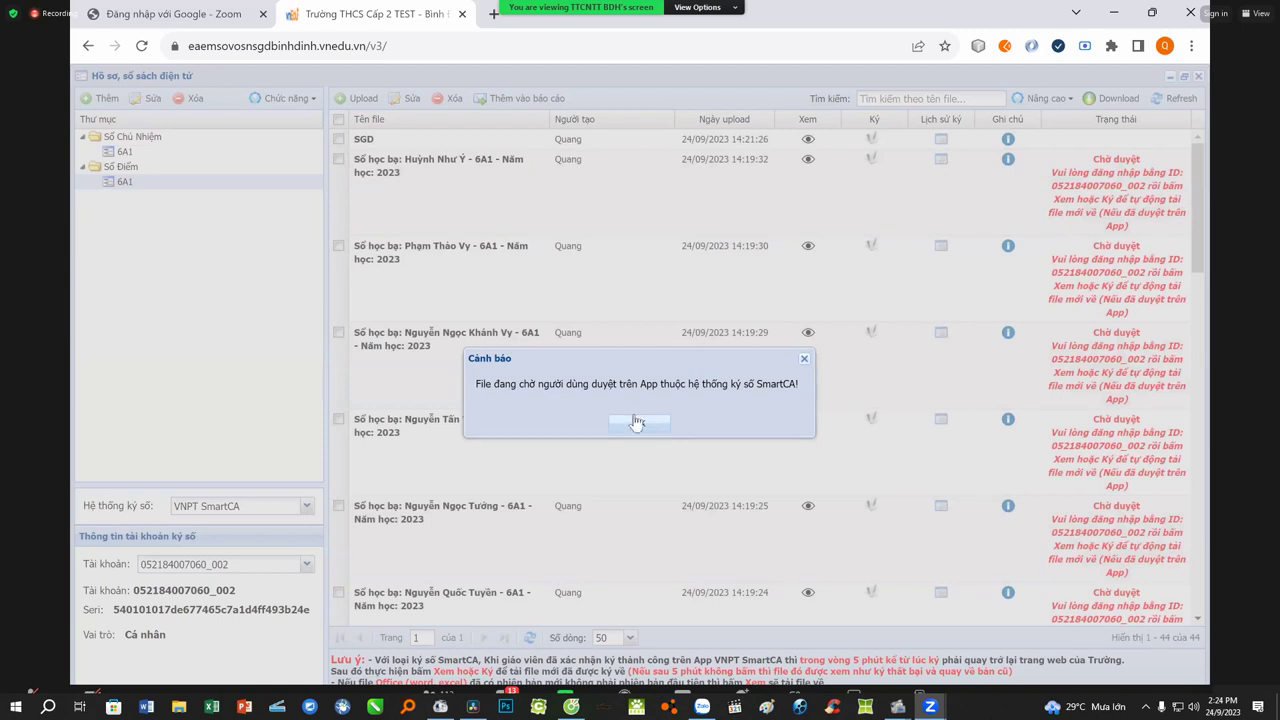
click(641, 426)
click(808, 159)
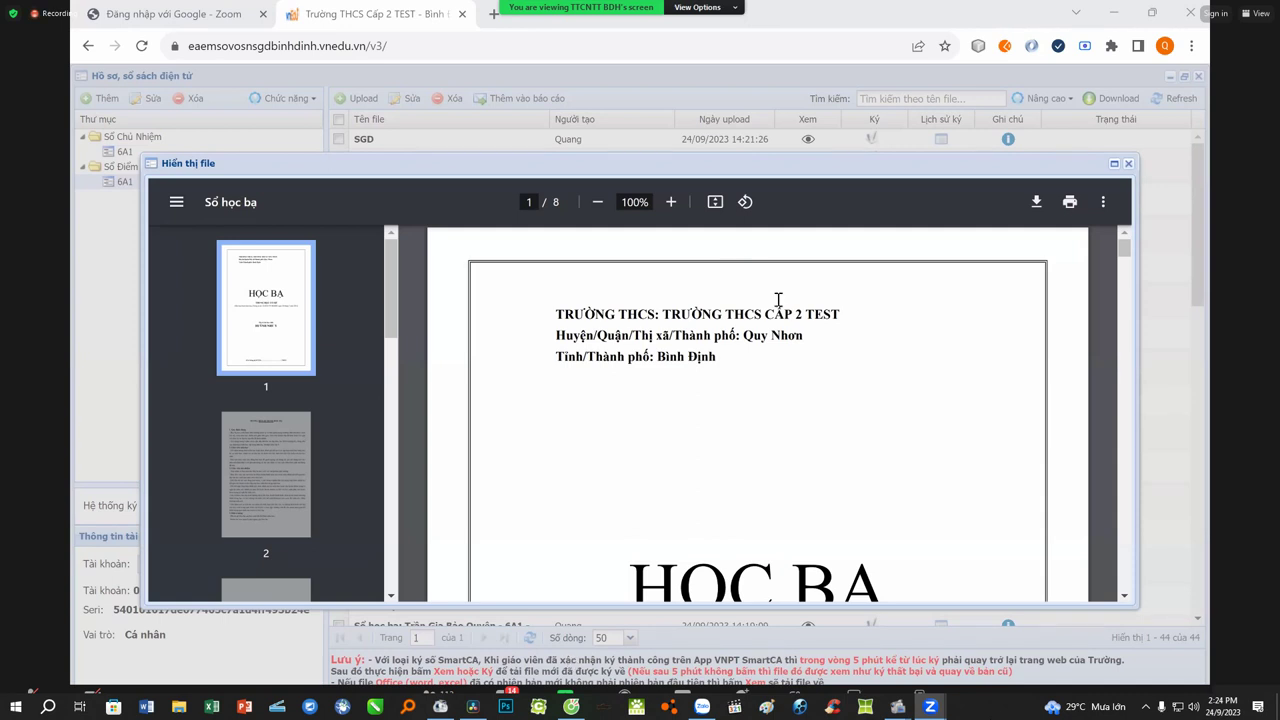
scroll(867, 512, down, 7)
scroll(869, 516, down, 15)
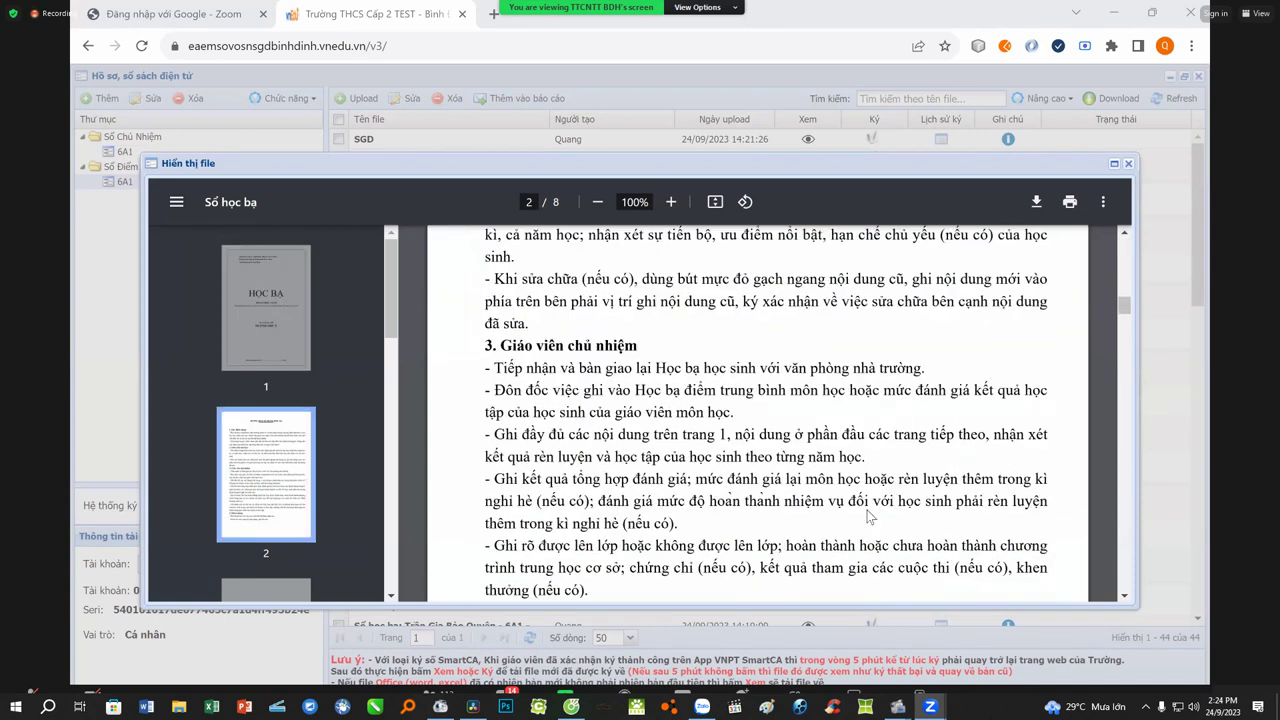
scroll(867, 516, down, 15)
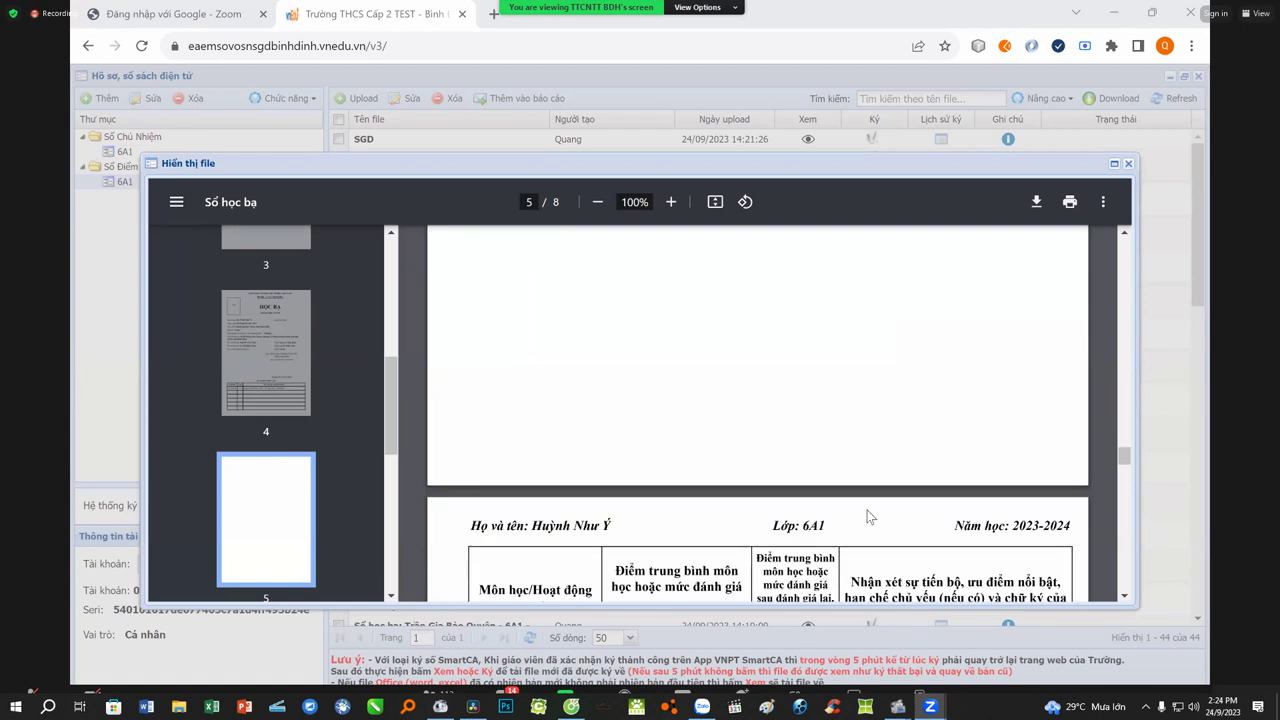
scroll(867, 516, up, 3)
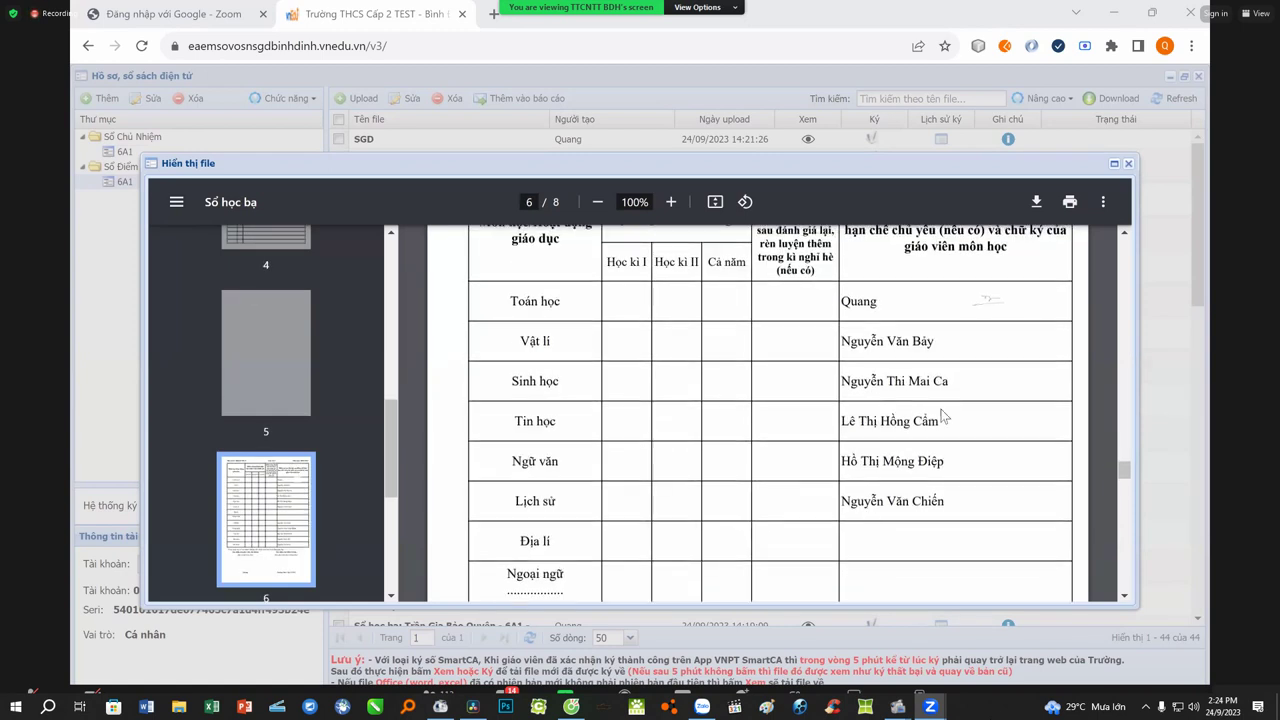
click(1128, 164)
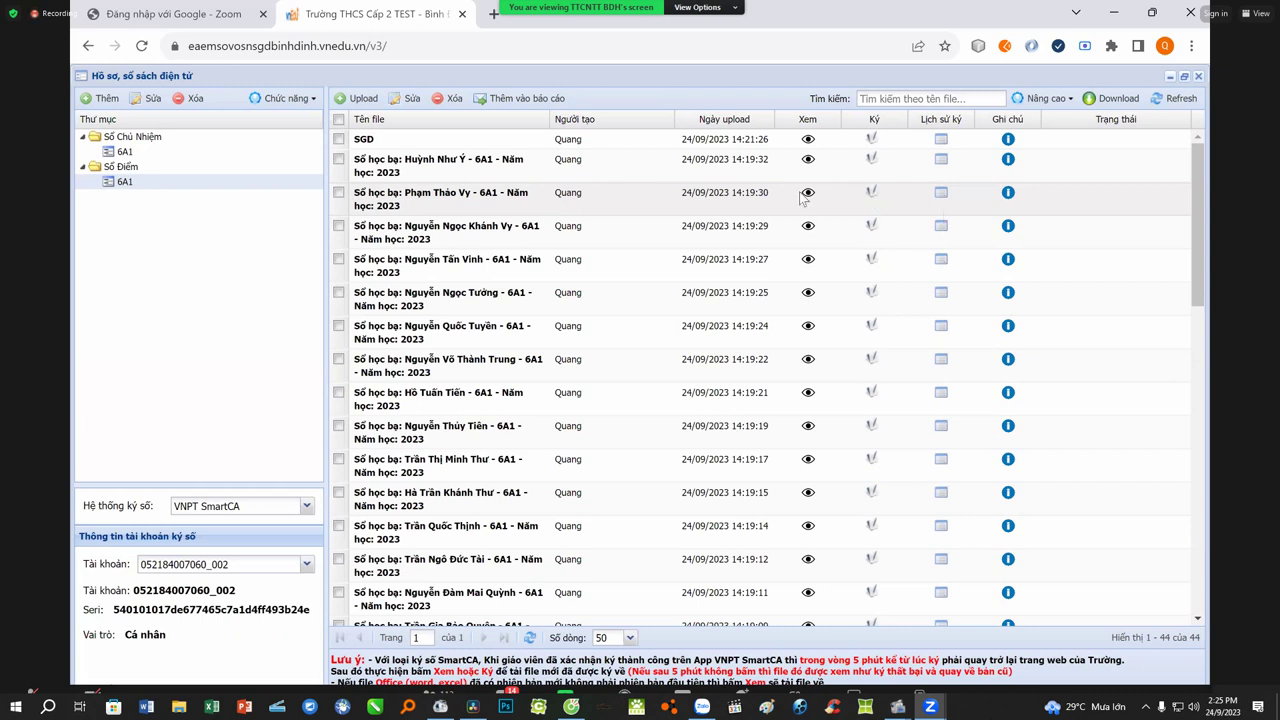
- View the second report card below SGD and check the signature in page 6's Toán học row
click(807, 195)
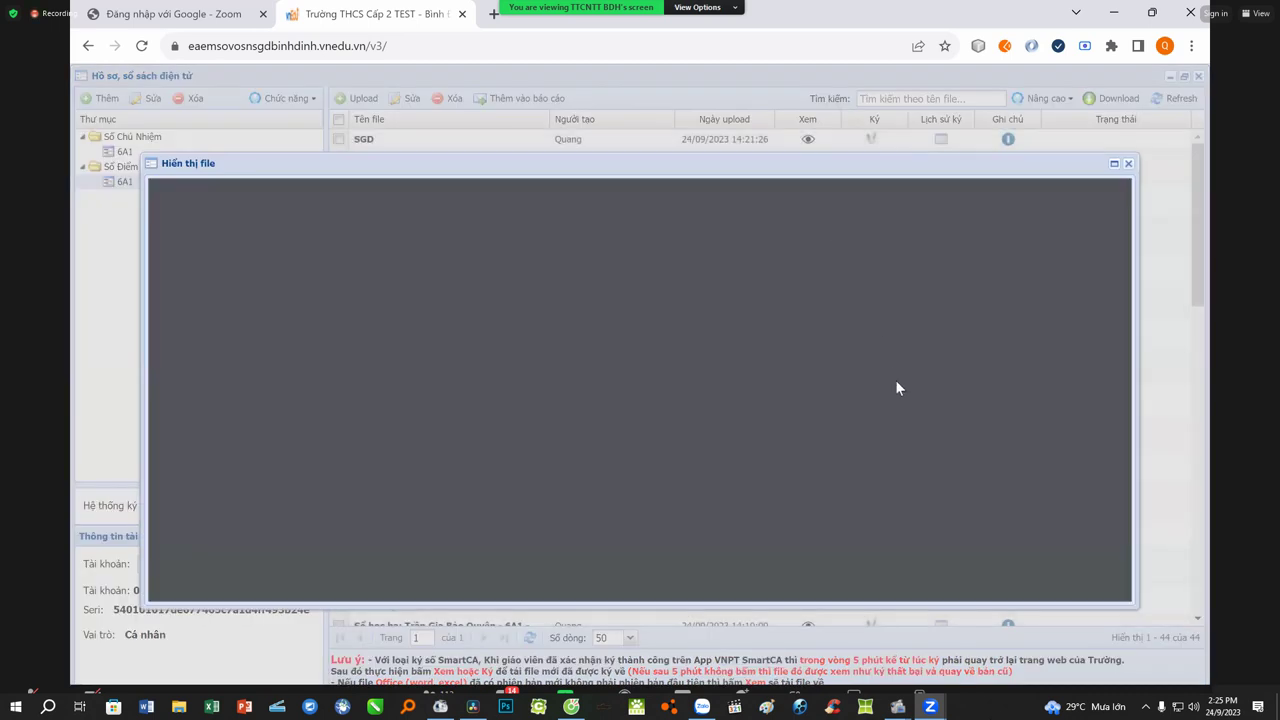
scroll(897, 388, down, 12)
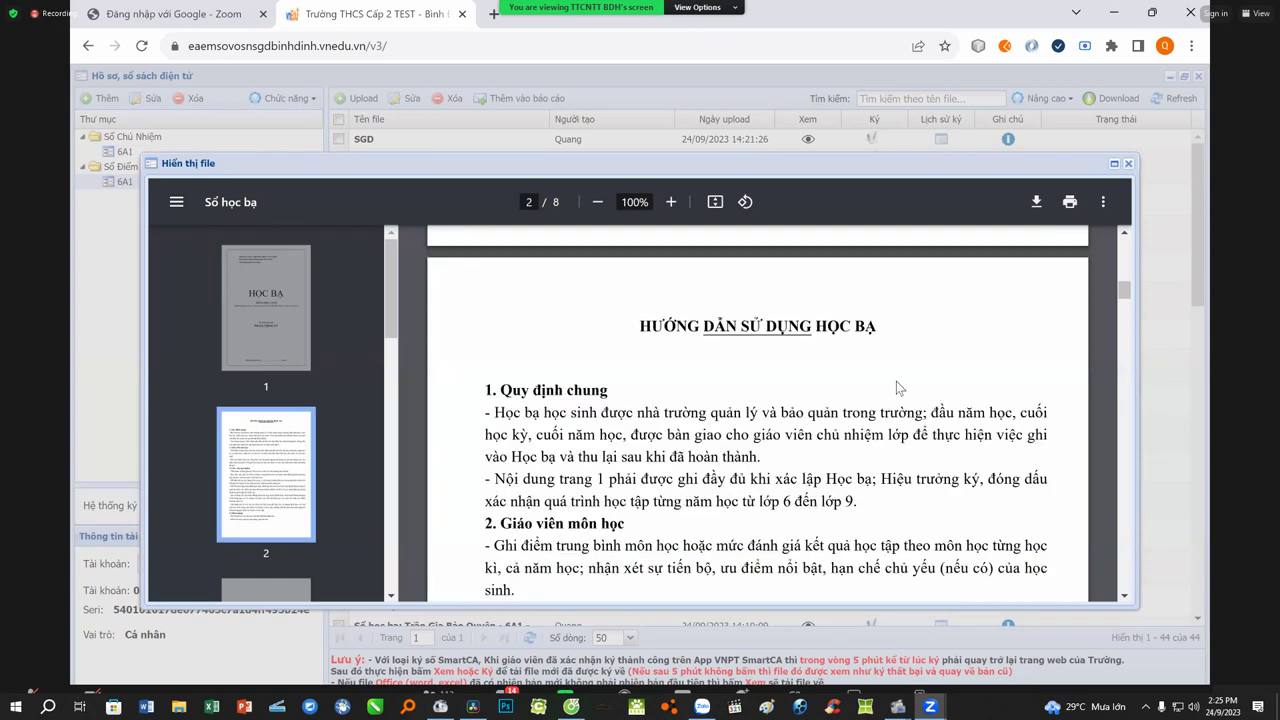
scroll(897, 388, down, 15)
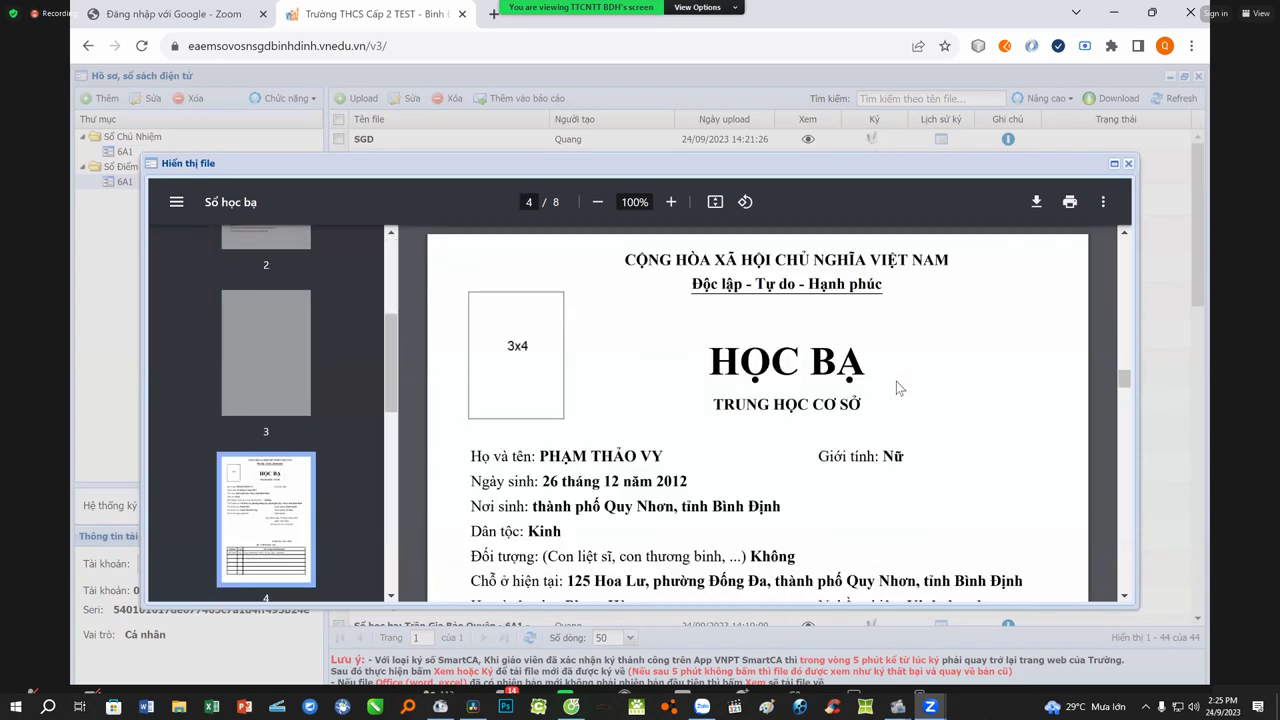
scroll(897, 388, down, 15)
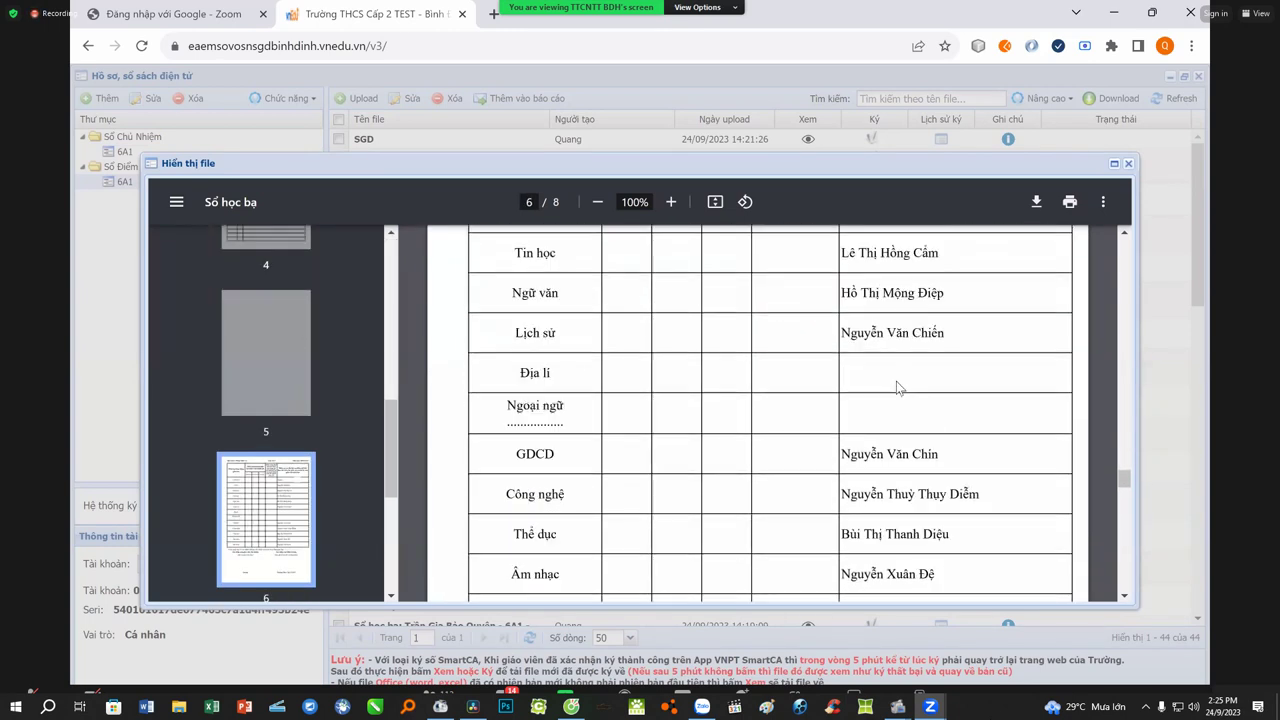
scroll(897, 388, up, 3)
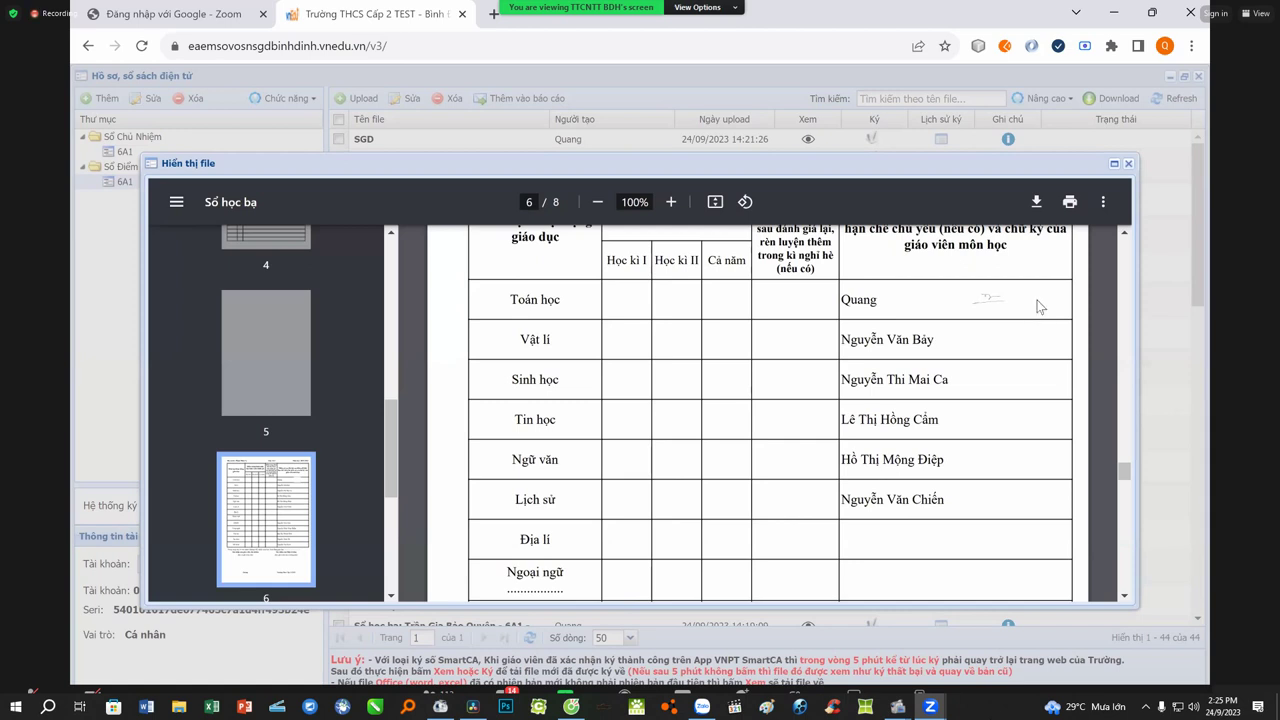
click(1128, 164)
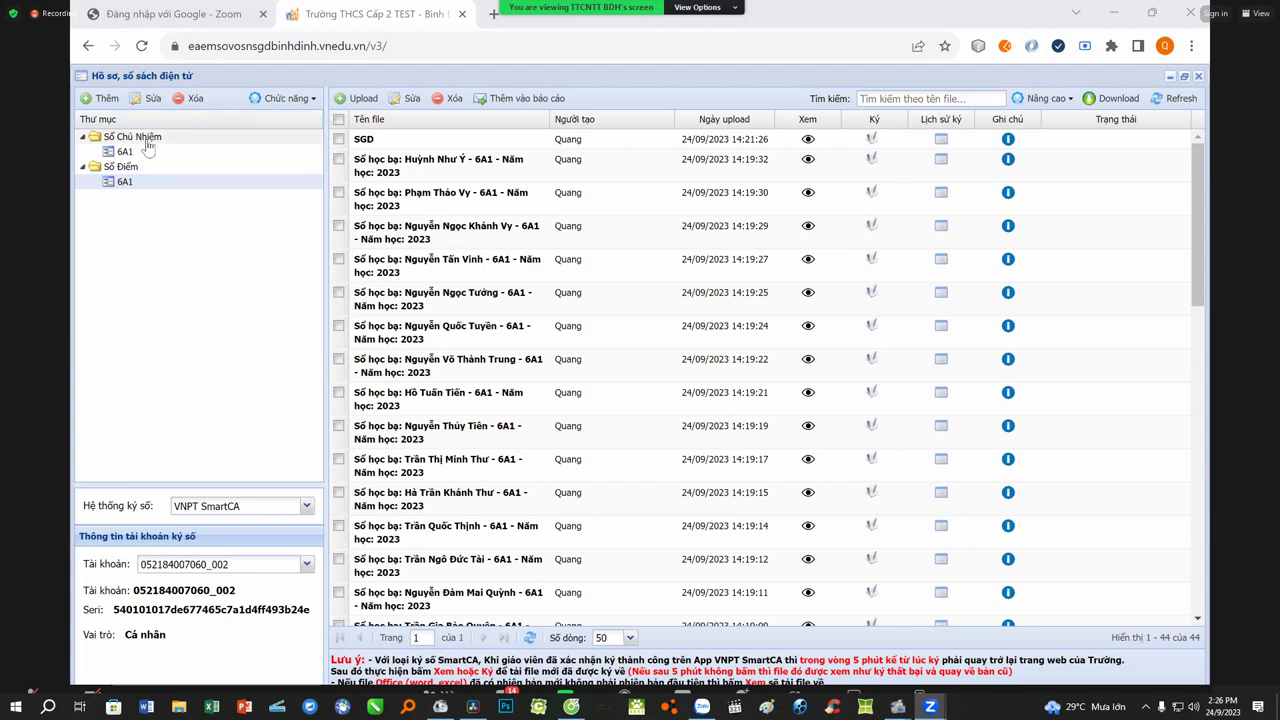
- Leave the electronic records and look through class 6A1's homeroom book: parent-teacher coordination, class information and group list
click(1197, 78)
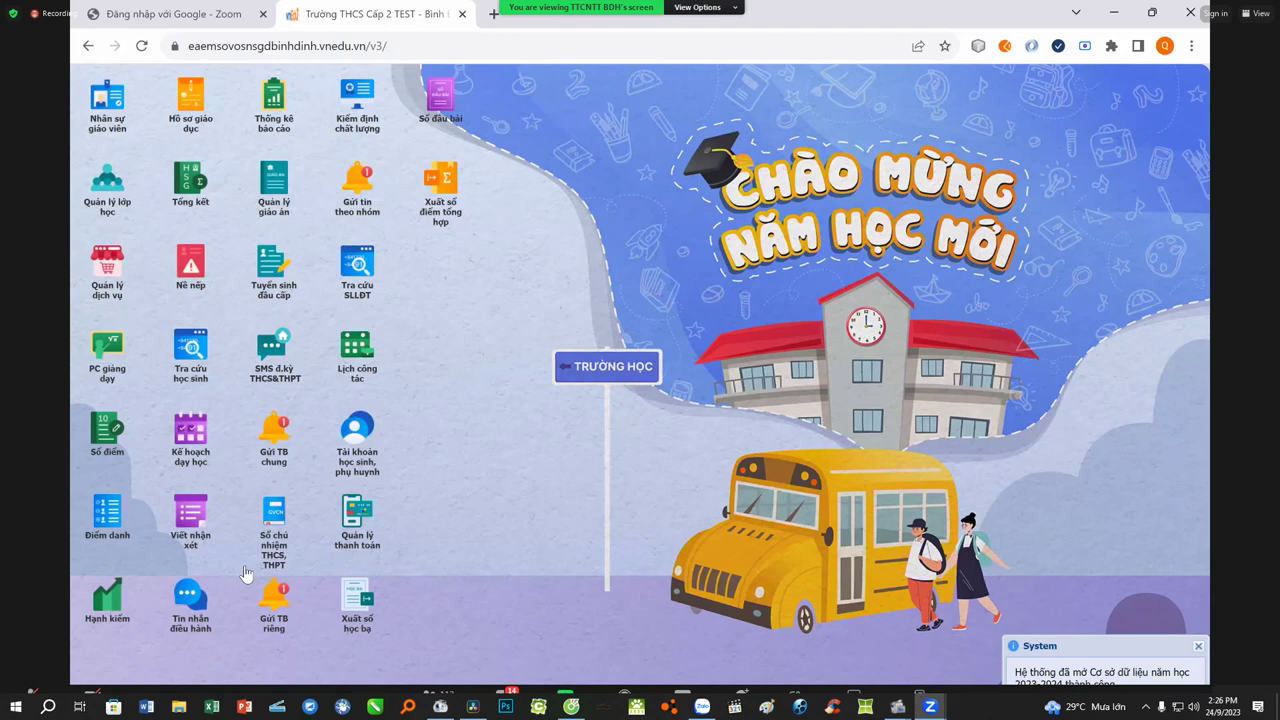
click(281, 529)
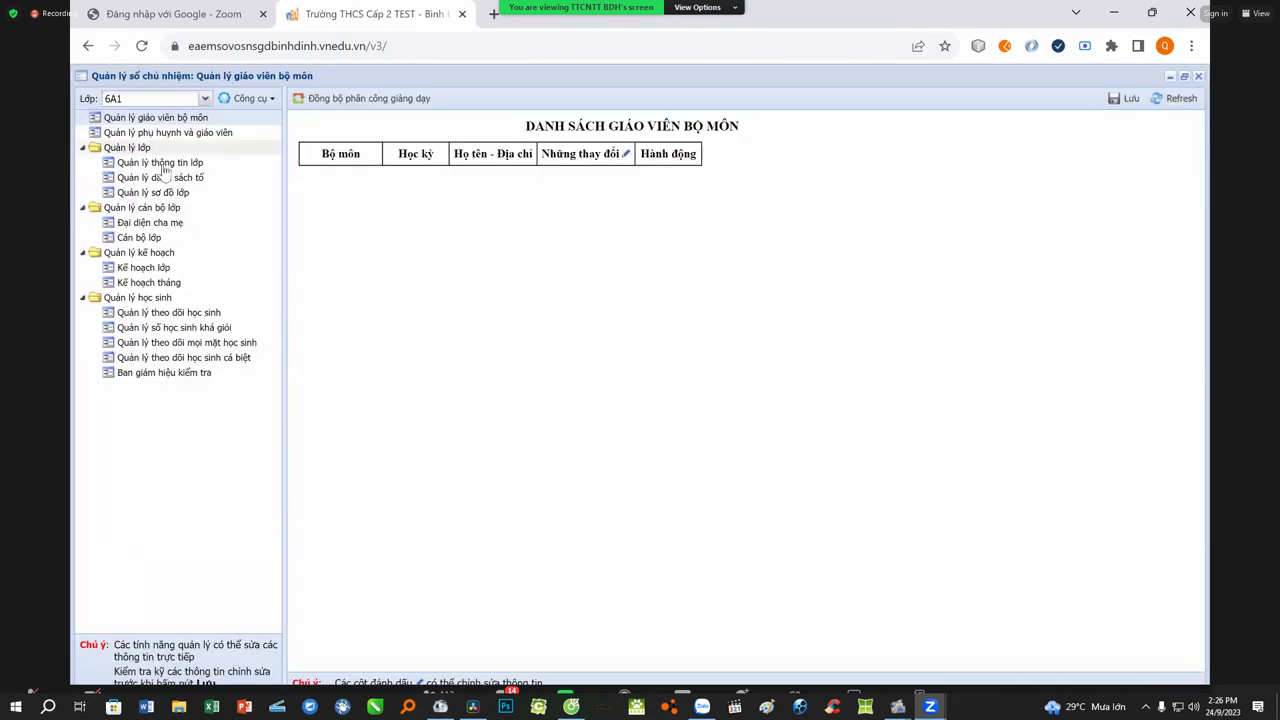
click(166, 134)
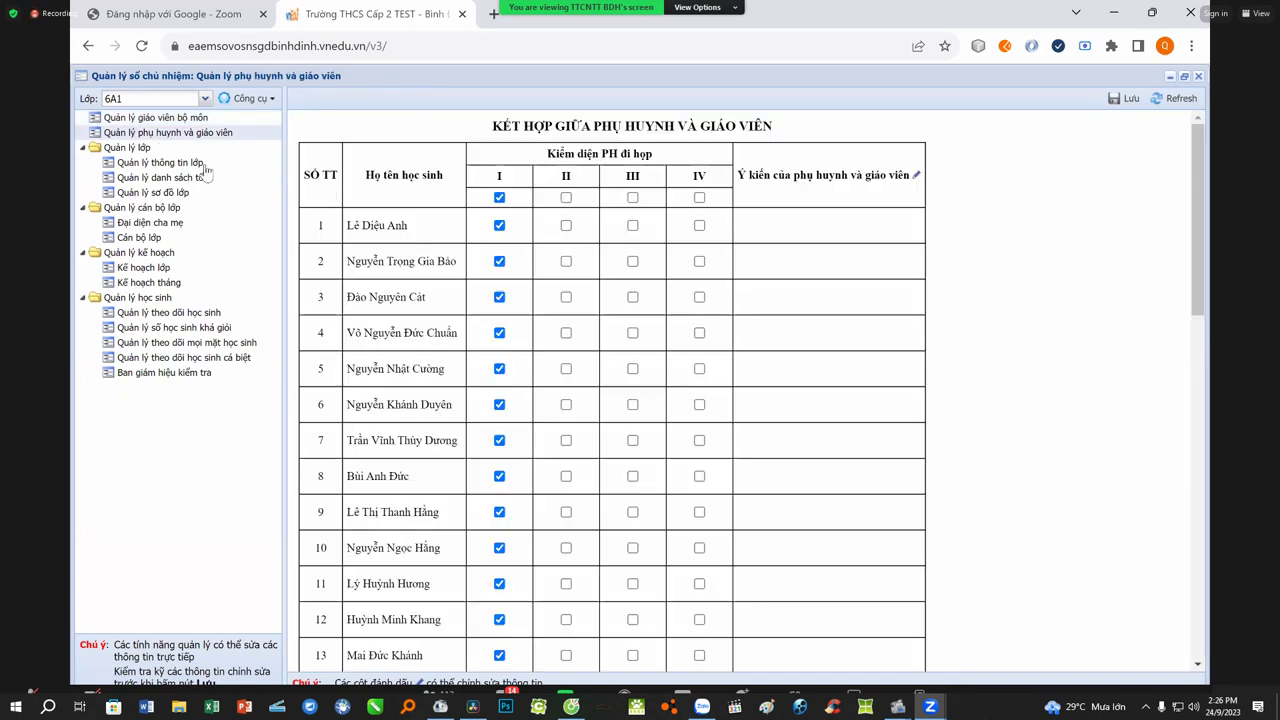
click(190, 164)
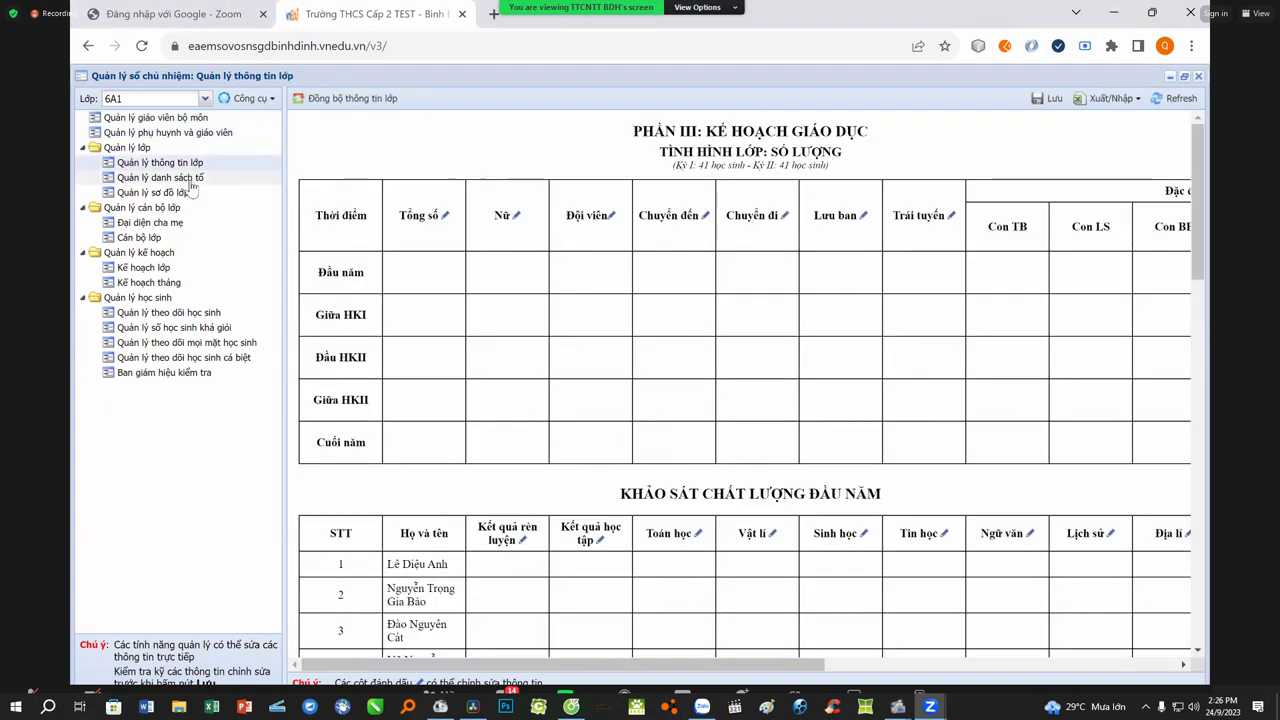
click(188, 179)
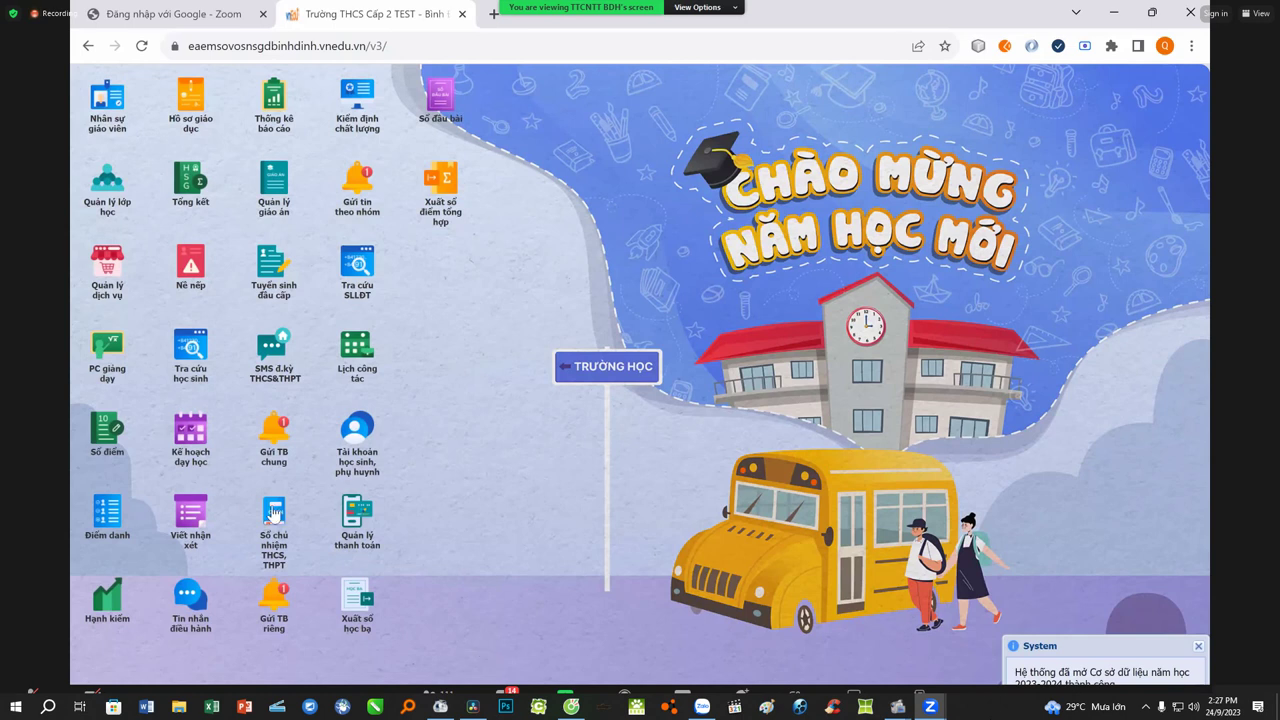
- Reopen the homeroom book for 6A1, examine its export and digital-signing transfer options, and close it
click(274, 528)
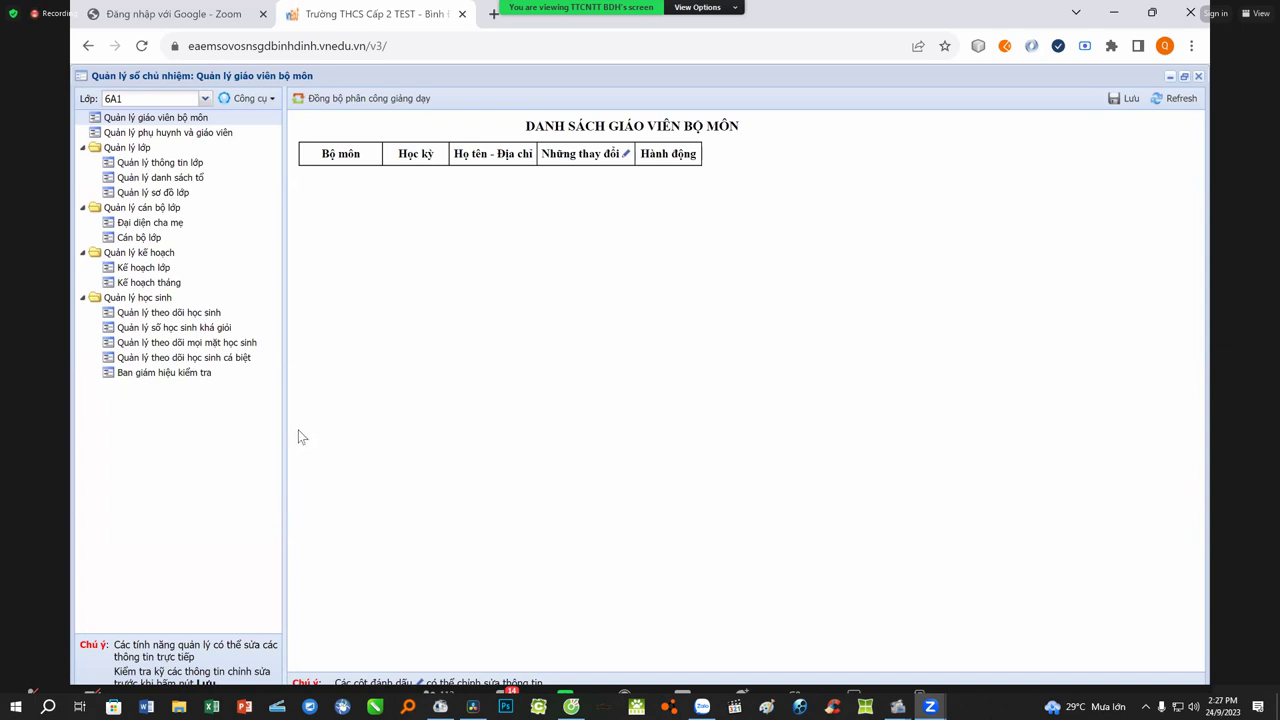
click(268, 101)
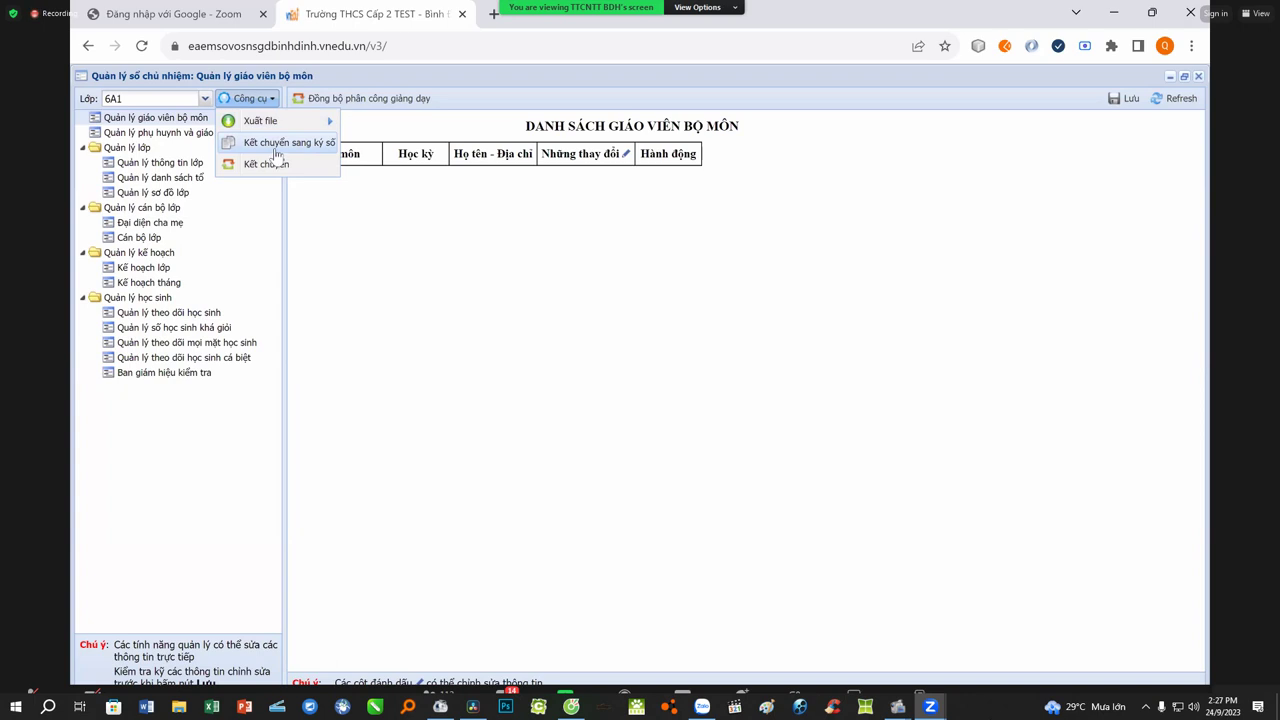
mouse_move(276, 121)
click(1199, 79)
click(1199, 79)
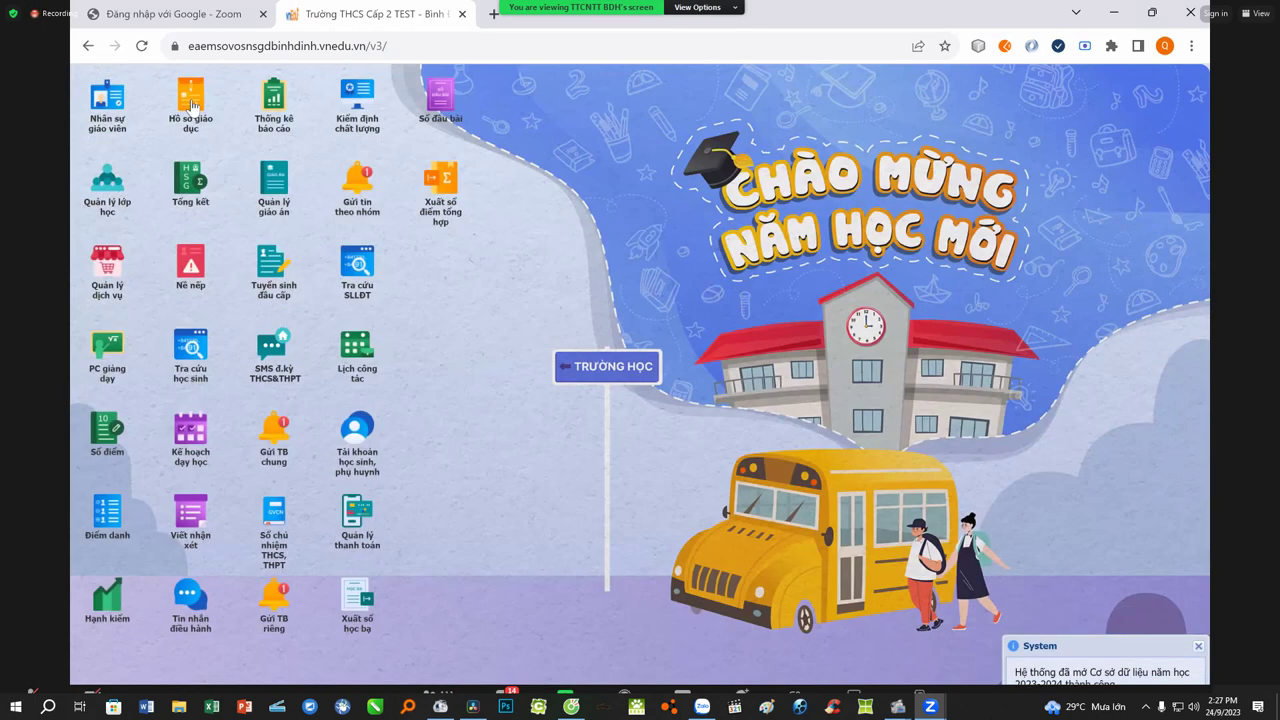
- Open the electronic records and display the 6A1 files in the Sổ Chủ Nhiệm folder
click(191, 100)
double_click(135, 138)
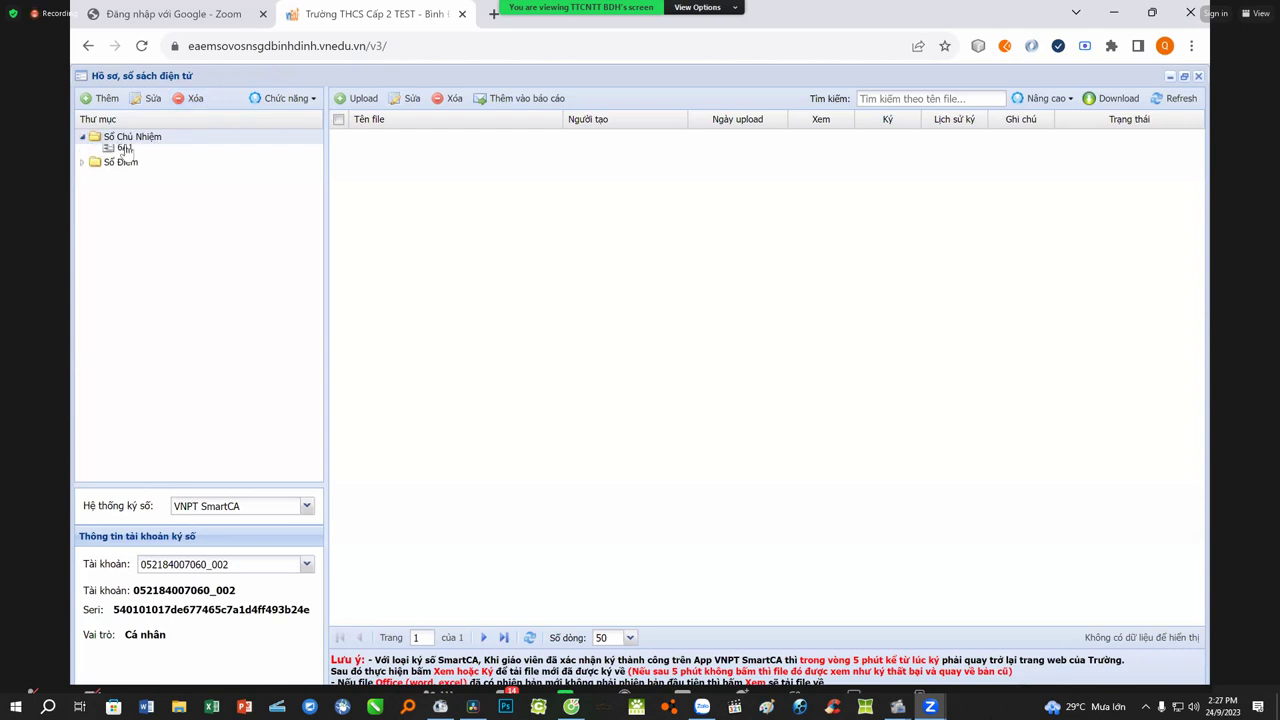
click(125, 152)
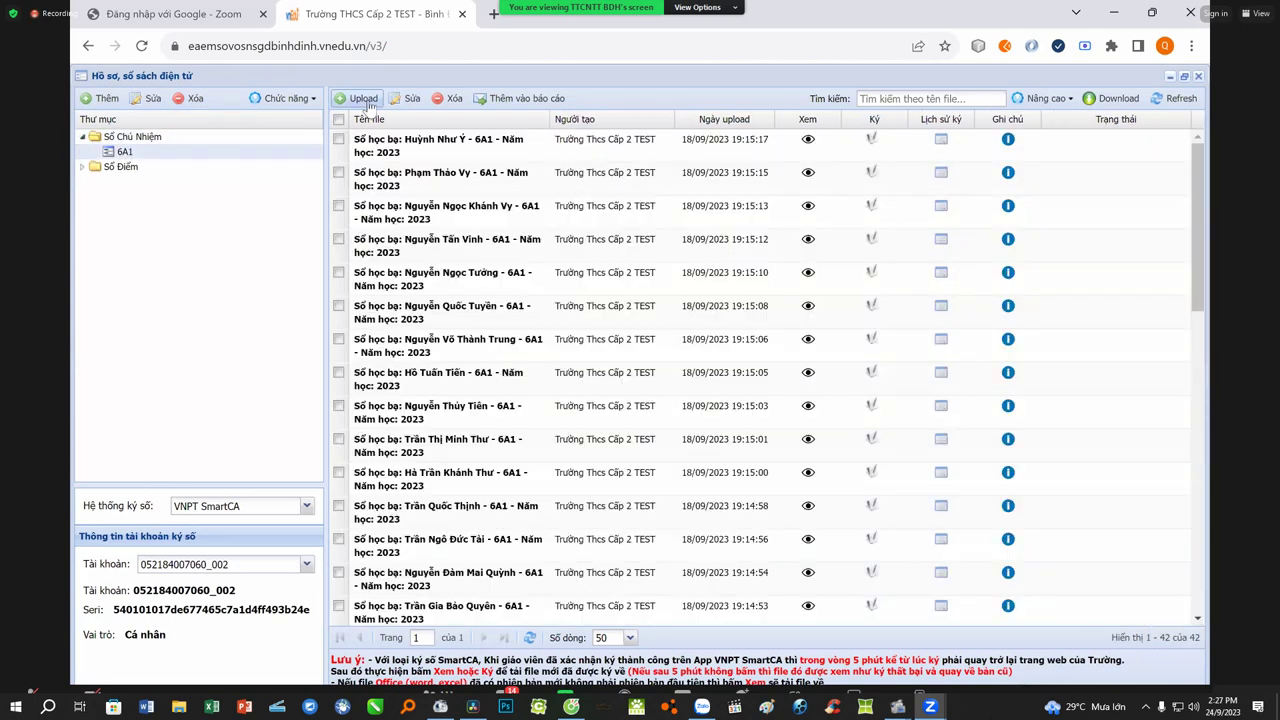
- Start a single-file upload to the 6A1 folder and choose the PDF "Giải trình của công an tỉnh có dấu" from Downloads
click(364, 99)
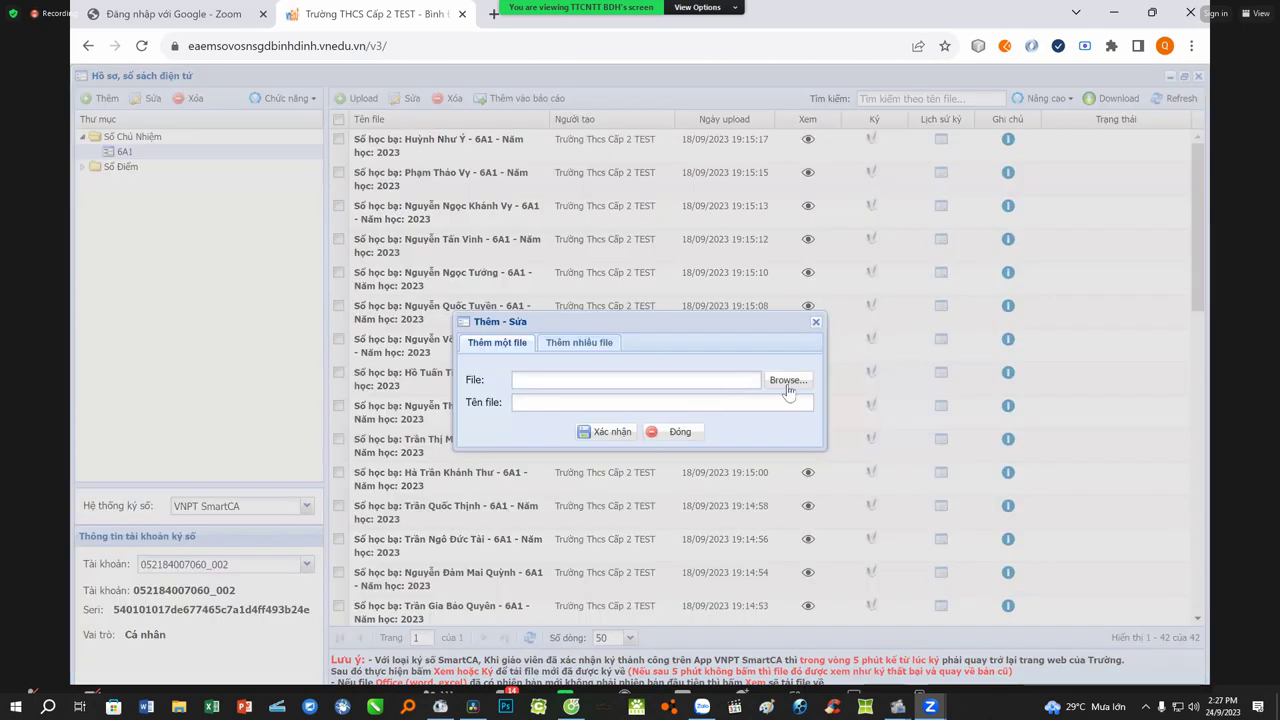
click(789, 381)
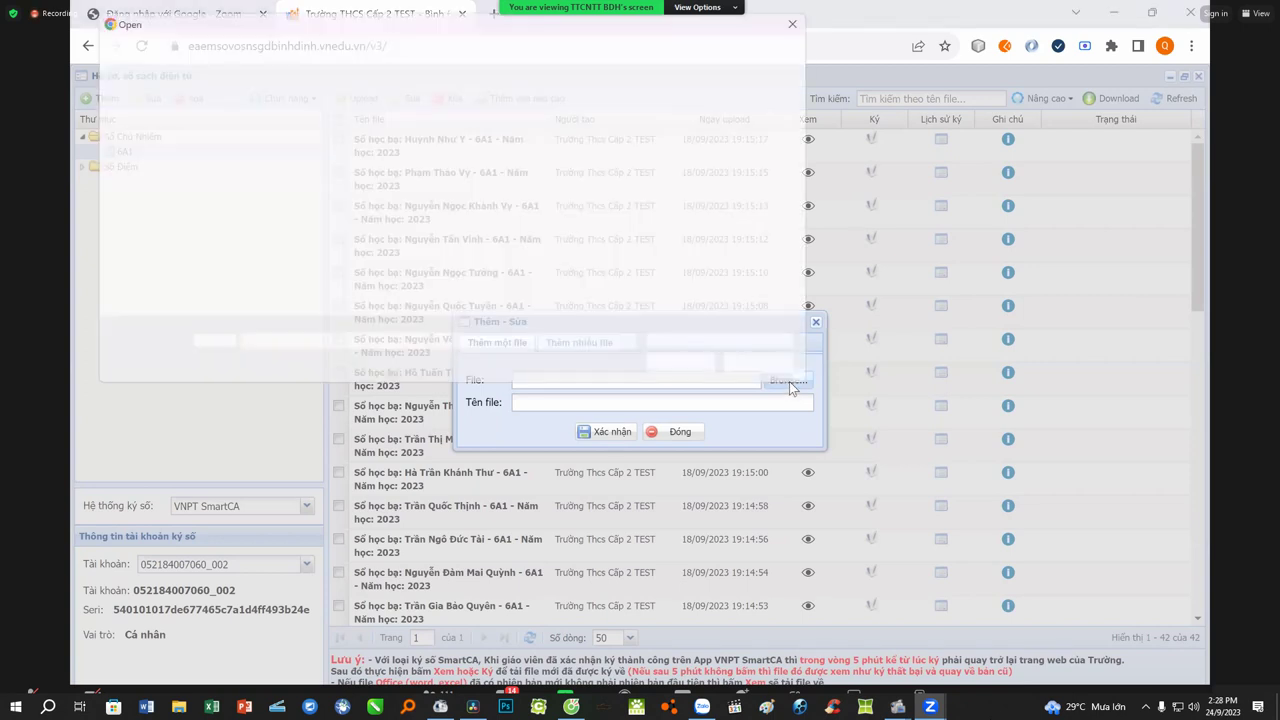
scroll(287, 204, down, 10)
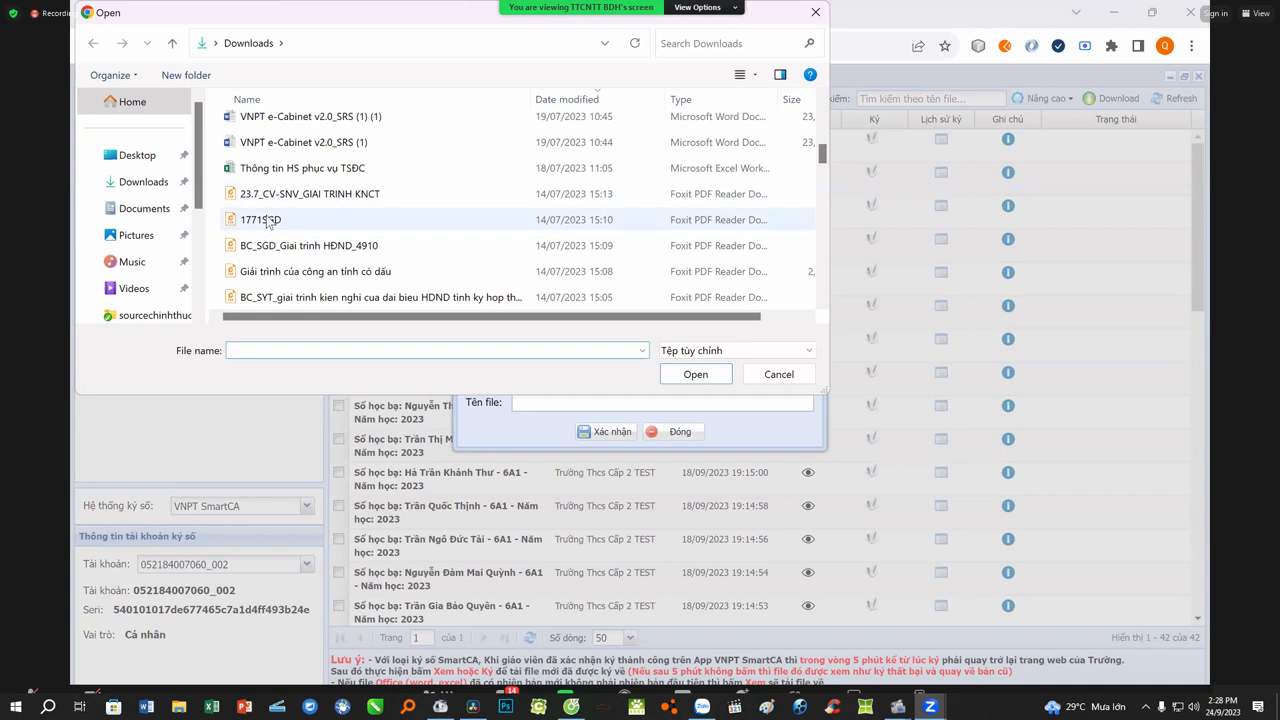
click(300, 272)
click(697, 377)
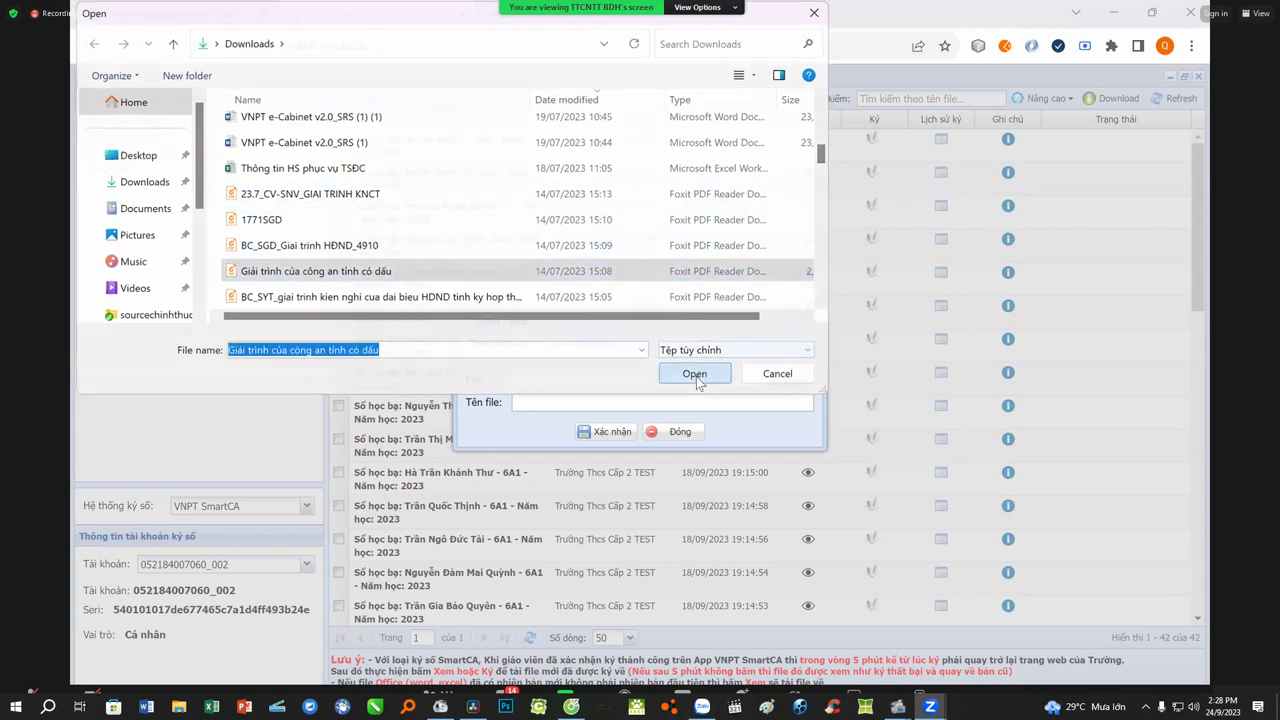
- Name the uploaded file SCN, confirm the upload, and close the electronic records
text(SN)
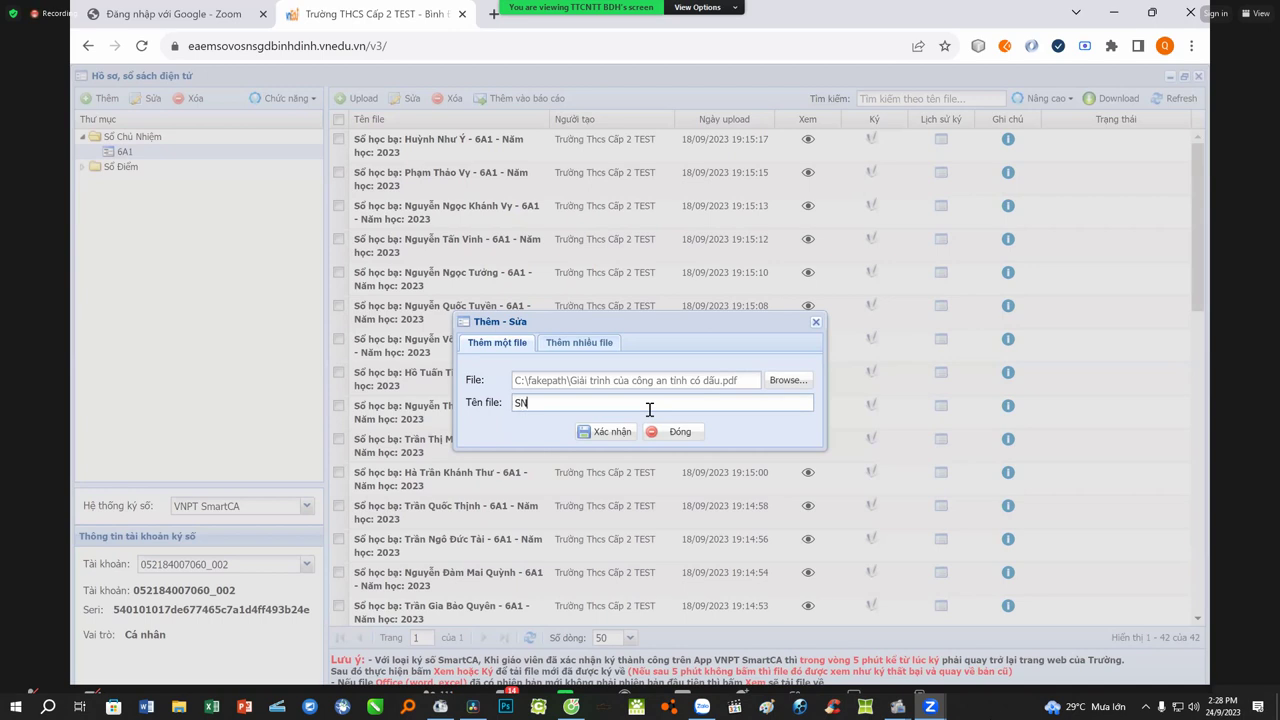
text(CN)
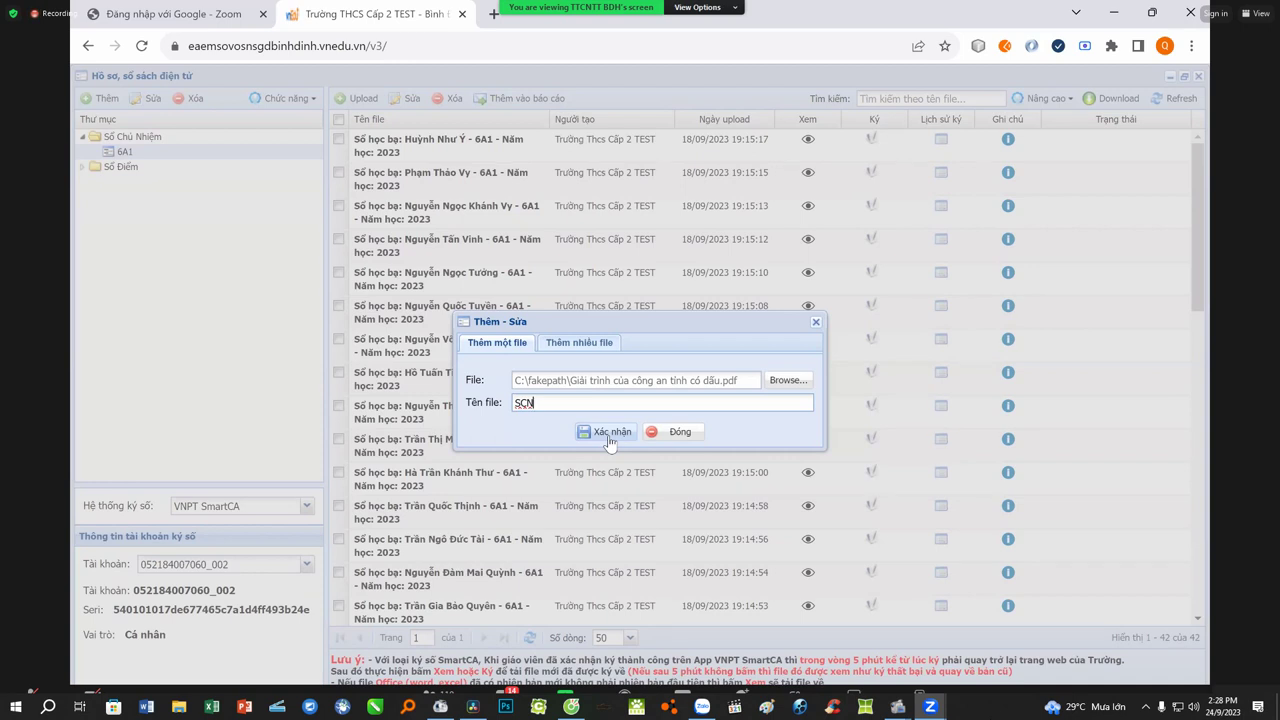
click(609, 433)
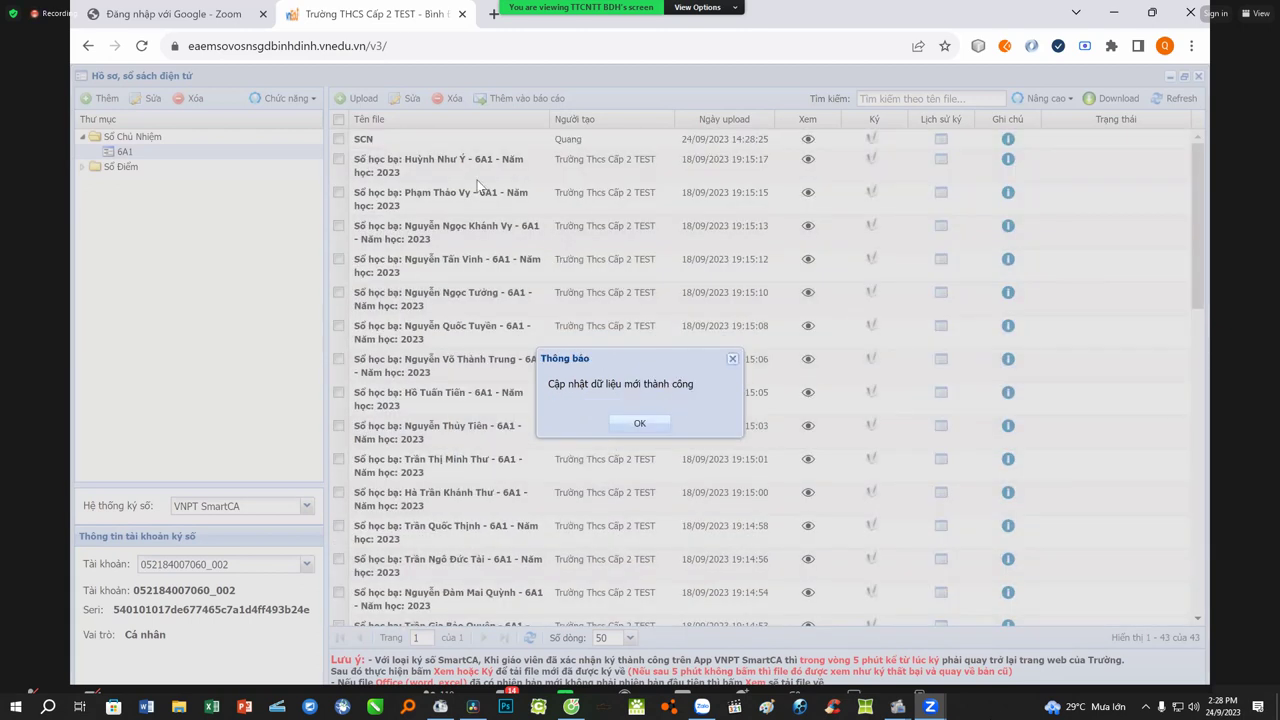
key(Return)
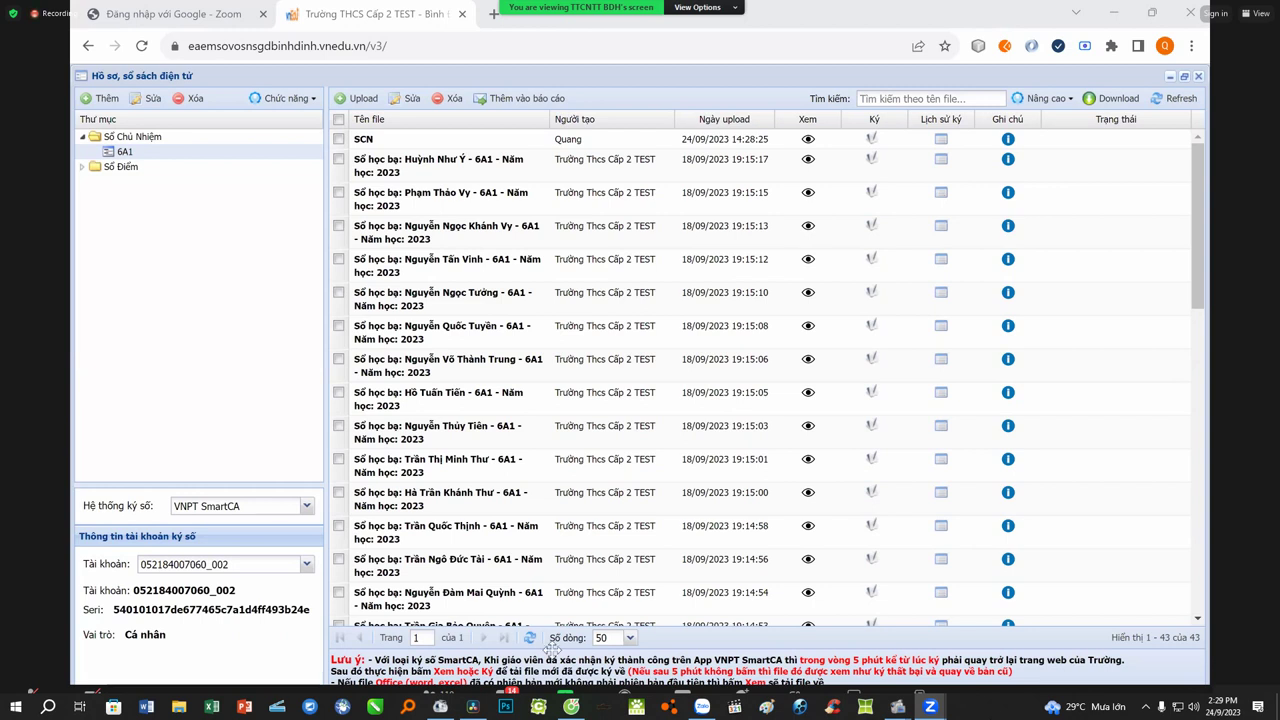
click(1199, 80)
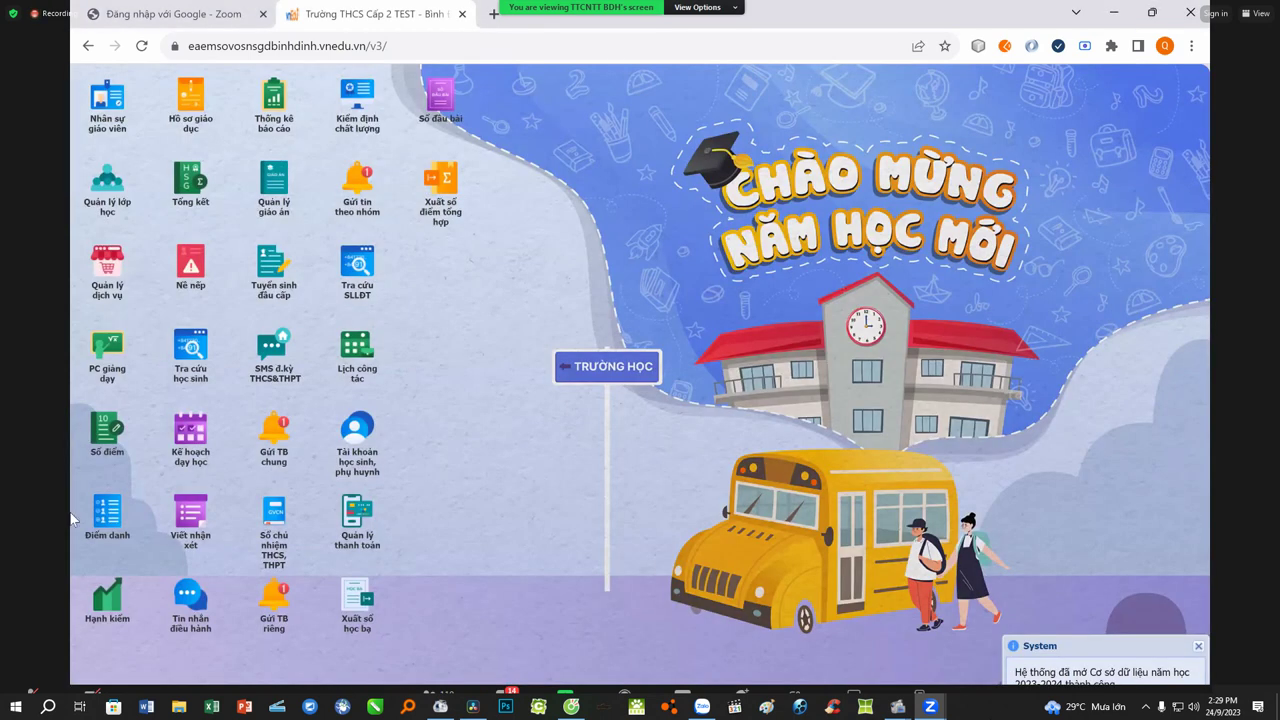